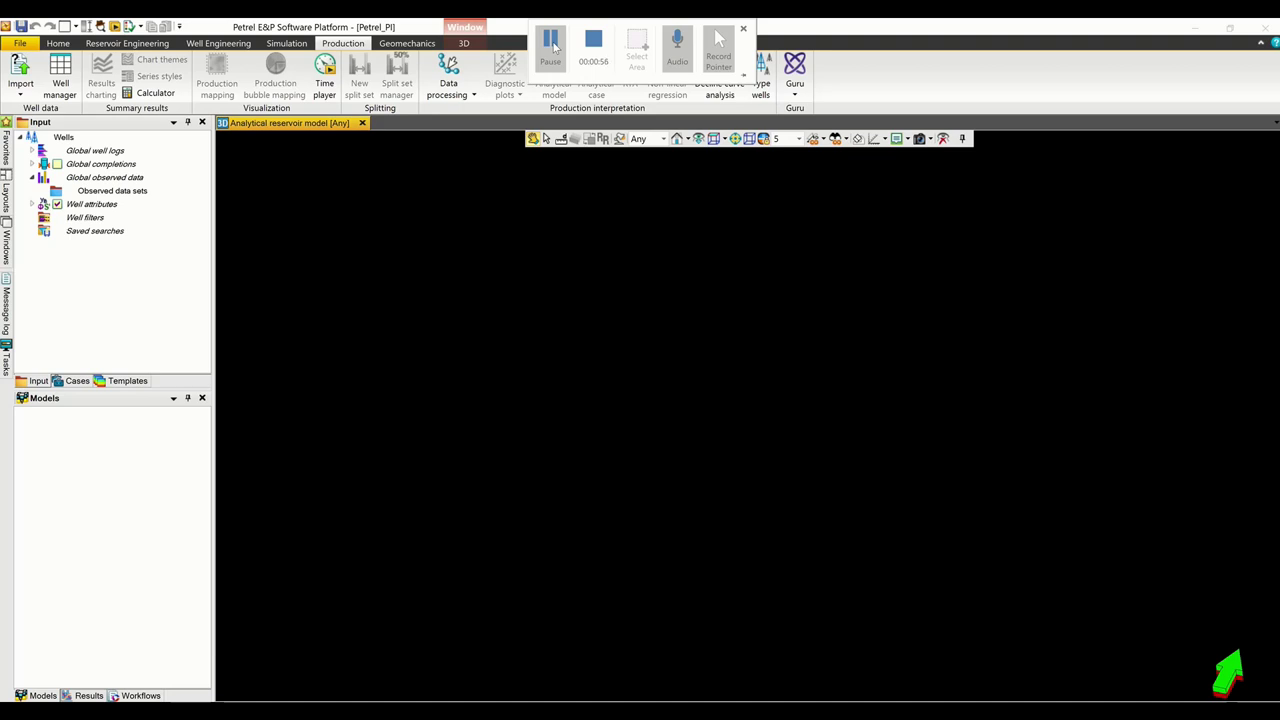
- Import the PVT fluid file from ConventionalOilRTA into the input tree and accept its one warning
left_click(551, 45)
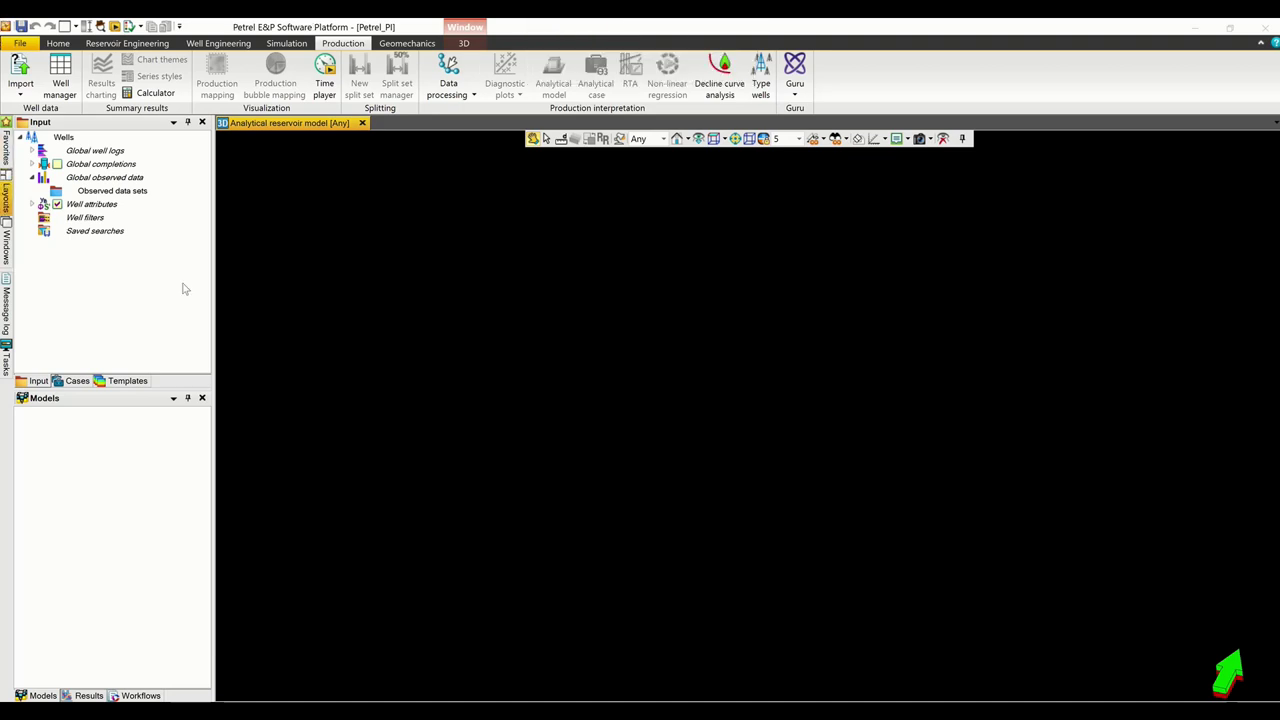
right_click(91, 299)
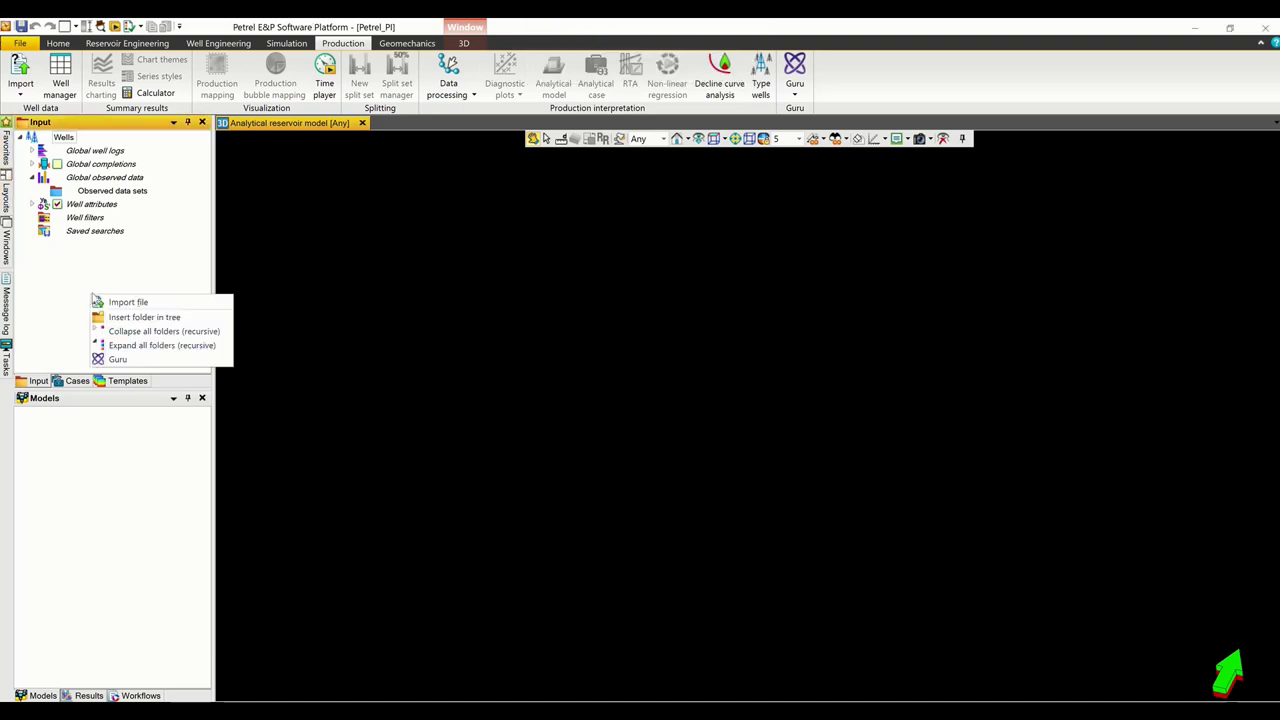
left_click(128, 304)
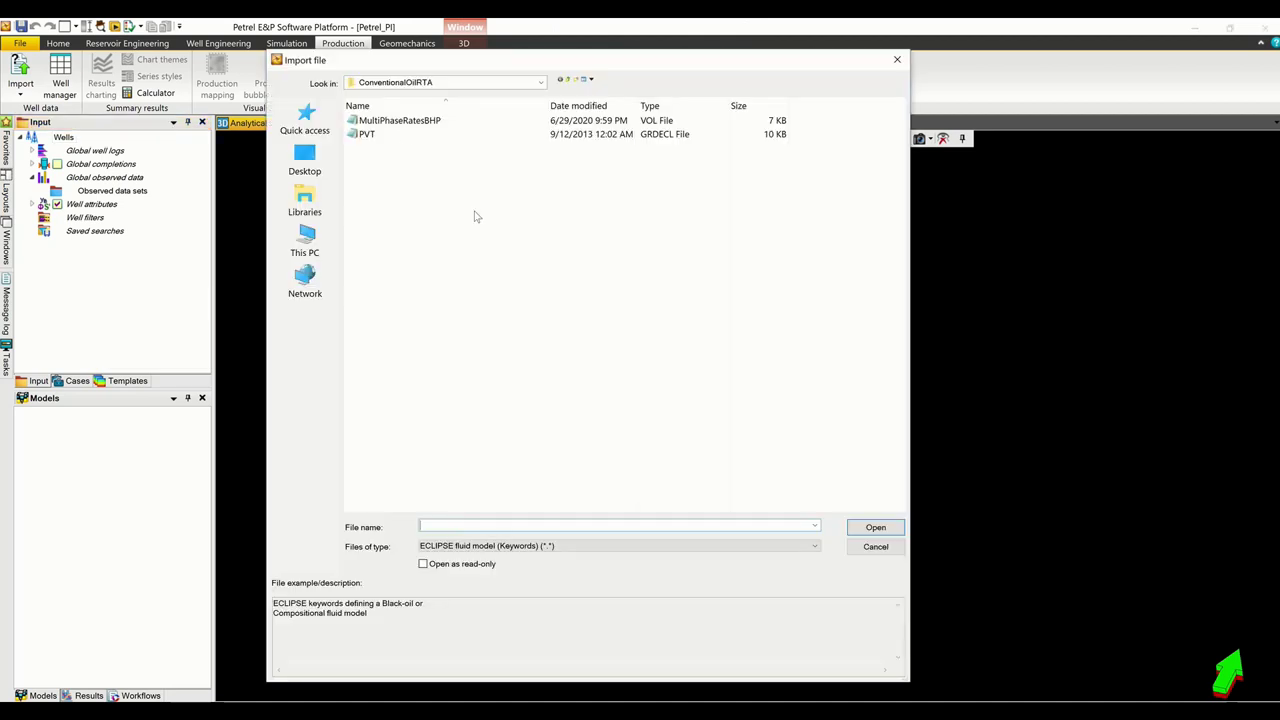
left_click(391, 137)
left_click(884, 527)
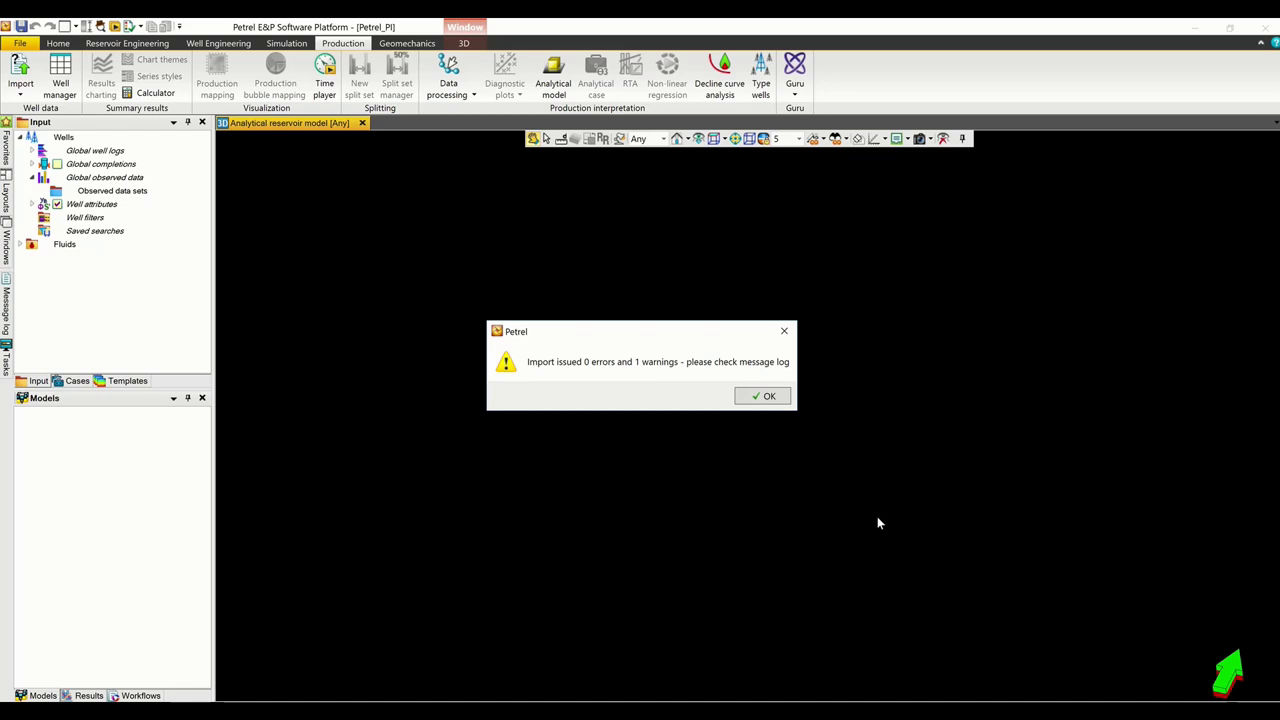
left_click(767, 397)
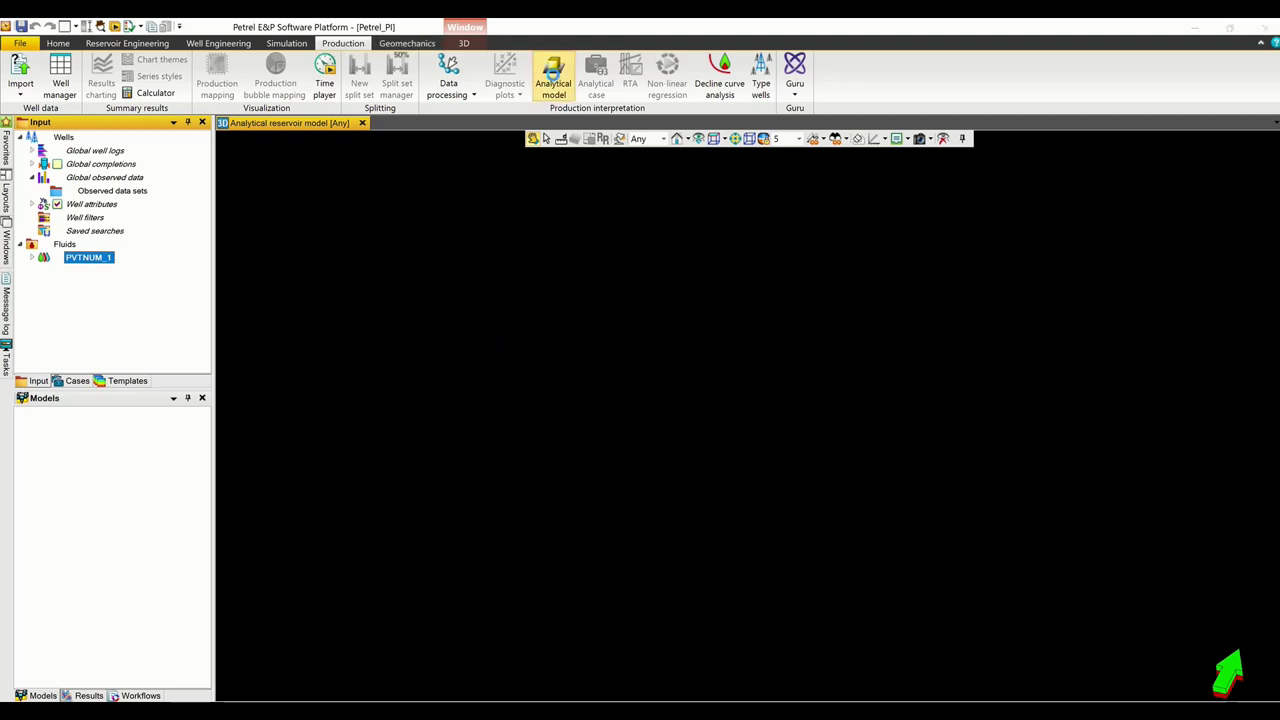
- Create Analytical reservoir model 1 with a 7050 ft datum depth and 4500 psi initial pressure
left_click(553, 80)
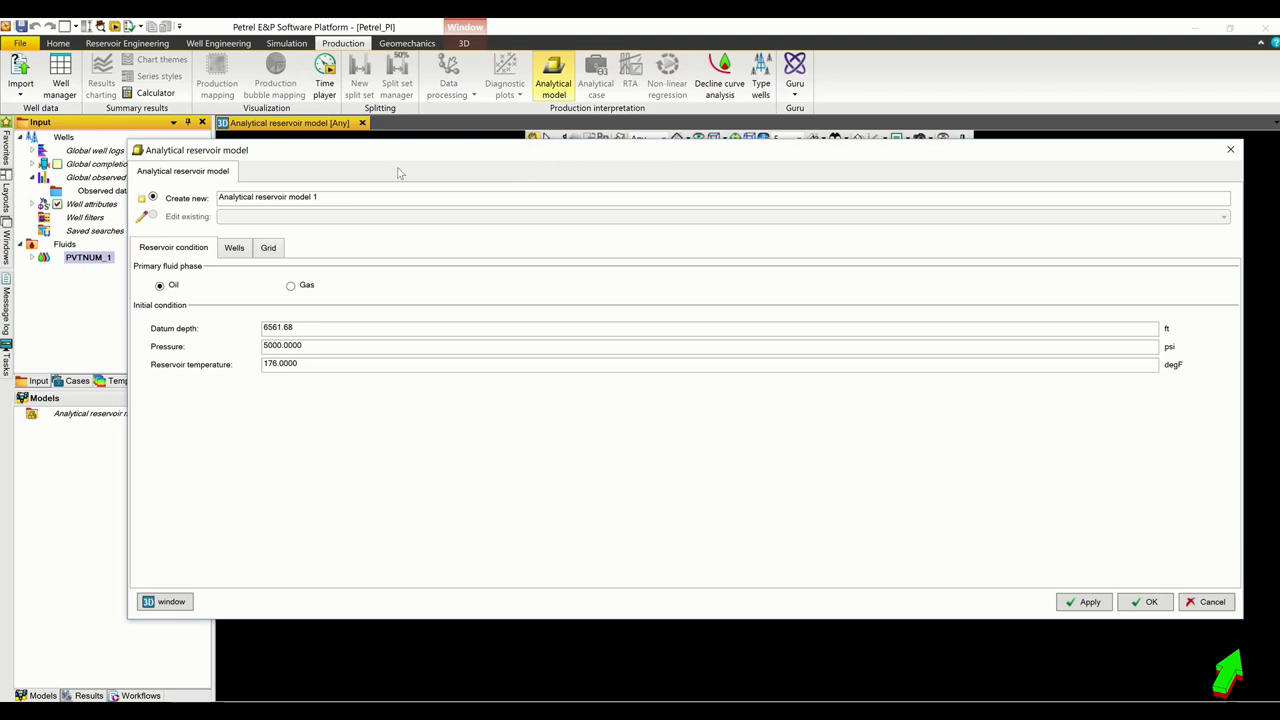
left_click_drag(363, 160, 478, 197)
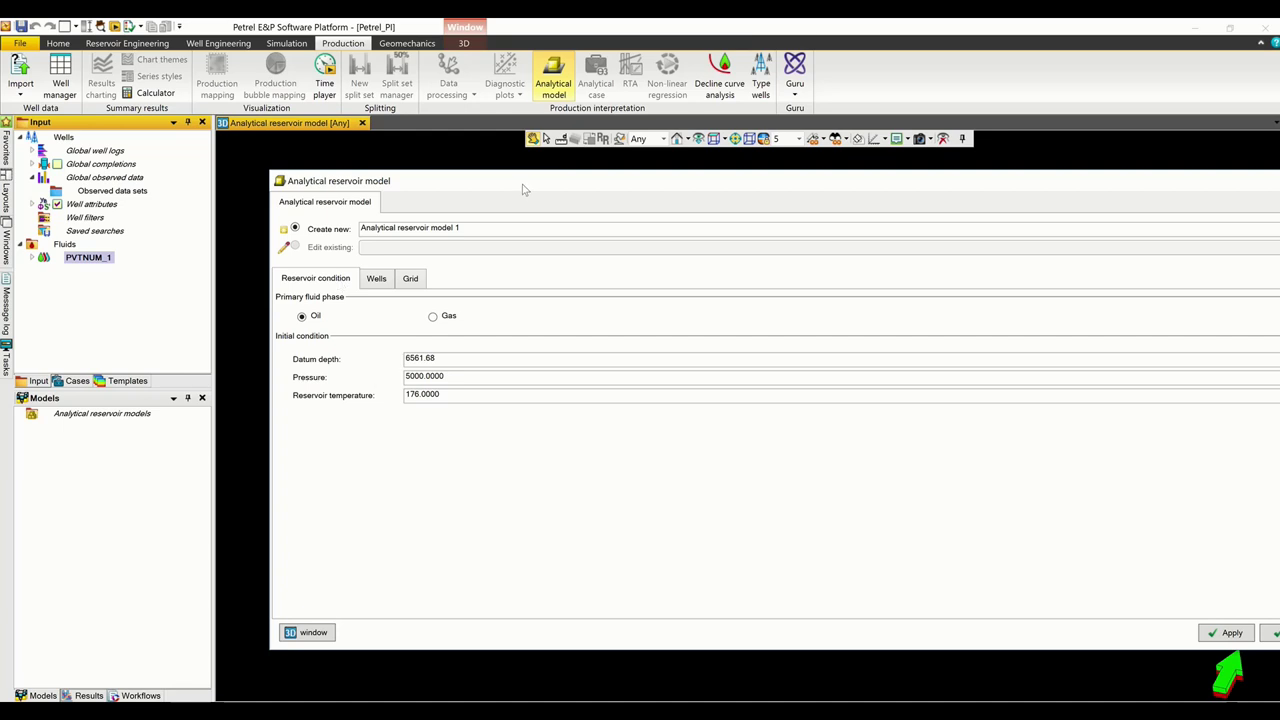
left_click_drag(523, 189, 503, 182)
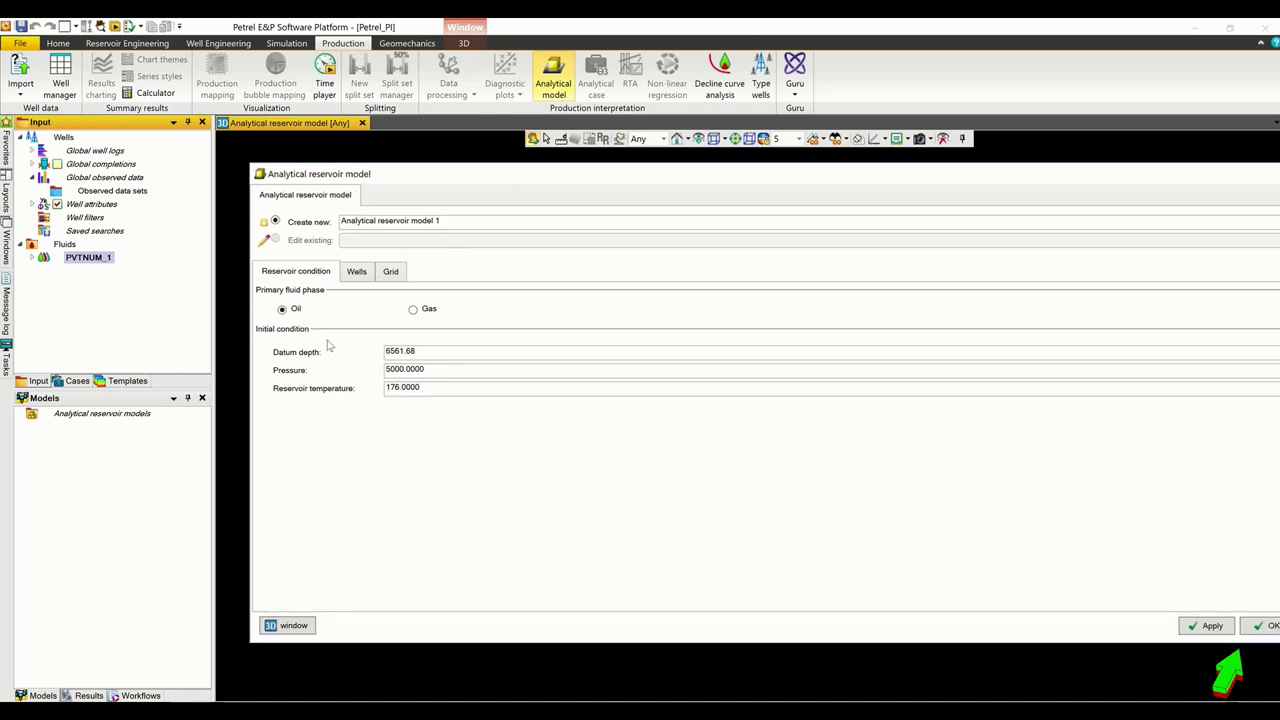
left_click(429, 351)
type("7050")
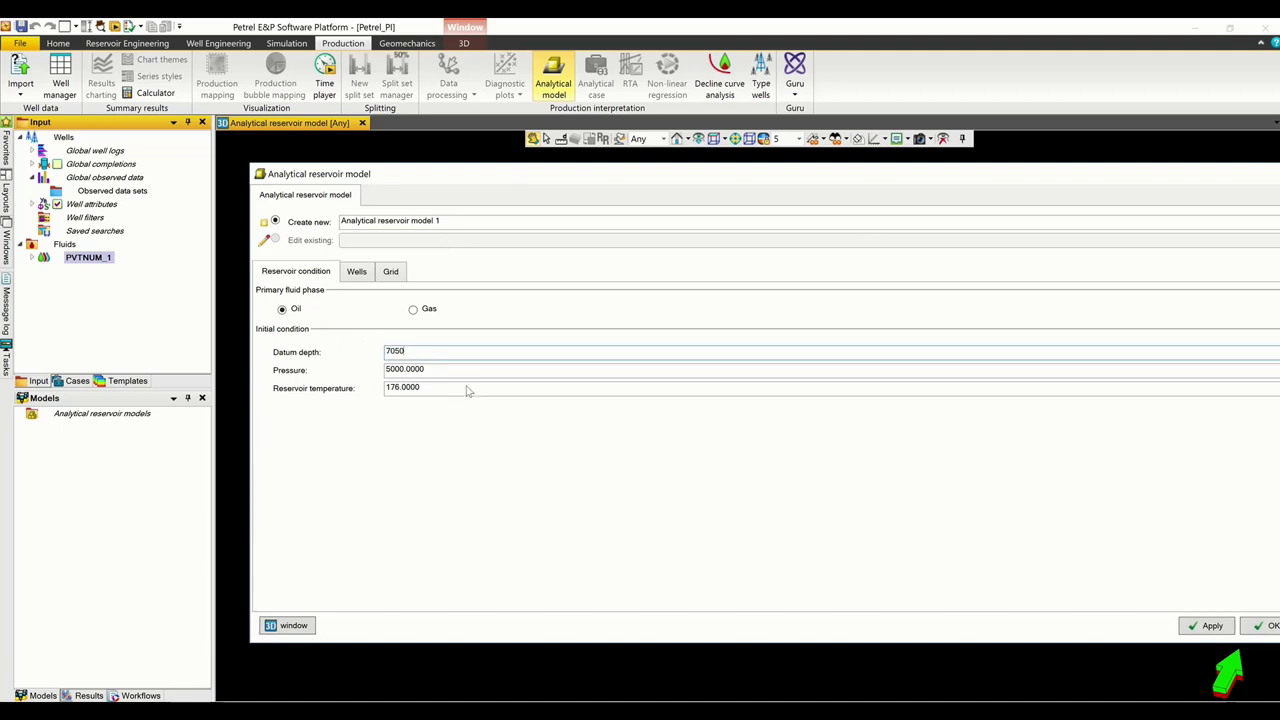
left_click(431, 371)
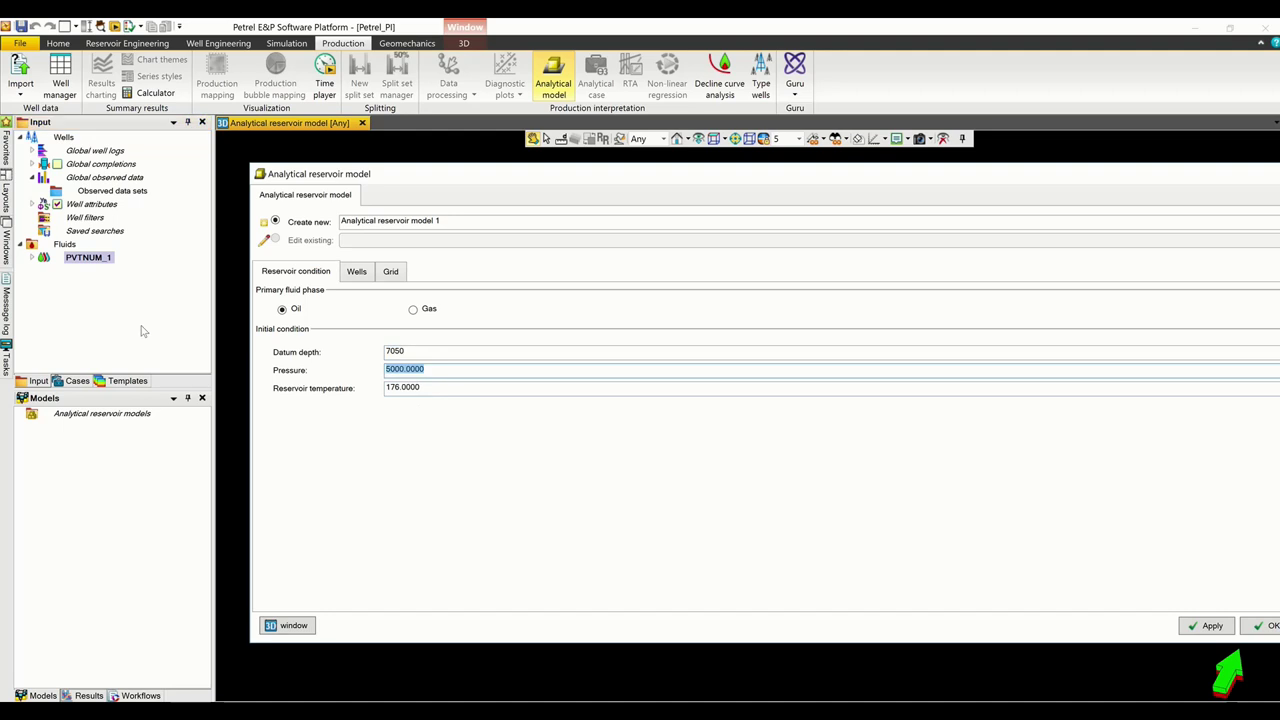
type("4500")
left_click_drag(428, 168, 410, 166)
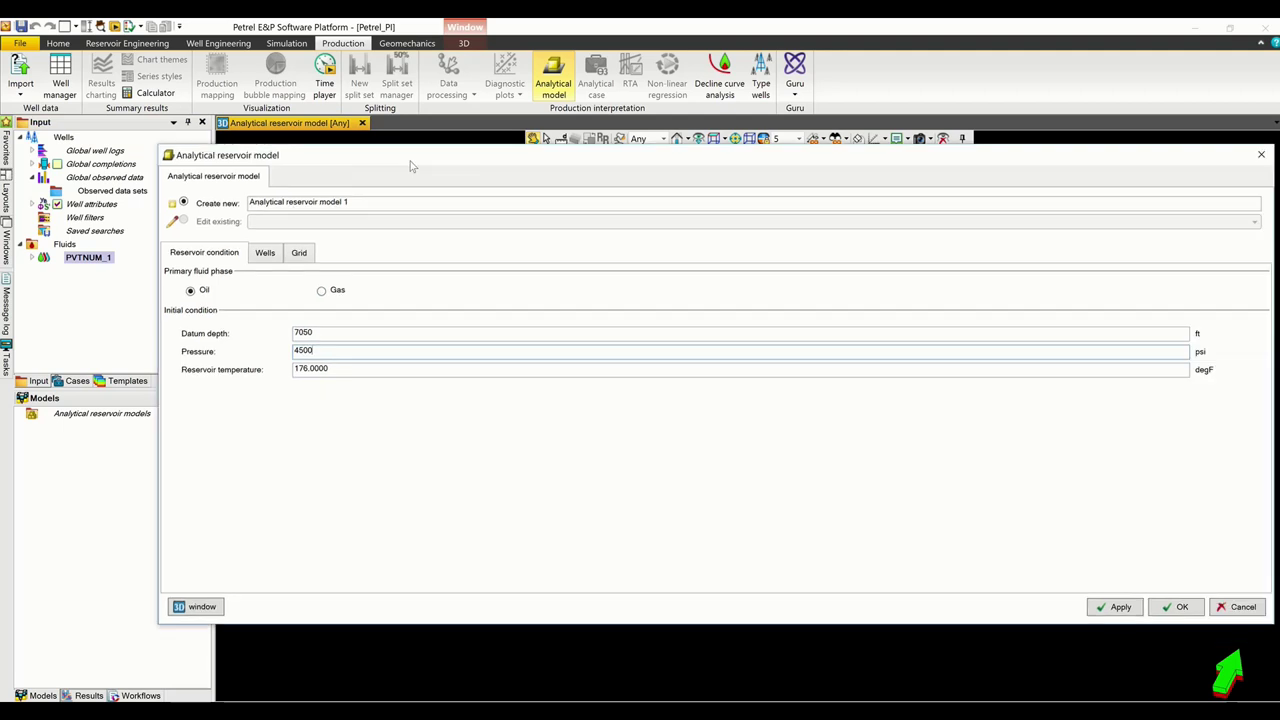
left_click(265, 253)
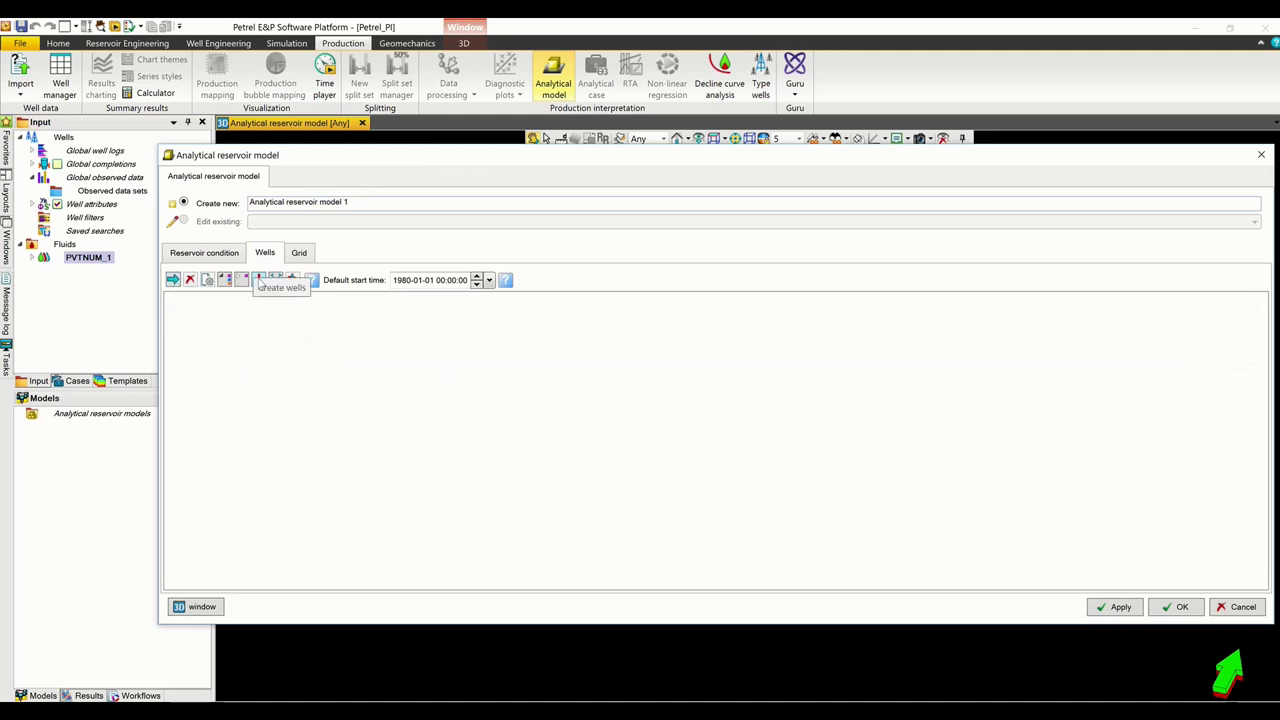
- Add a new model well named VWELL with a vertical trajectory
left_click(258, 280)
double_click(185, 229)
type("VWELL")
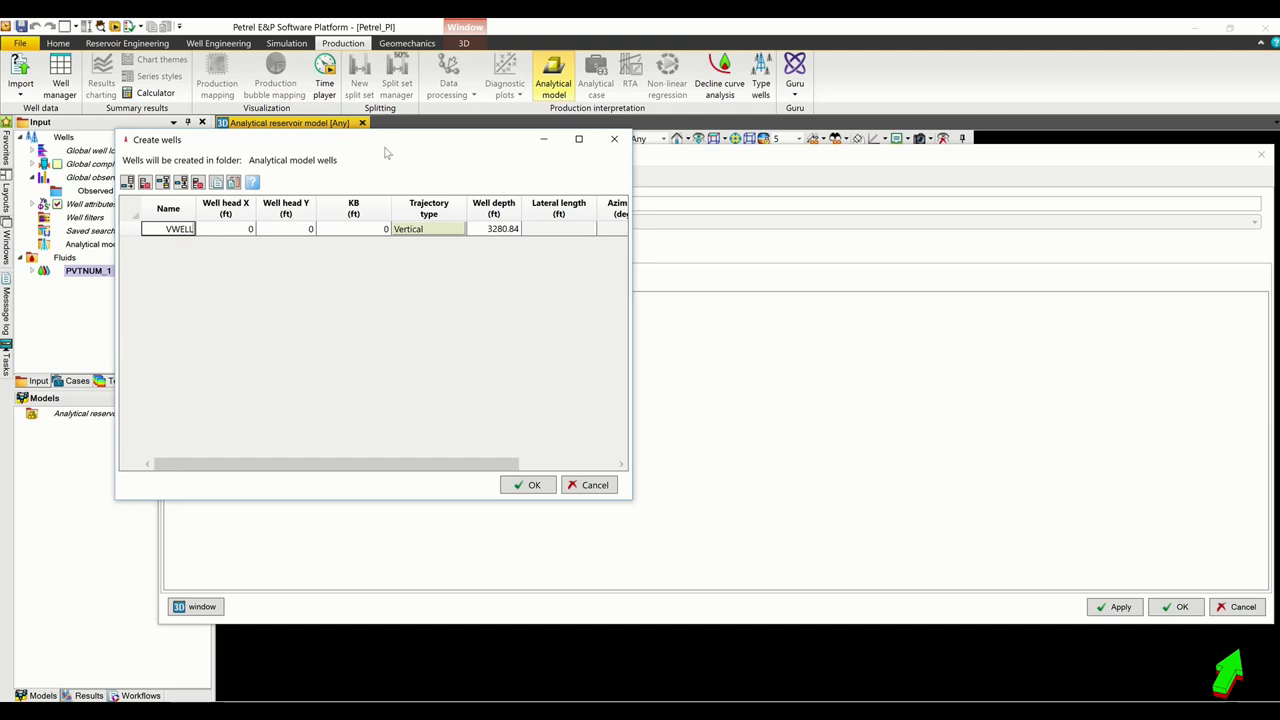
left_click_drag(387, 152, 503, 208)
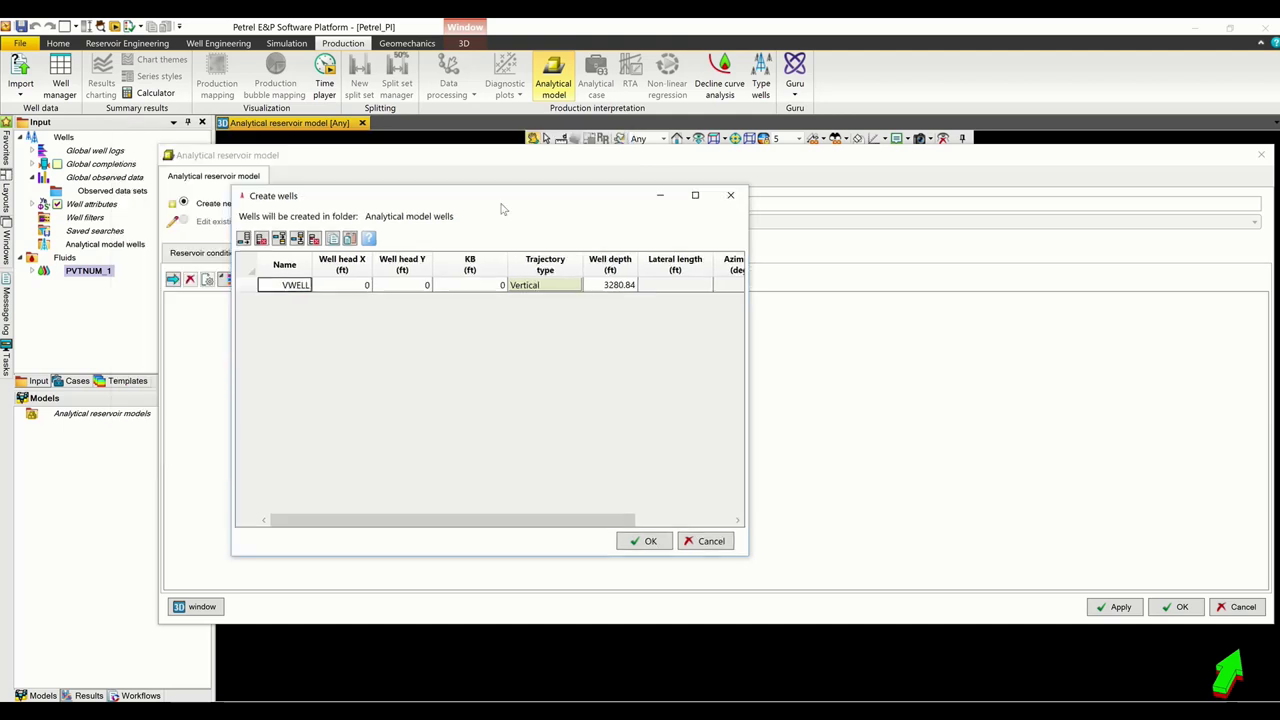
left_click(575, 287)
left_click(557, 313)
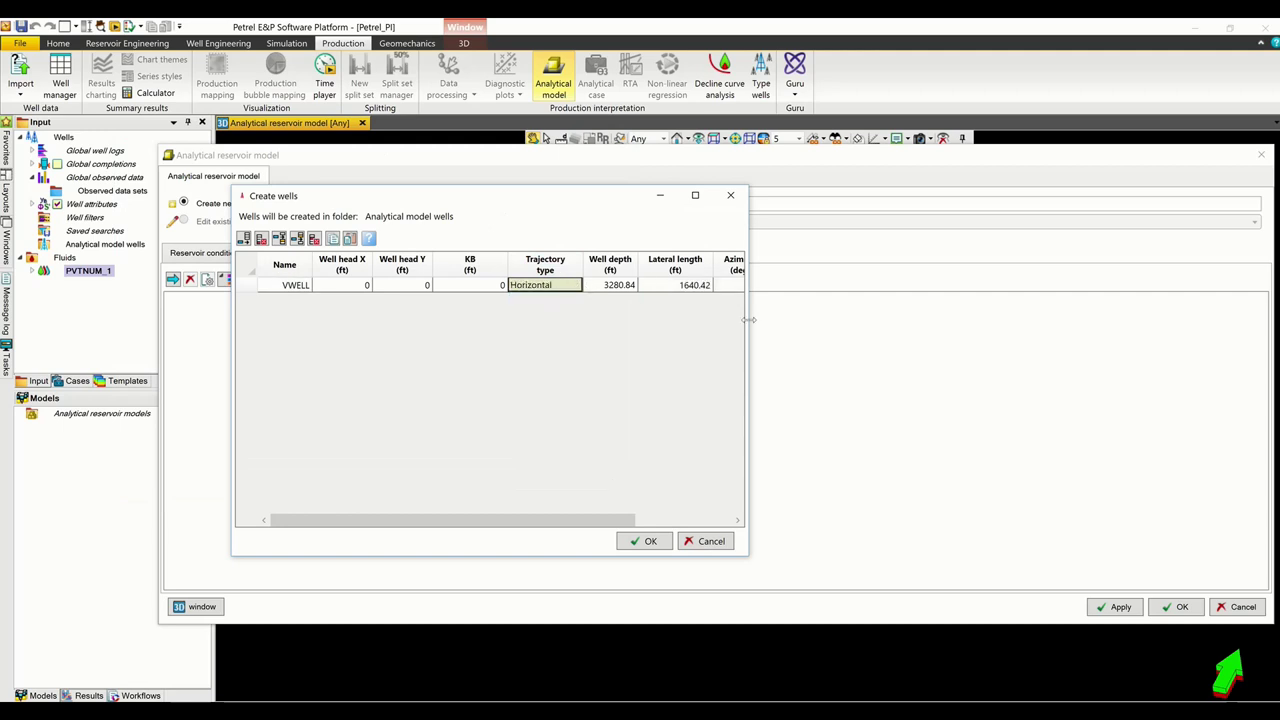
left_click_drag(751, 318, 1077, 328)
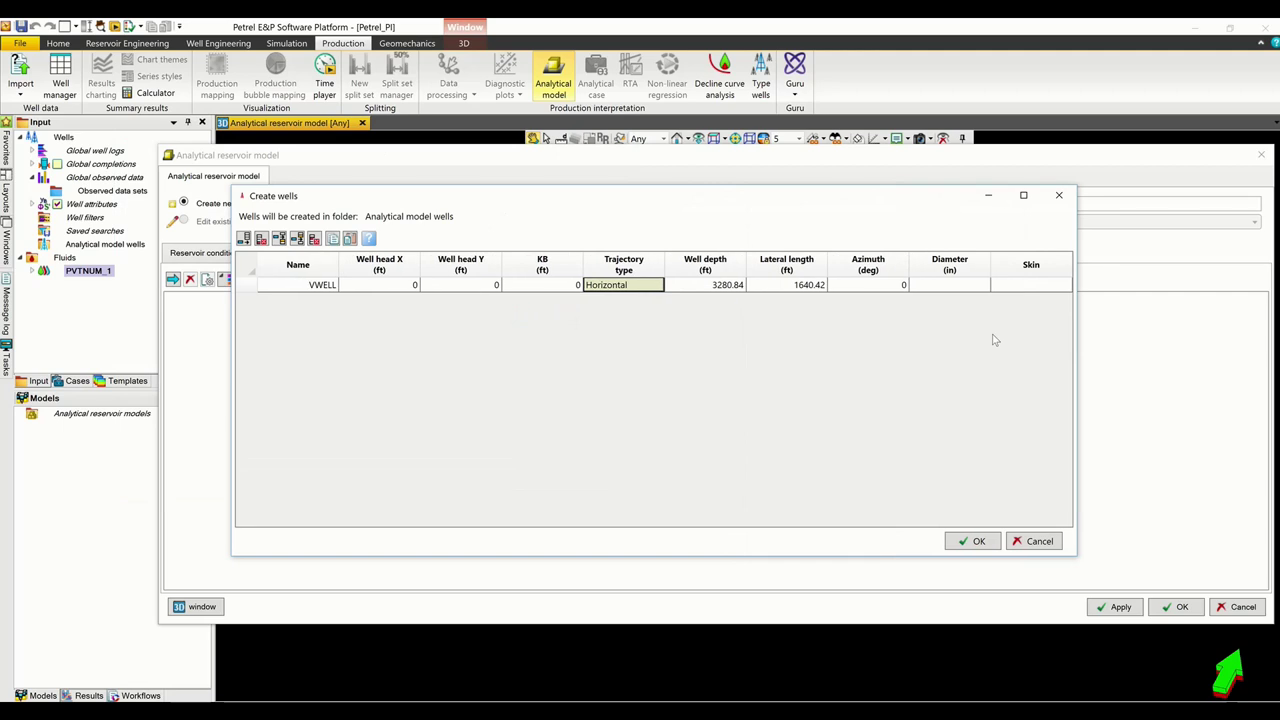
left_click(654, 287)
left_click(612, 298)
- Give VWELL a 7100 ft well depth and 7.8 in diameter, and create it
left_click(722, 288)
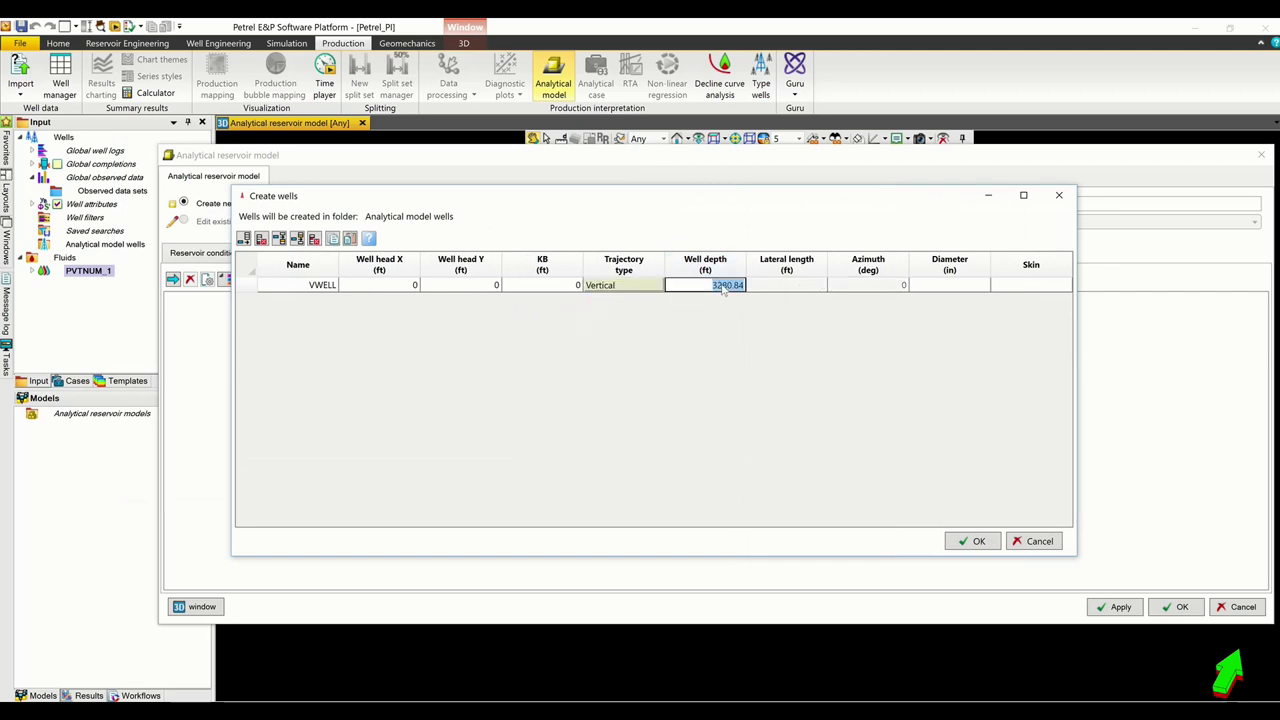
type("7100")
left_click(947, 289)
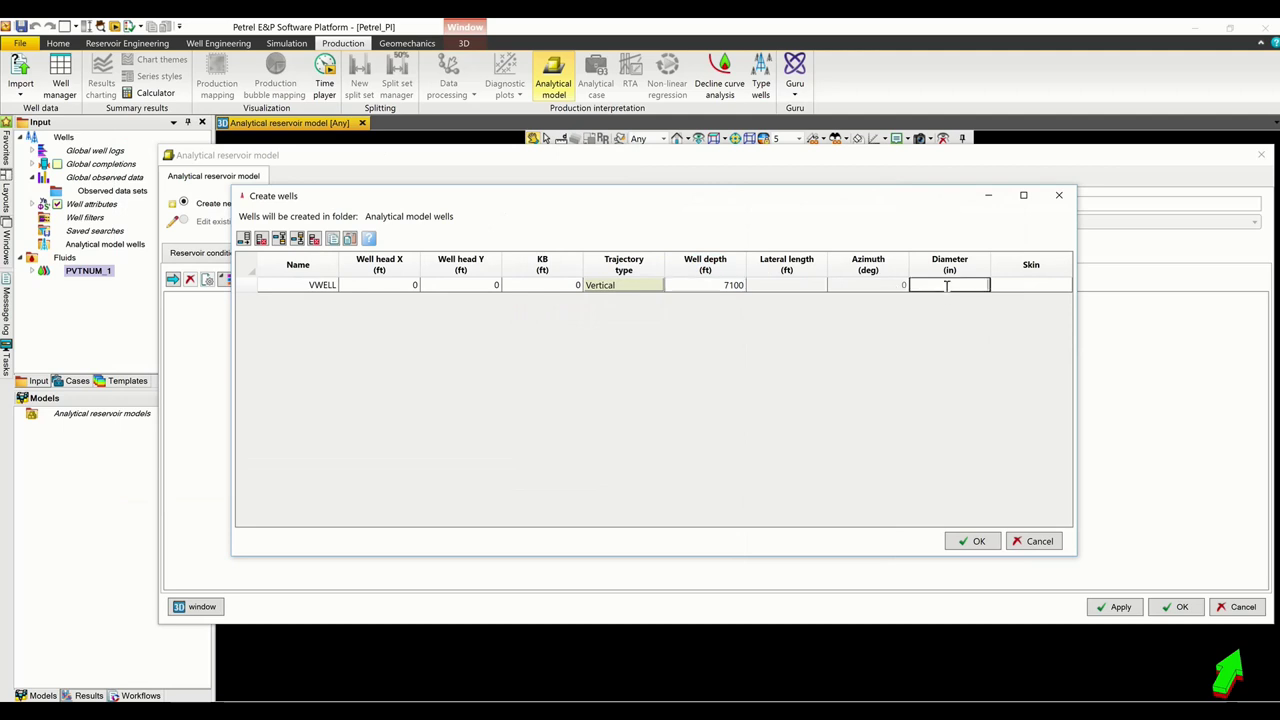
type("7.8")
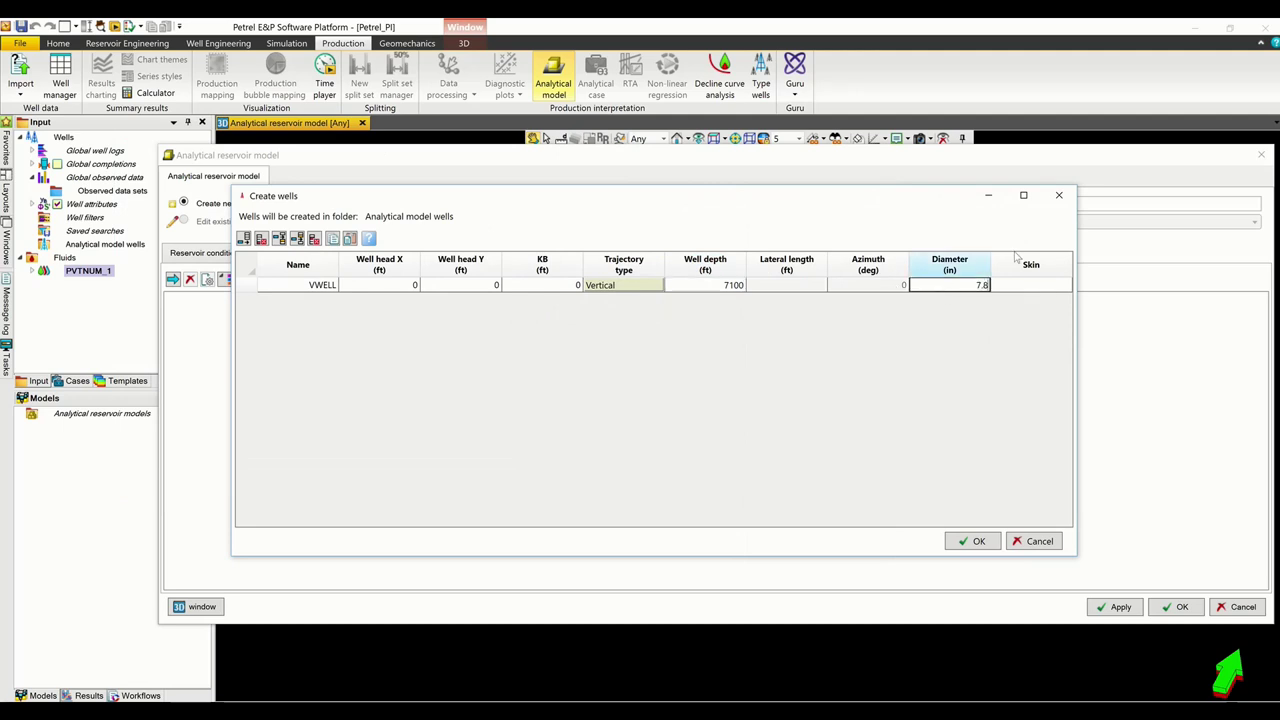
left_click(976, 541)
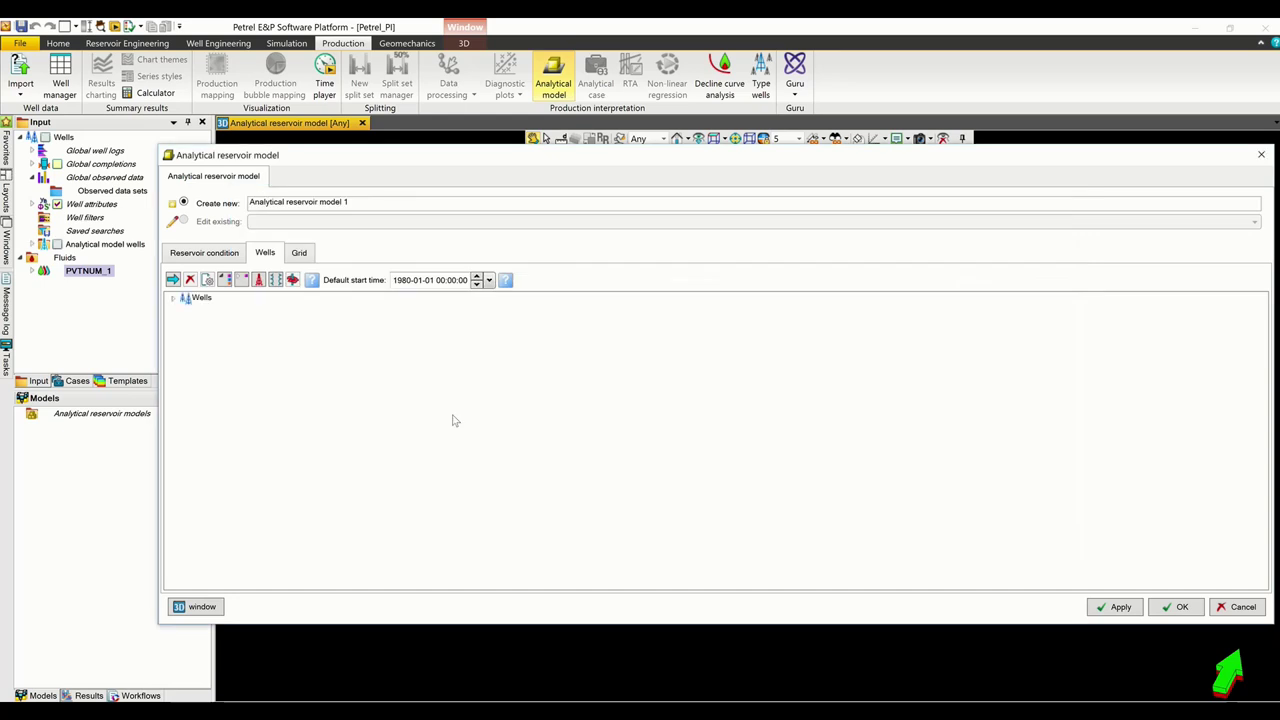
left_click(173, 298)
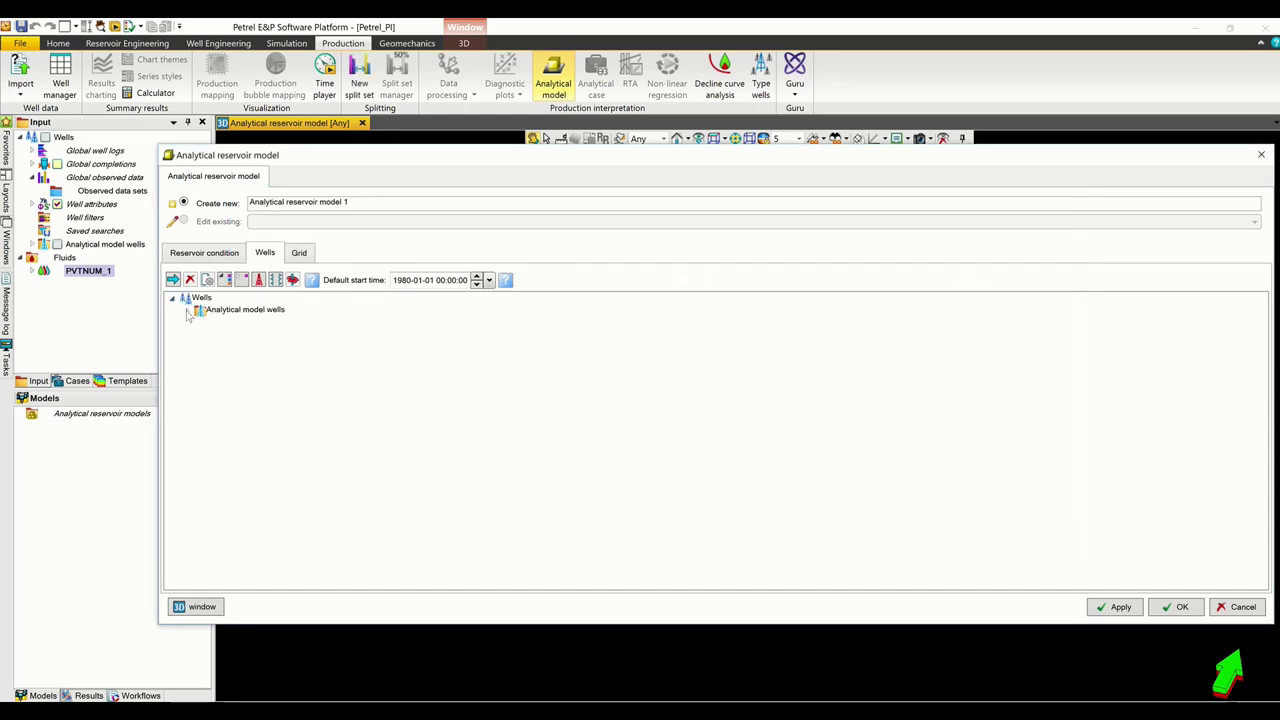
- Select VWELL under Analytical model wells
left_click(186, 311)
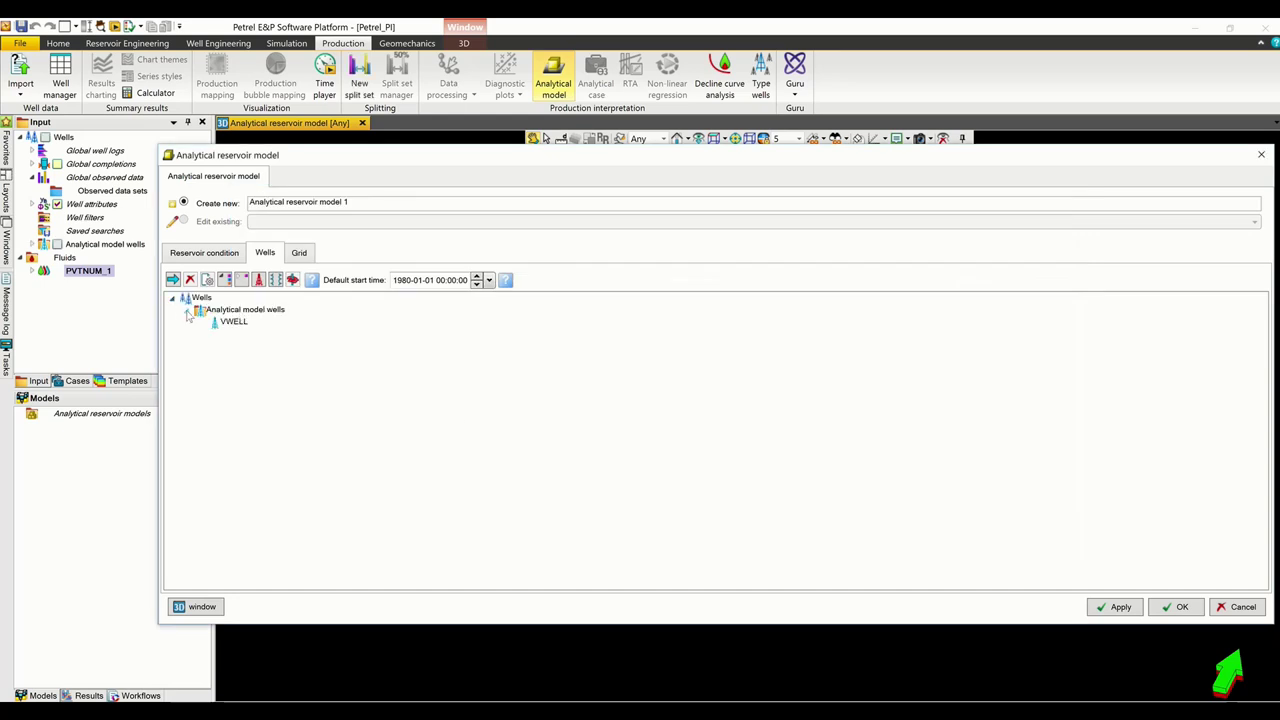
left_click(236, 324)
left_click_drag(320, 155, 464, 175)
left_click(35, 244)
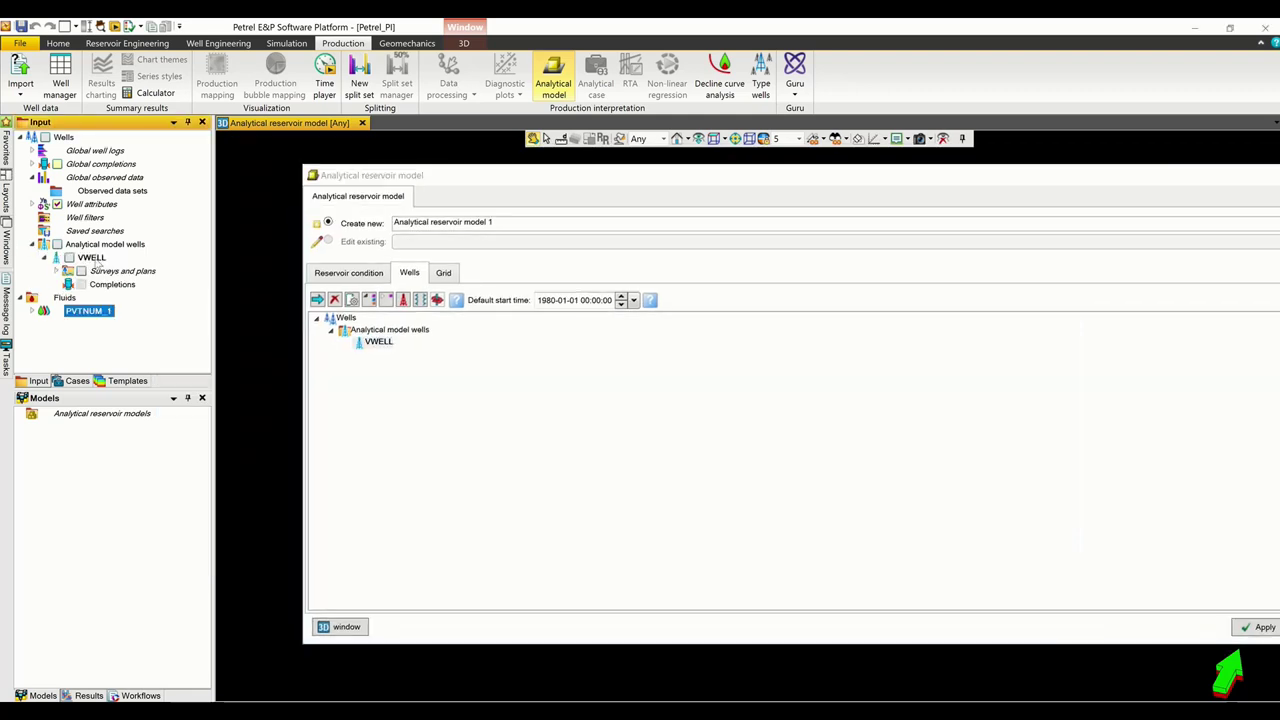
left_click(97, 261)
left_click(537, 173)
left_click_drag(537, 173, 480, 160)
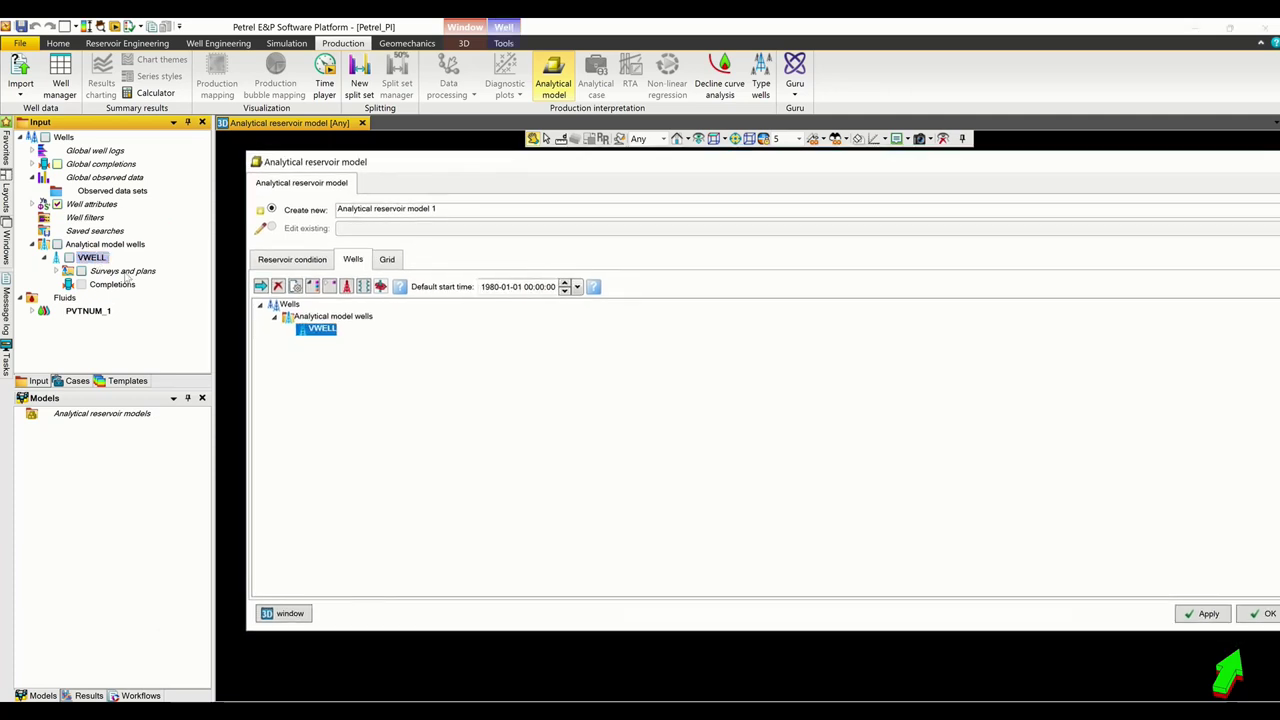
left_click(95, 262)
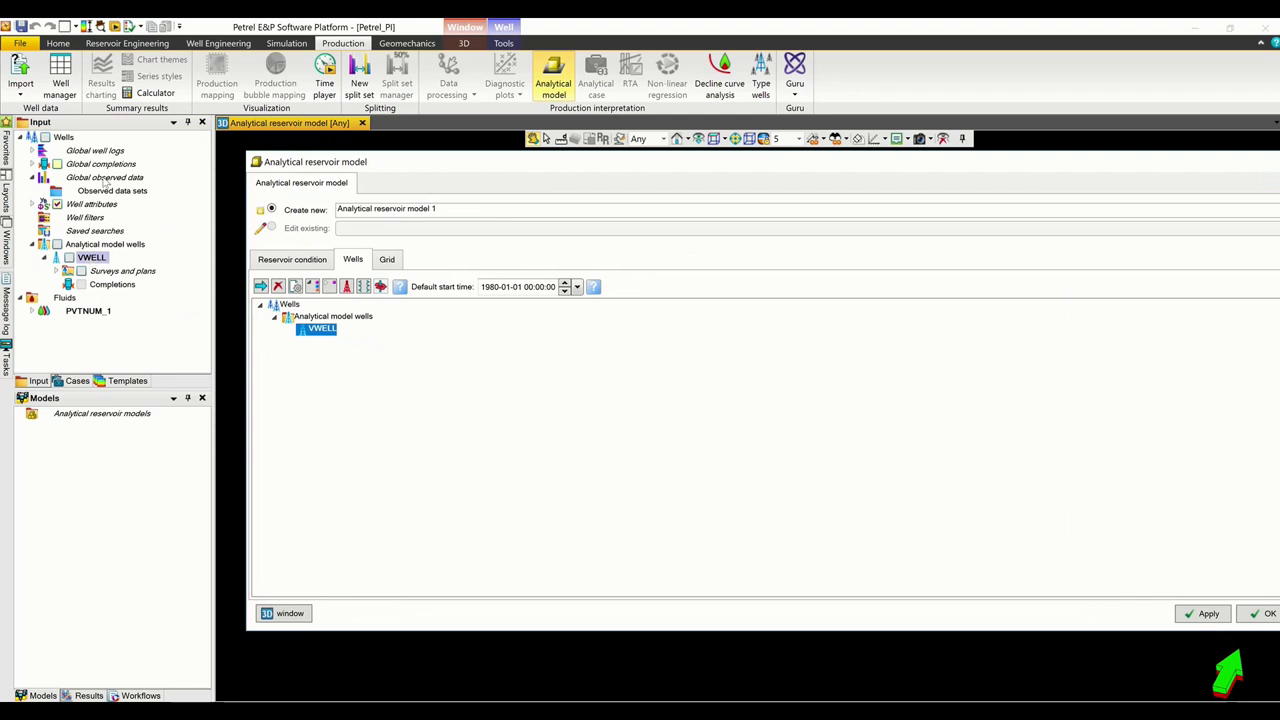
- Perforate VWELL from 7000 to 7100 ft MD, creating Perforation 1
left_click(364, 288)
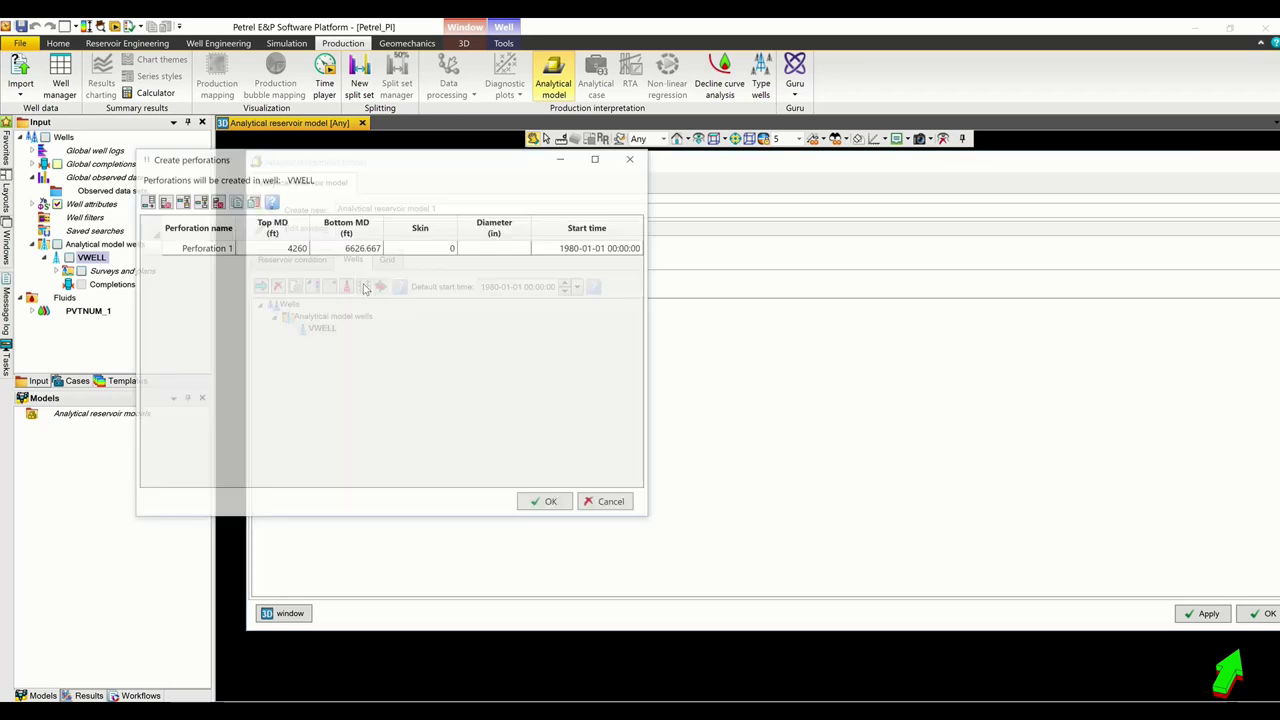
left_click_drag(350, 165, 636, 268)
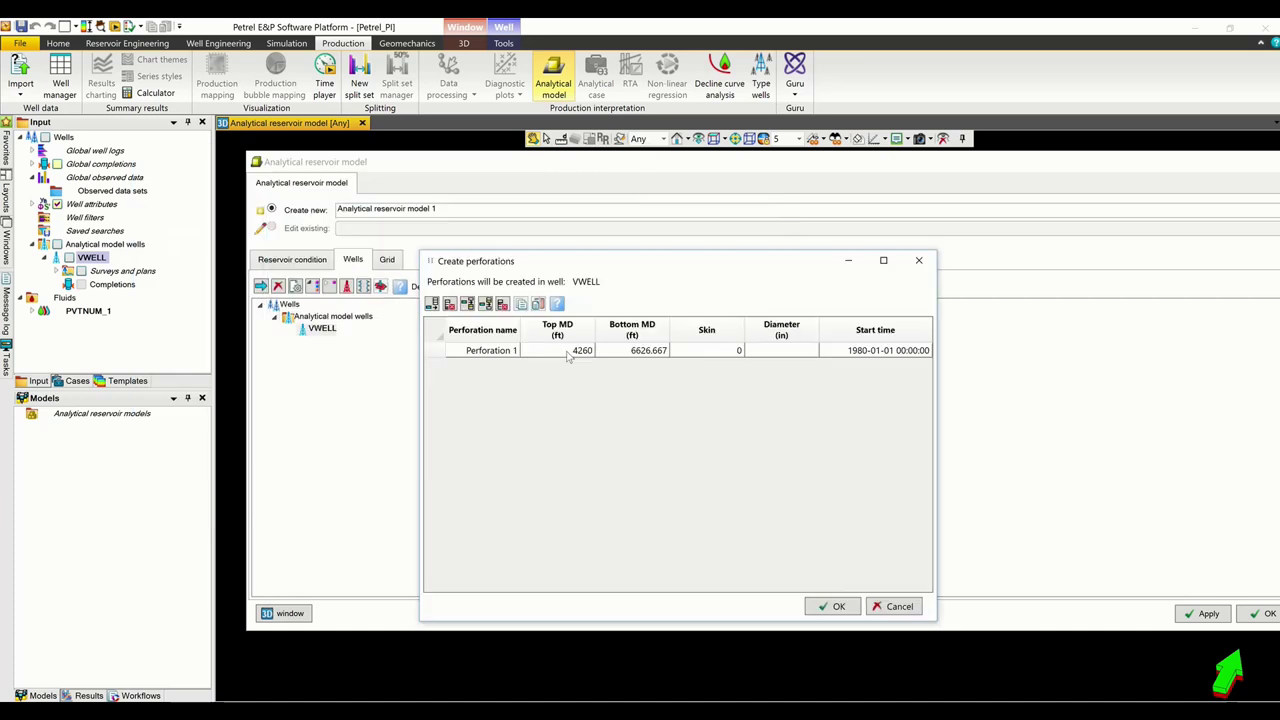
double_click(578, 351)
type("7")
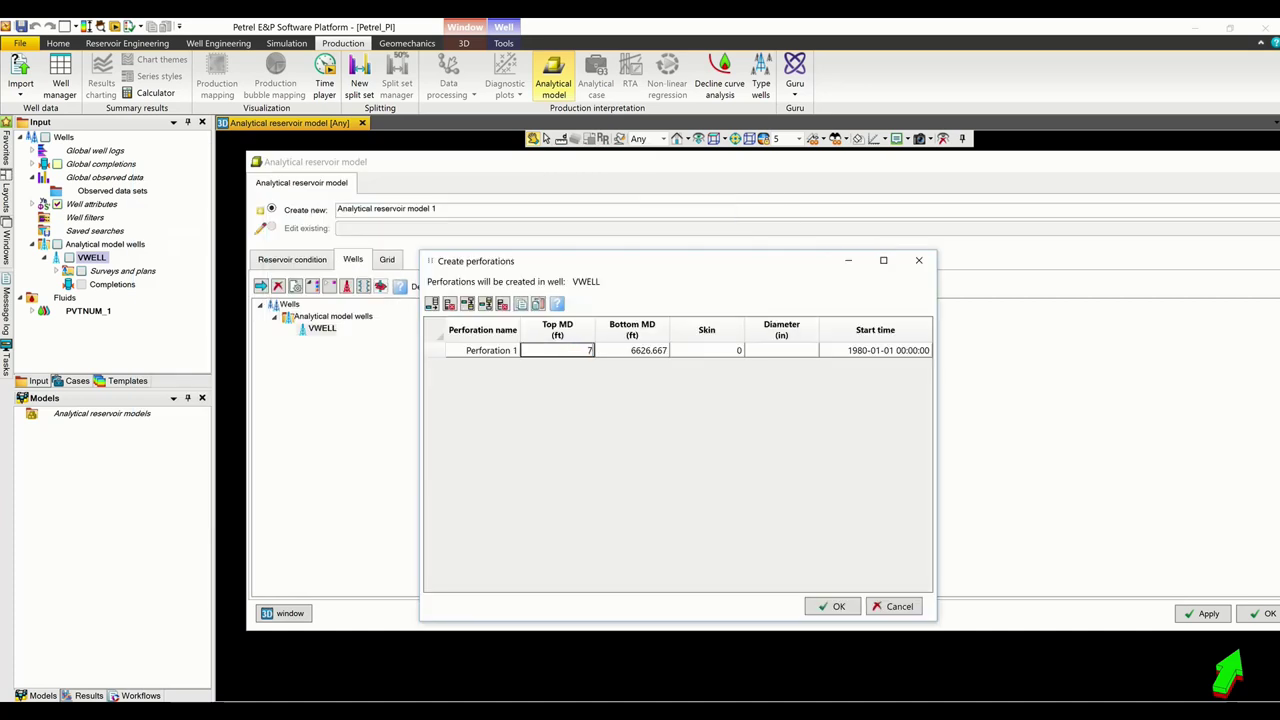
type("000")
double_click(644, 352)
type("7100")
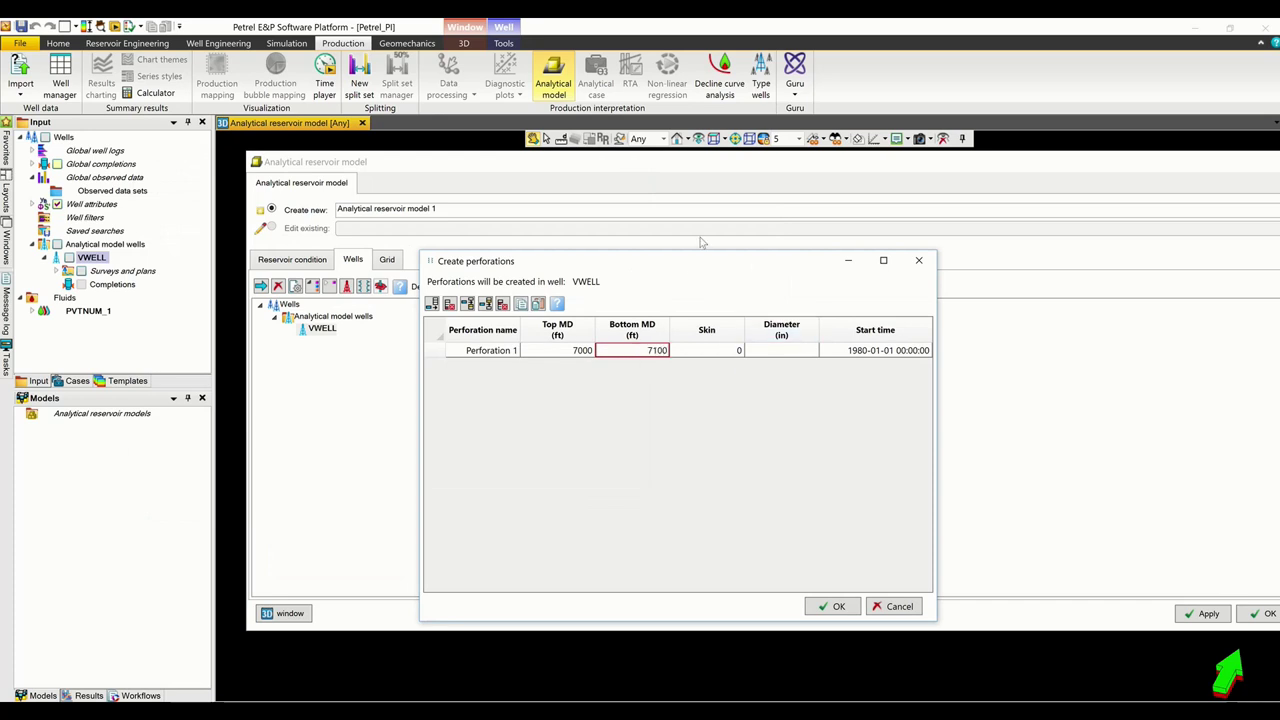
left_click_drag(676, 262, 636, 138)
left_click(786, 485)
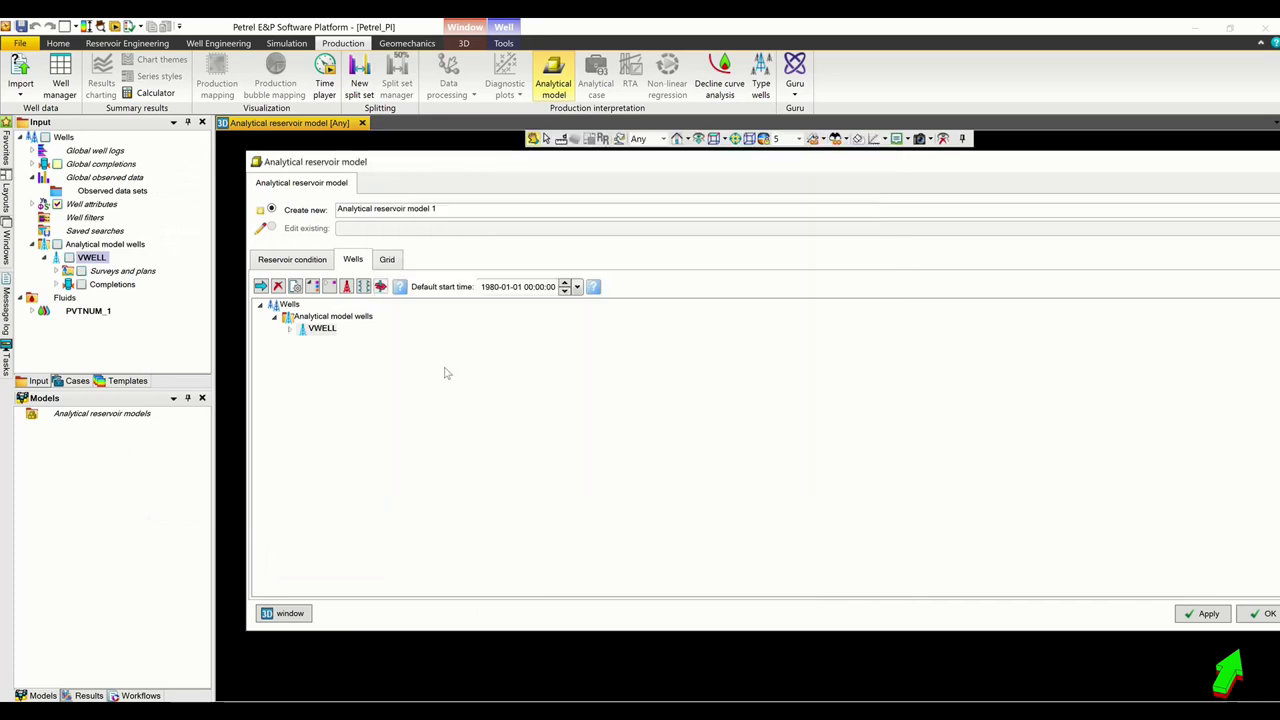
left_click(289, 329)
left_click(346, 344)
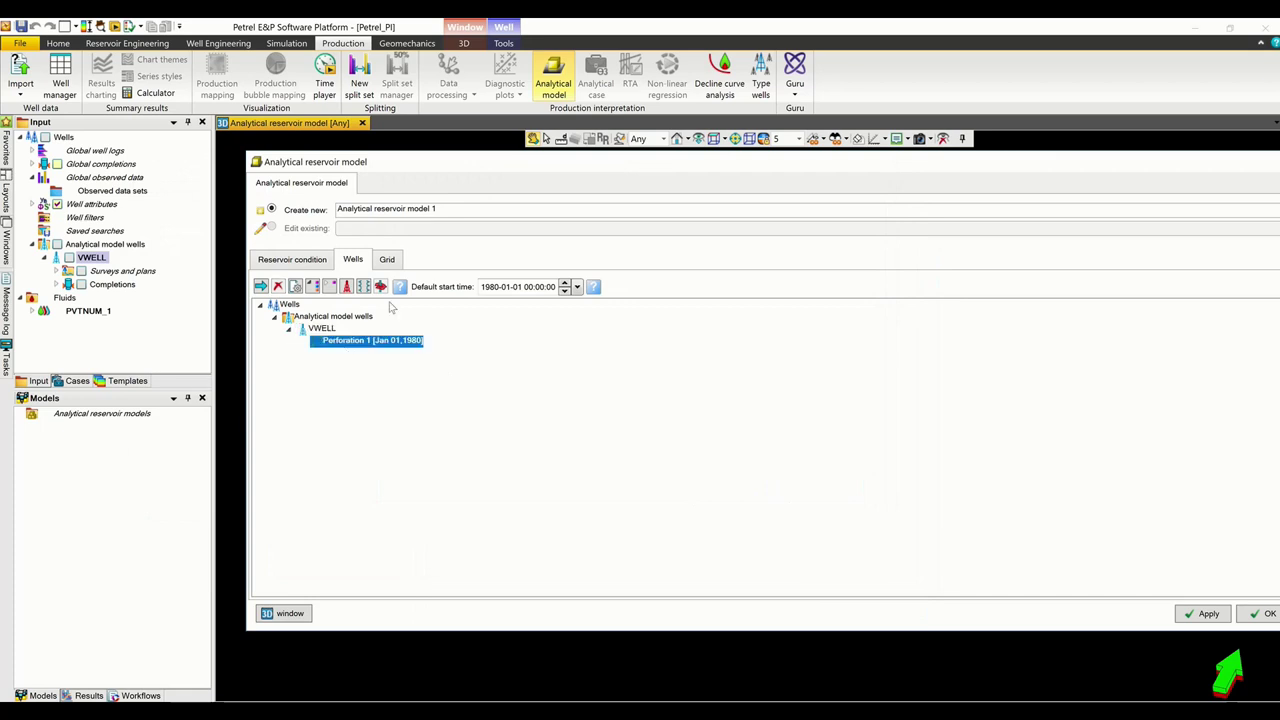
left_click(386, 262)
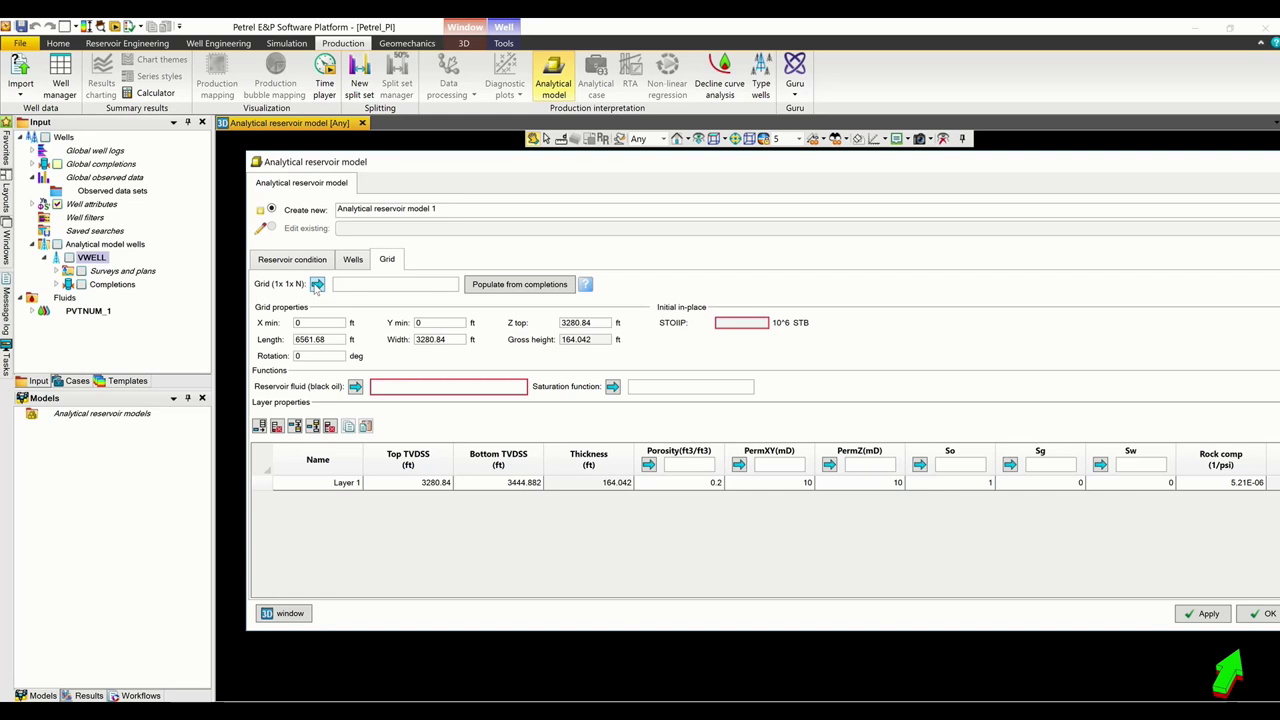
- Populate the grid from the well completions and set PVTNUM_1 as the reservoir fluid
left_click(521, 286)
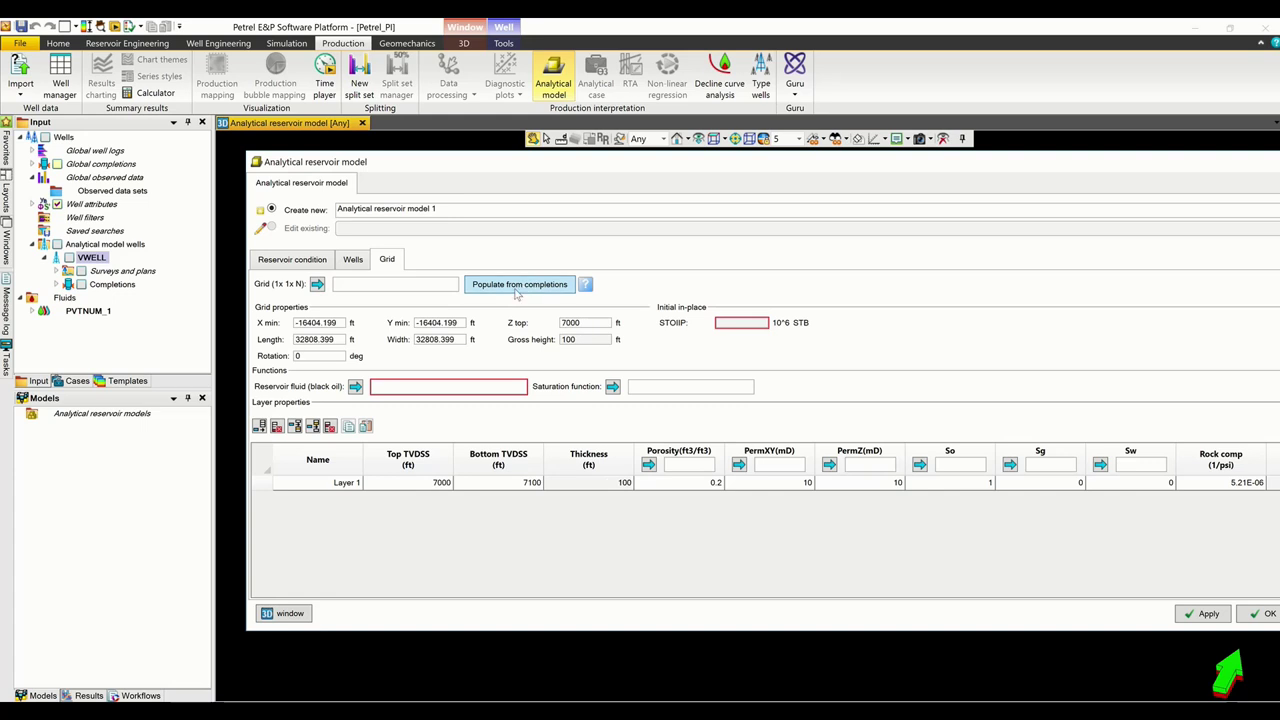
left_click(100, 314)
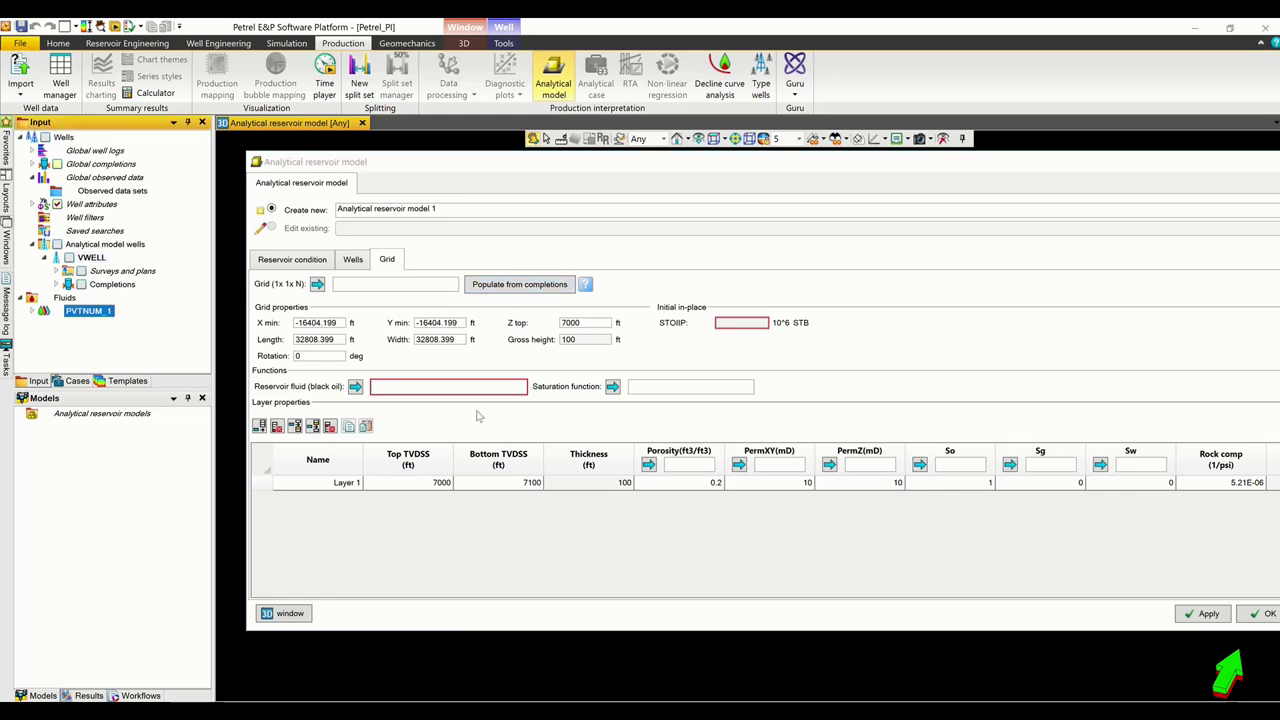
left_click(357, 388)
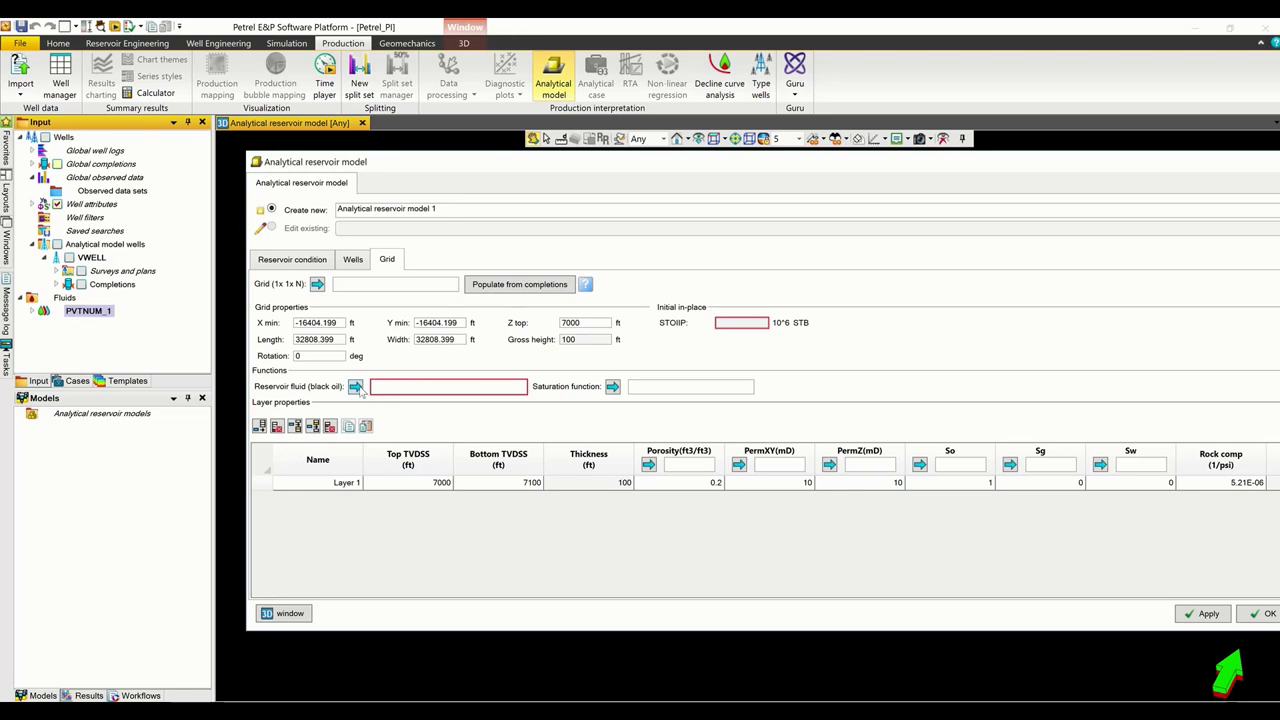
left_click(357, 388)
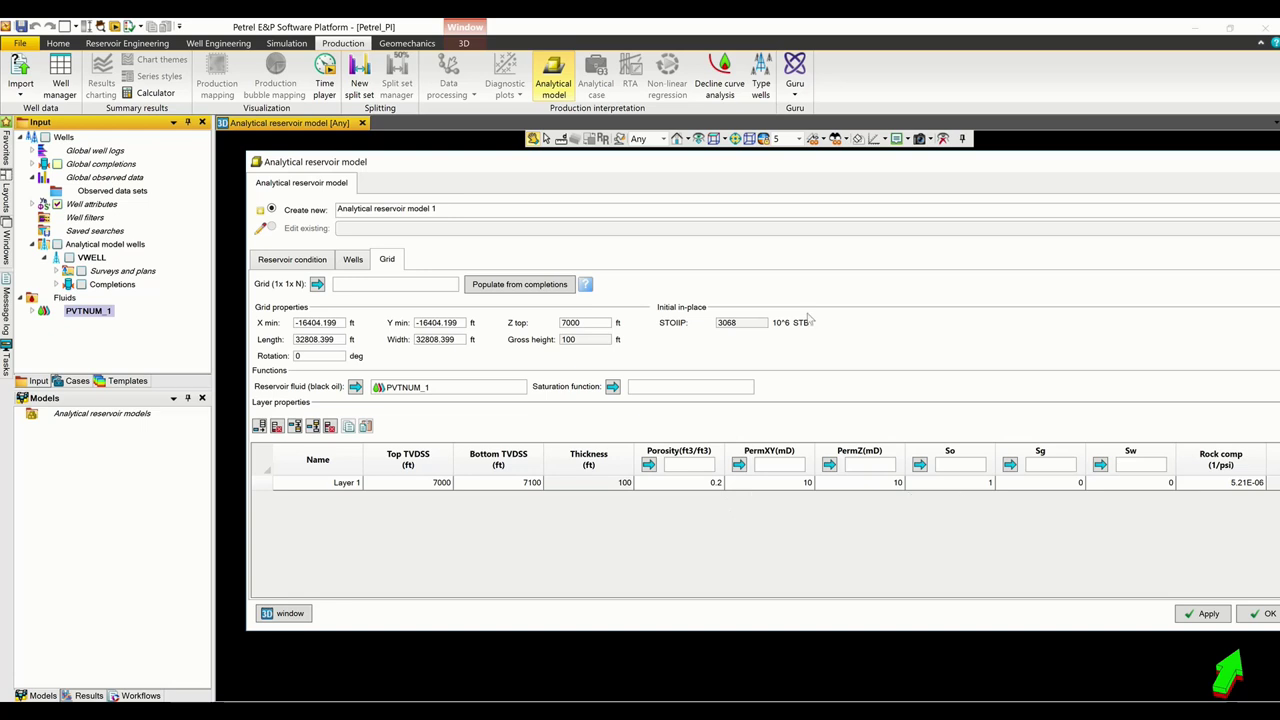
left_click_drag(752, 160, 610, 140)
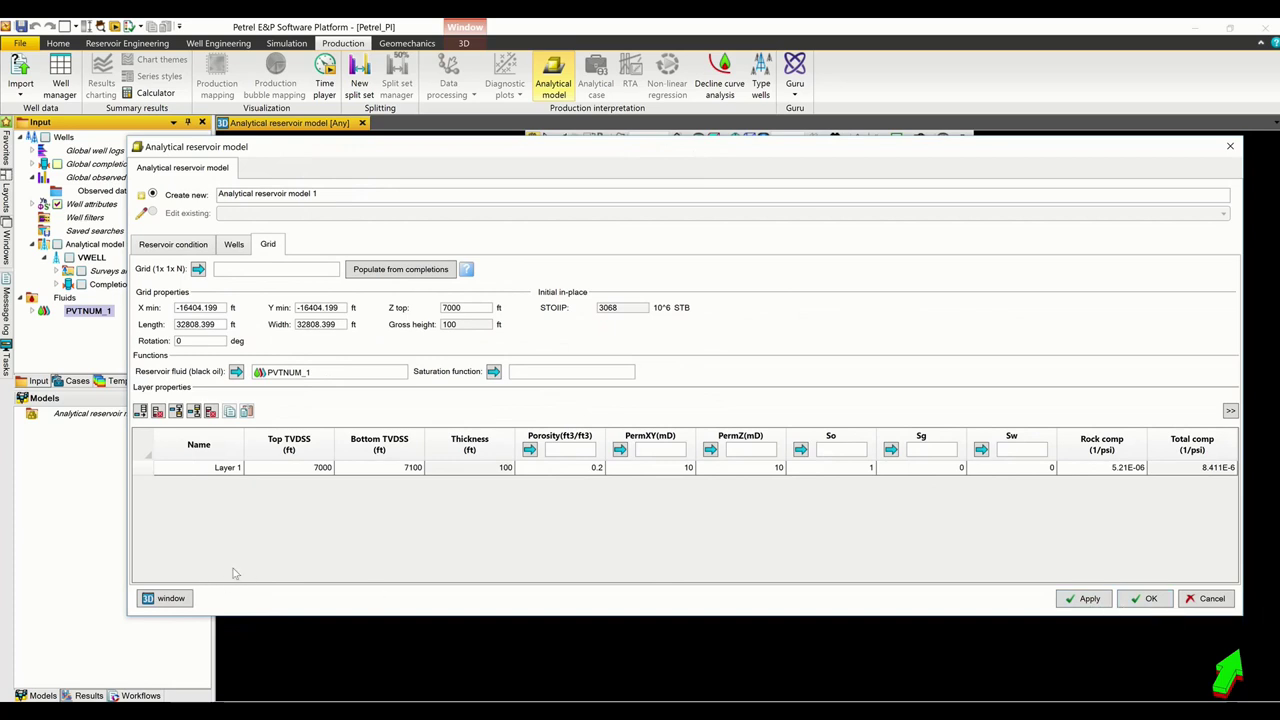
- Display the analytical grid and well in 3D, then confirm the model
left_click(170, 599)
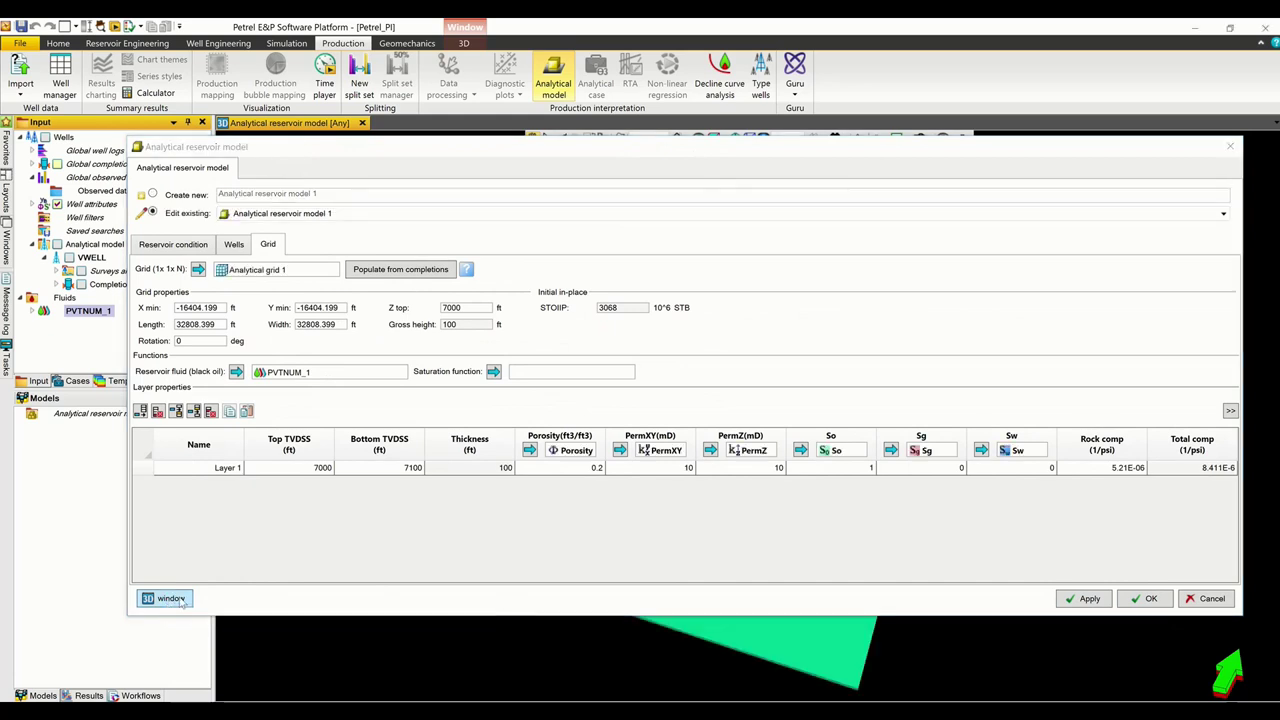
left_click_drag(745, 157, 411, 703)
mouse_move(814, 537)
left_mouse_down()
mouse_move(846, 517)
mouse_move(837, 534)
left_mouse_up()
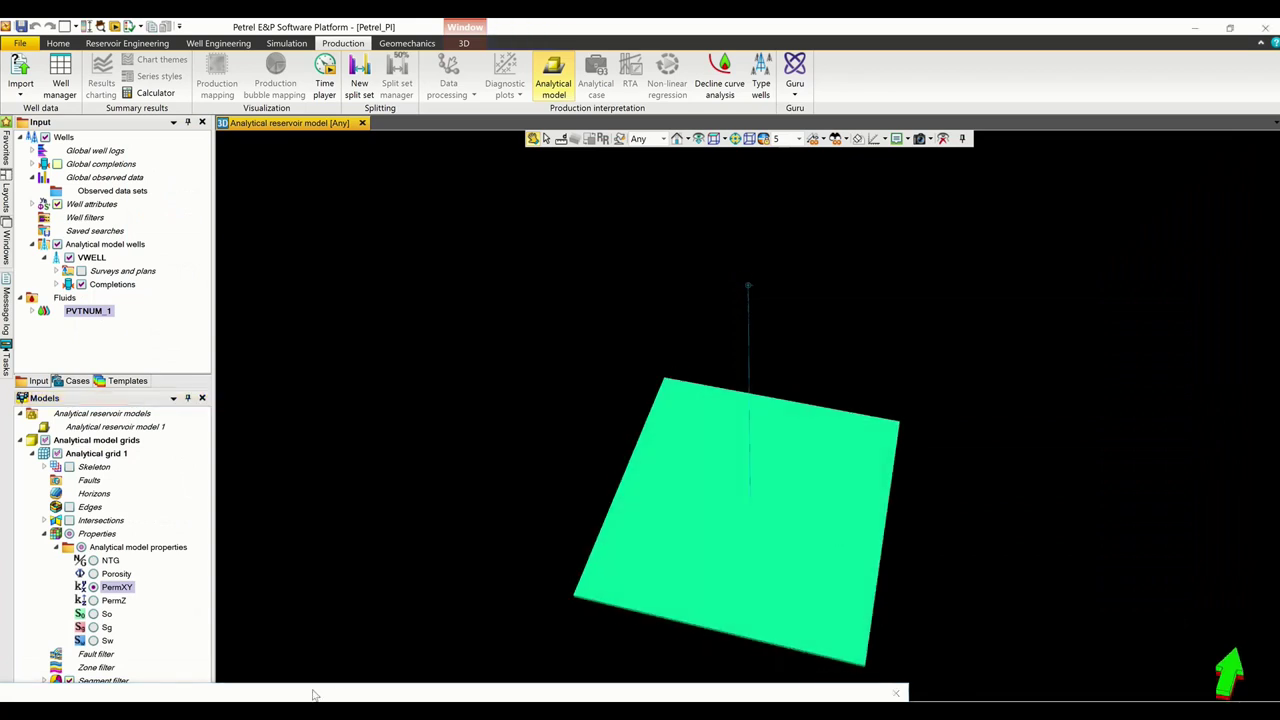
left_click(445, 692)
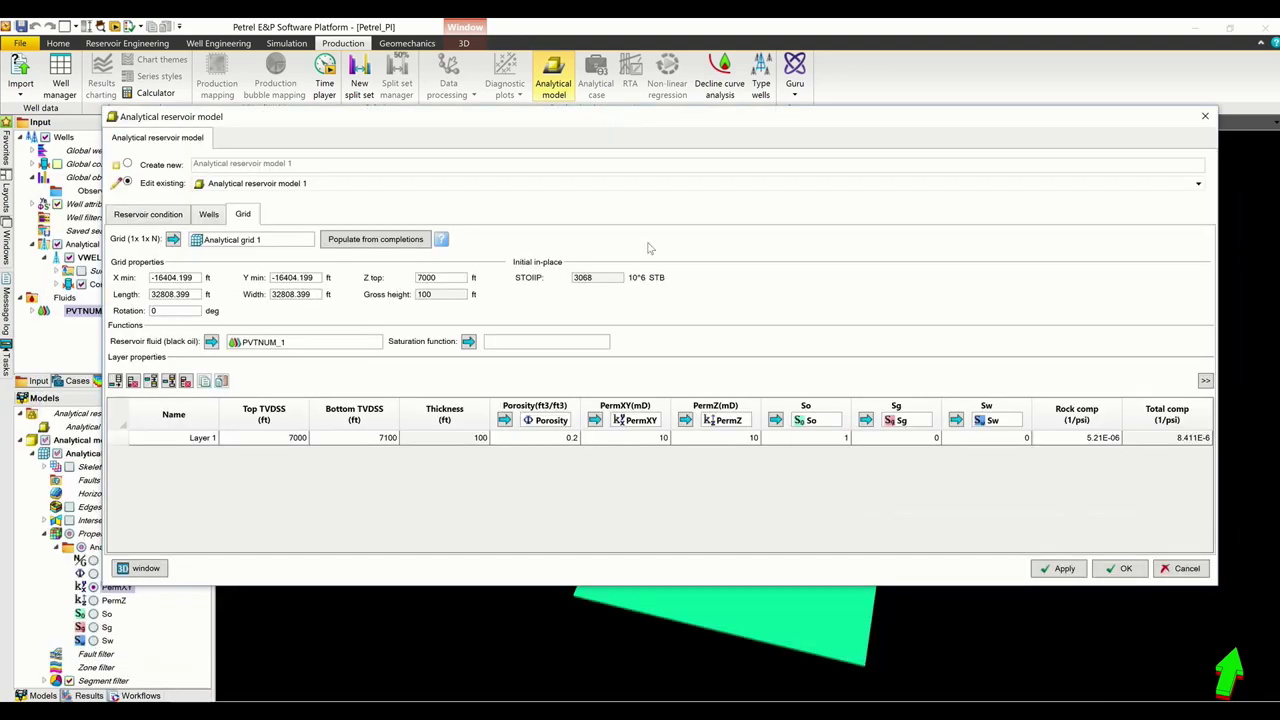
left_click(1122, 569)
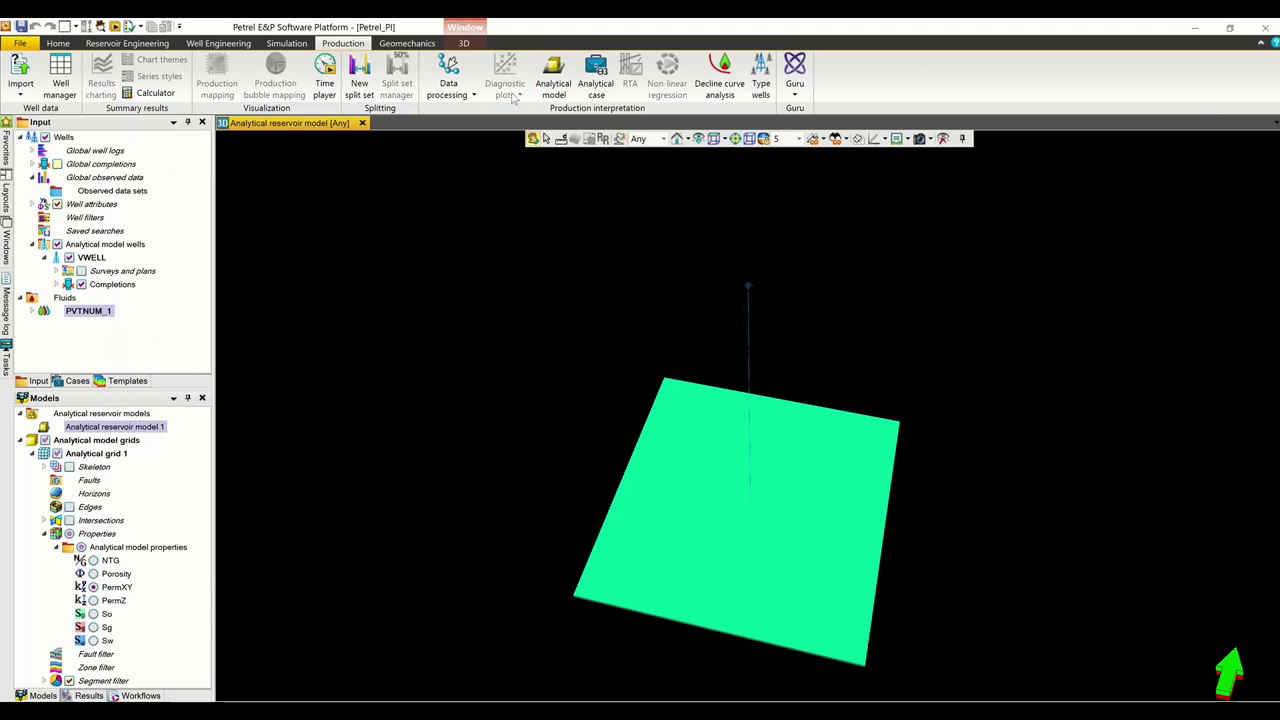
- Start an analytical simulation case using Analytical reservoir model 1
left_click(595, 85)
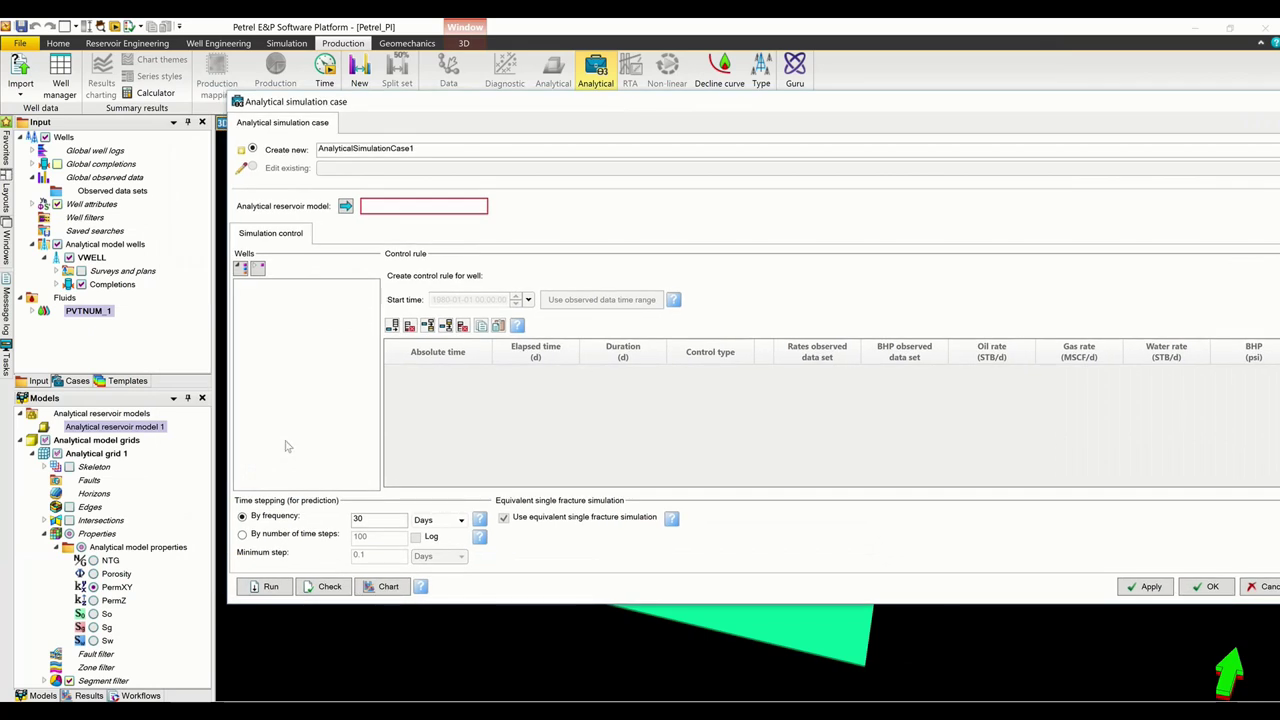
left_click(157, 427)
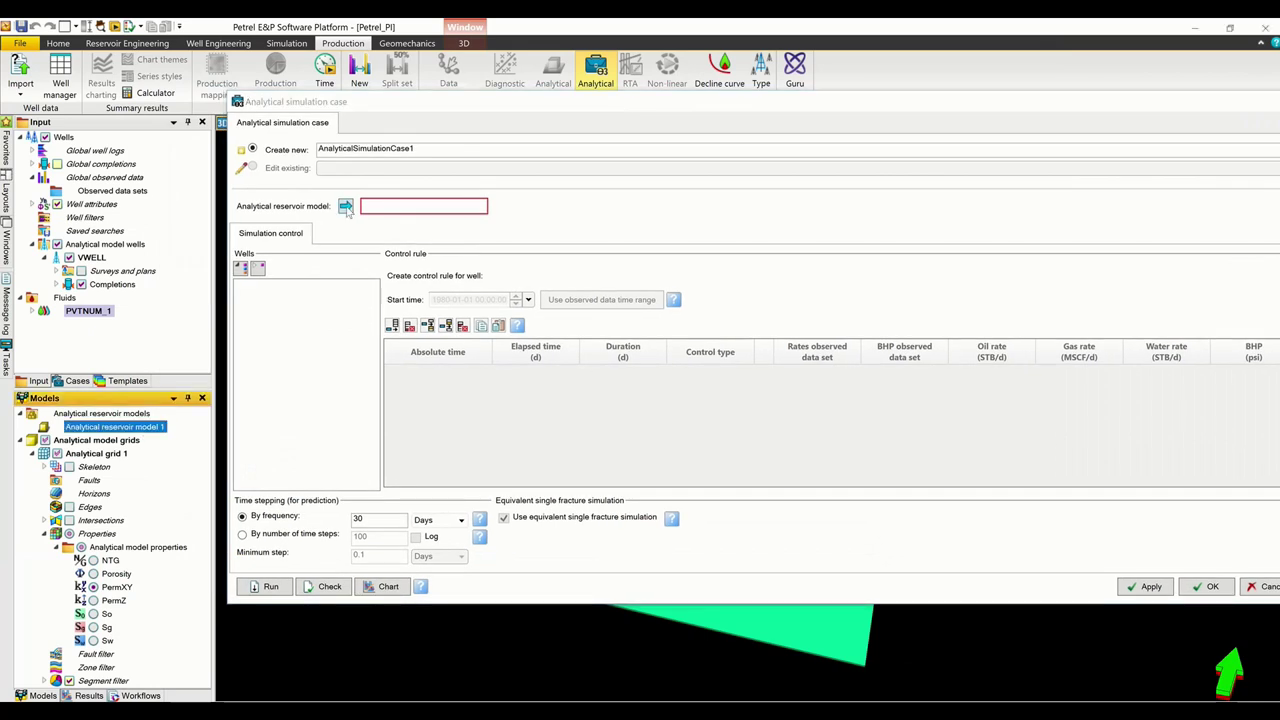
left_click(346, 207)
left_click(346, 207)
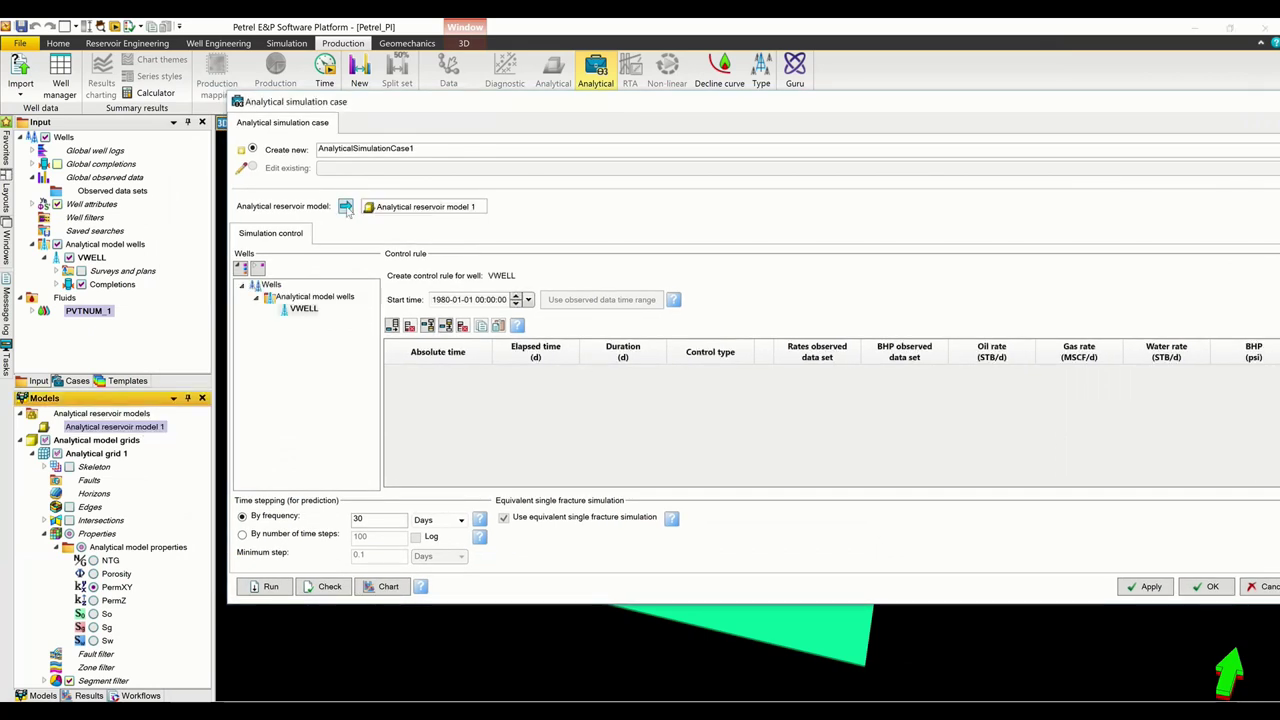
- Rename the case to GreenAnalyticalSimulationCase1
left_click(319, 148)
type("gR")
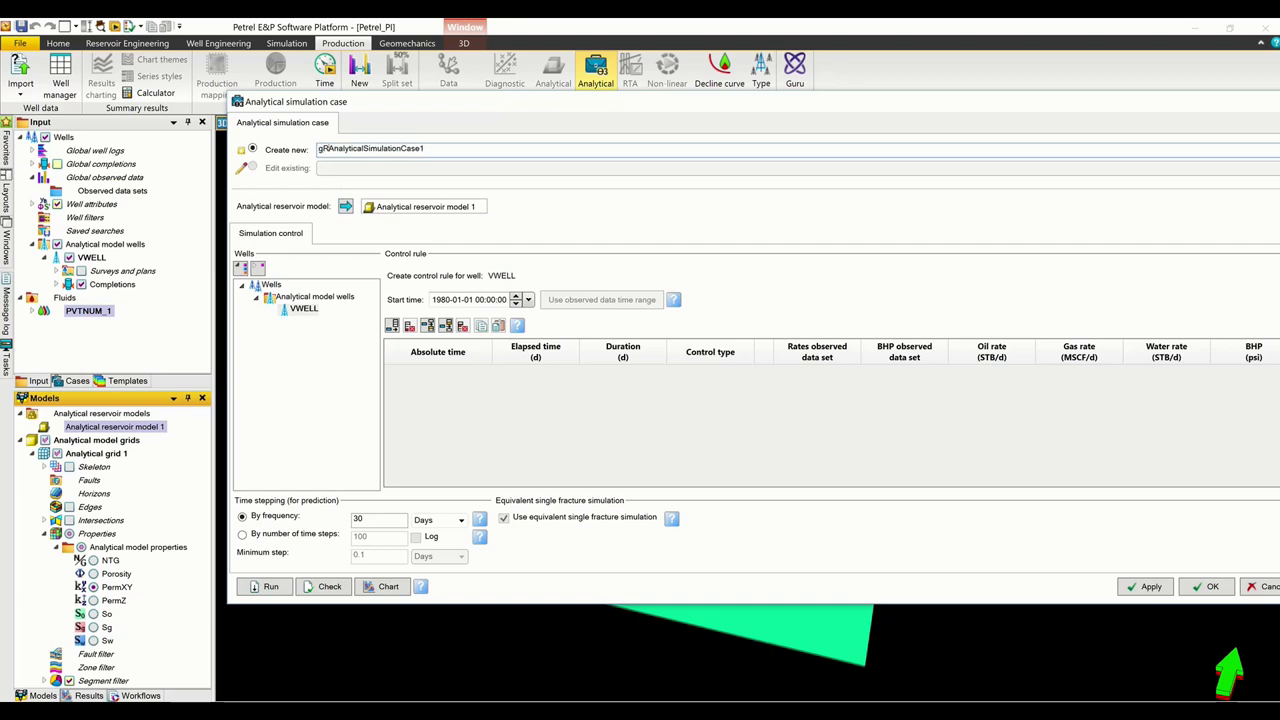
key("BackSpace")
key("BackSpace")
type("Green")
left_click_drag(517, 104, 497, 54)
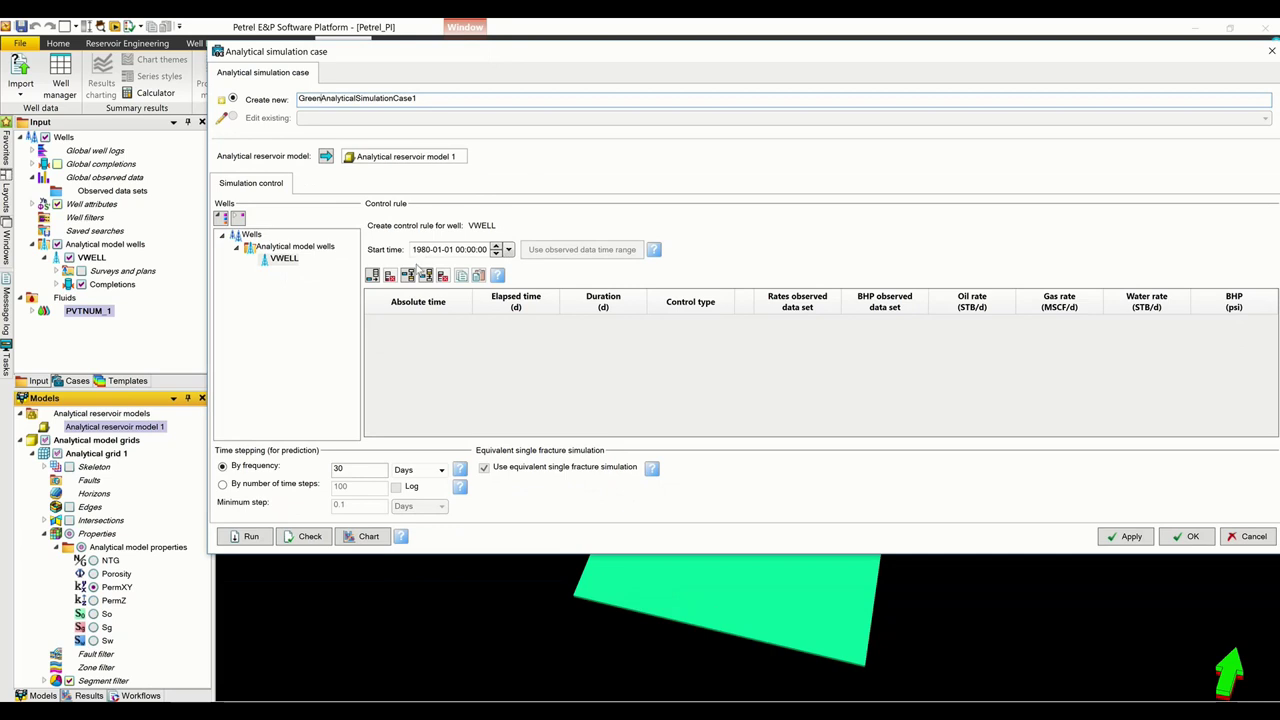
- Add a VWELL control rule running from 2005-09-16 to 2020-01-02
left_click(373, 276)
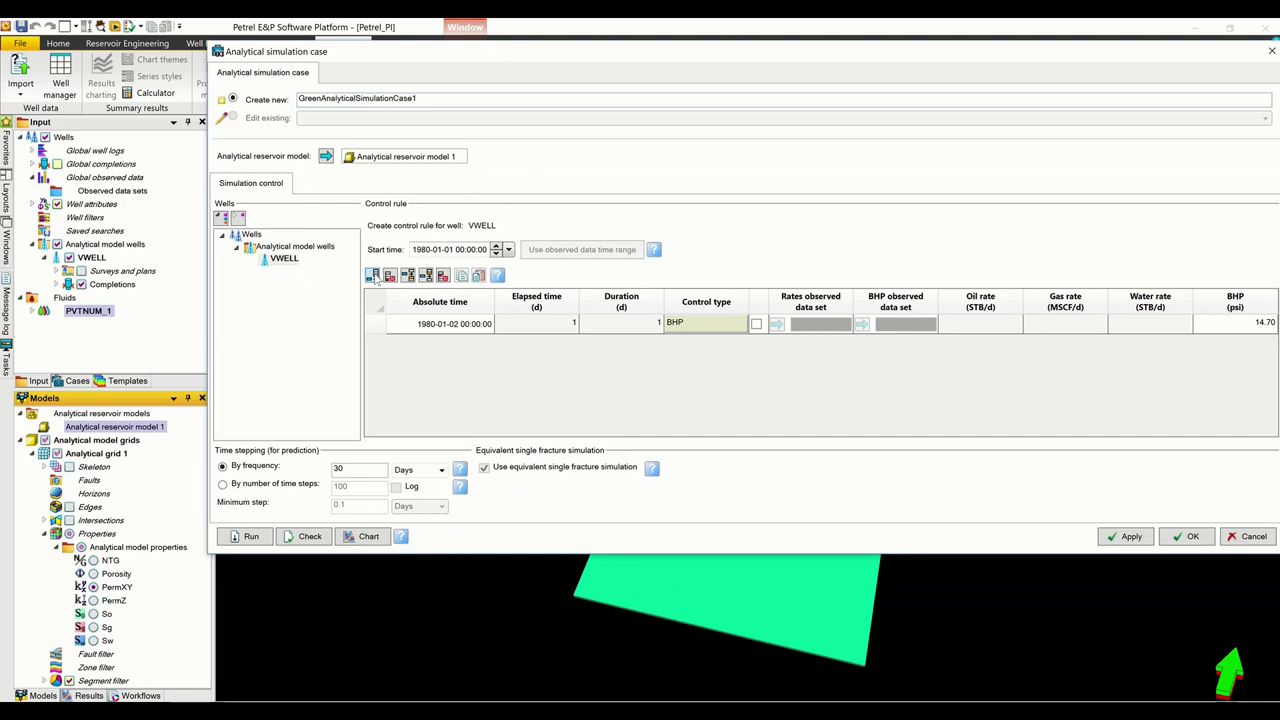
left_click(425, 248)
type("2005")
key("BackSpace")
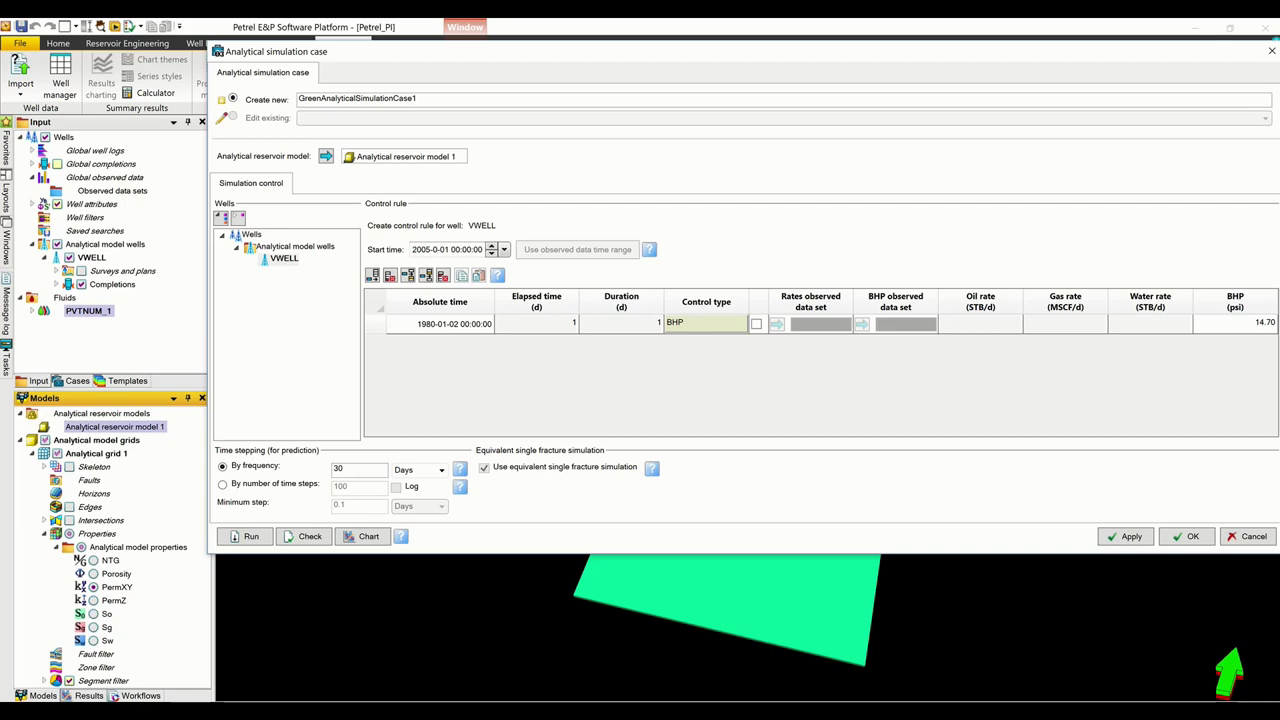
type("9")
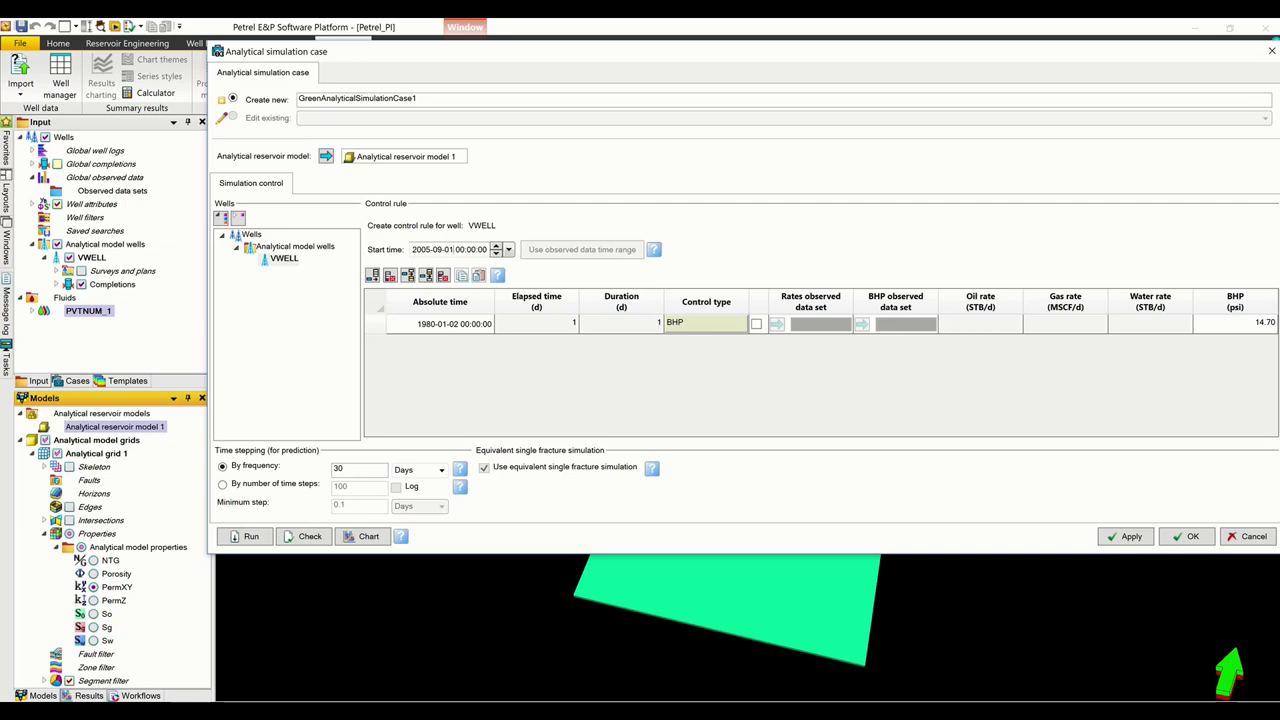
key("BackSpace")
key("BackSpace")
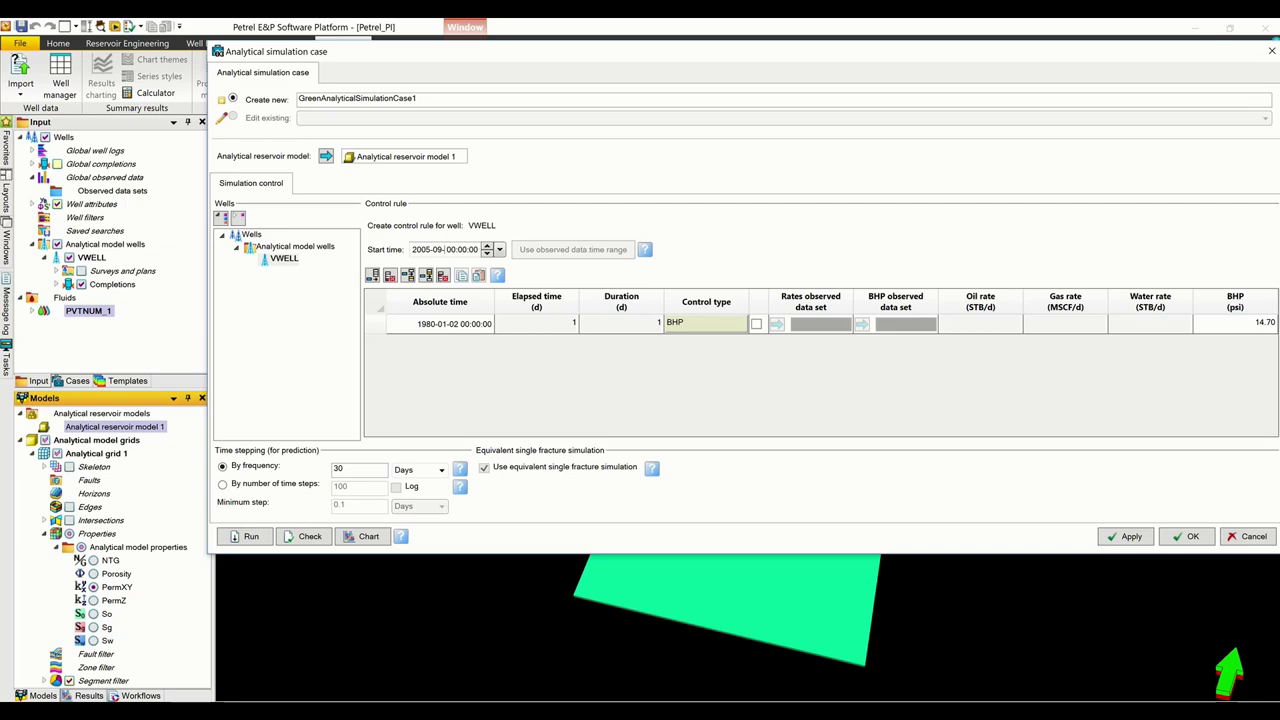
type("16")
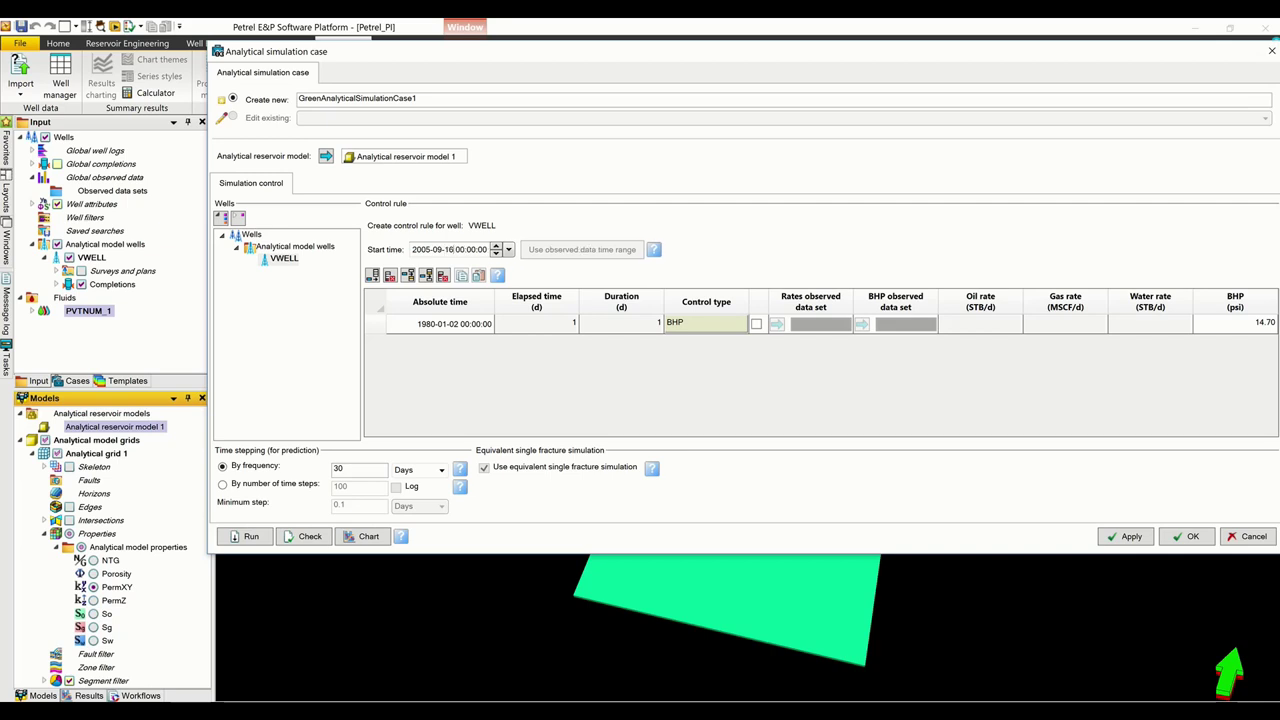
double_click(430, 324)
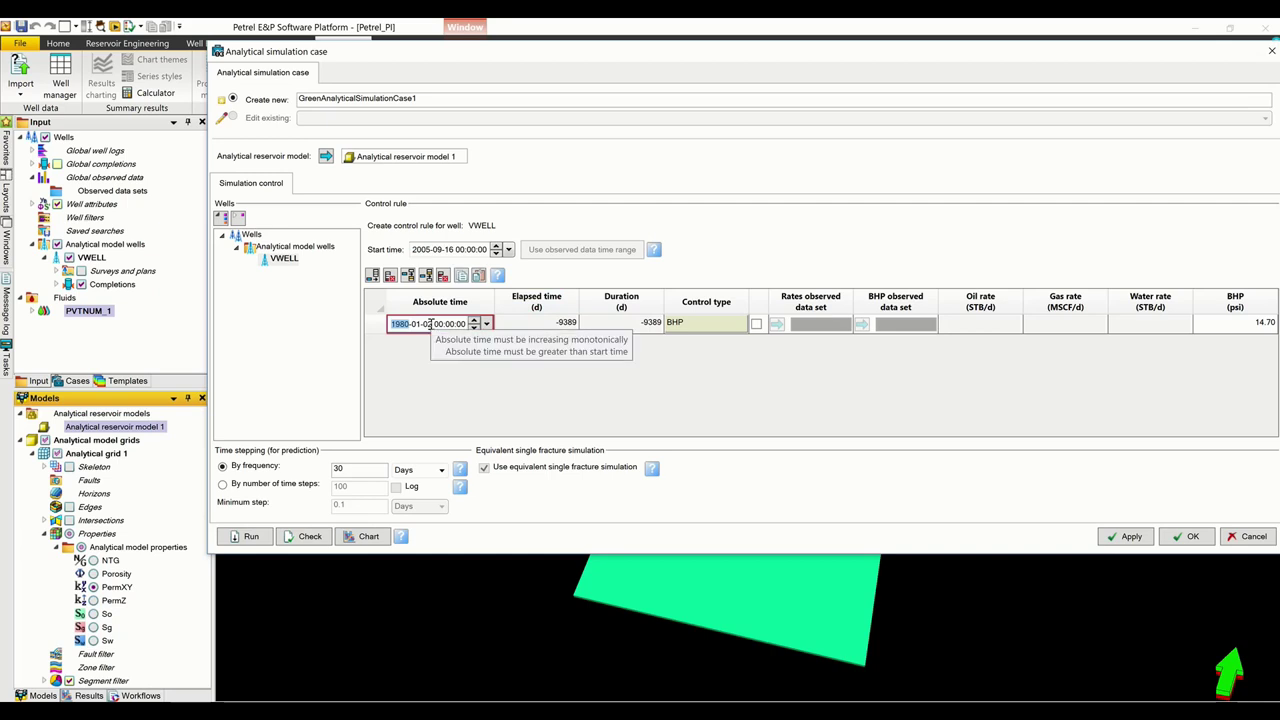
type("2020")
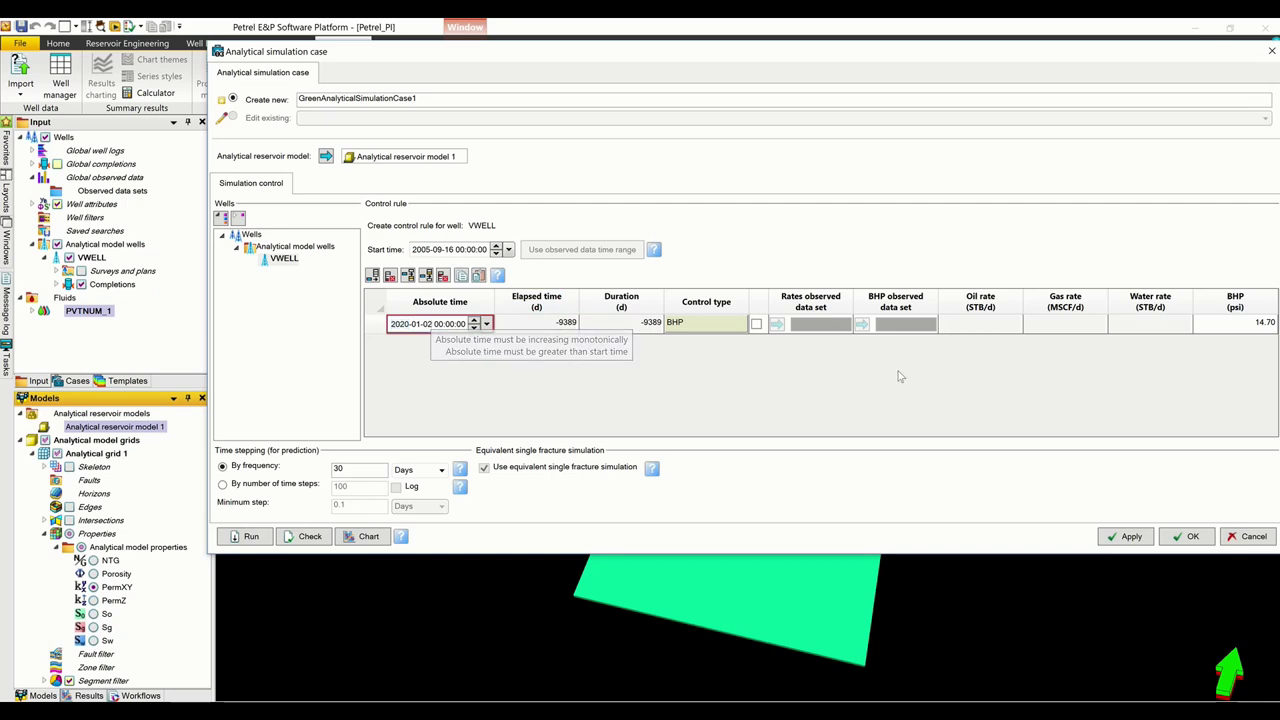
- Set the rule to Rates control at 2000 STB/d oil and 1800 psi BHP, then validate
left_click(726, 333)
left_click(728, 332)
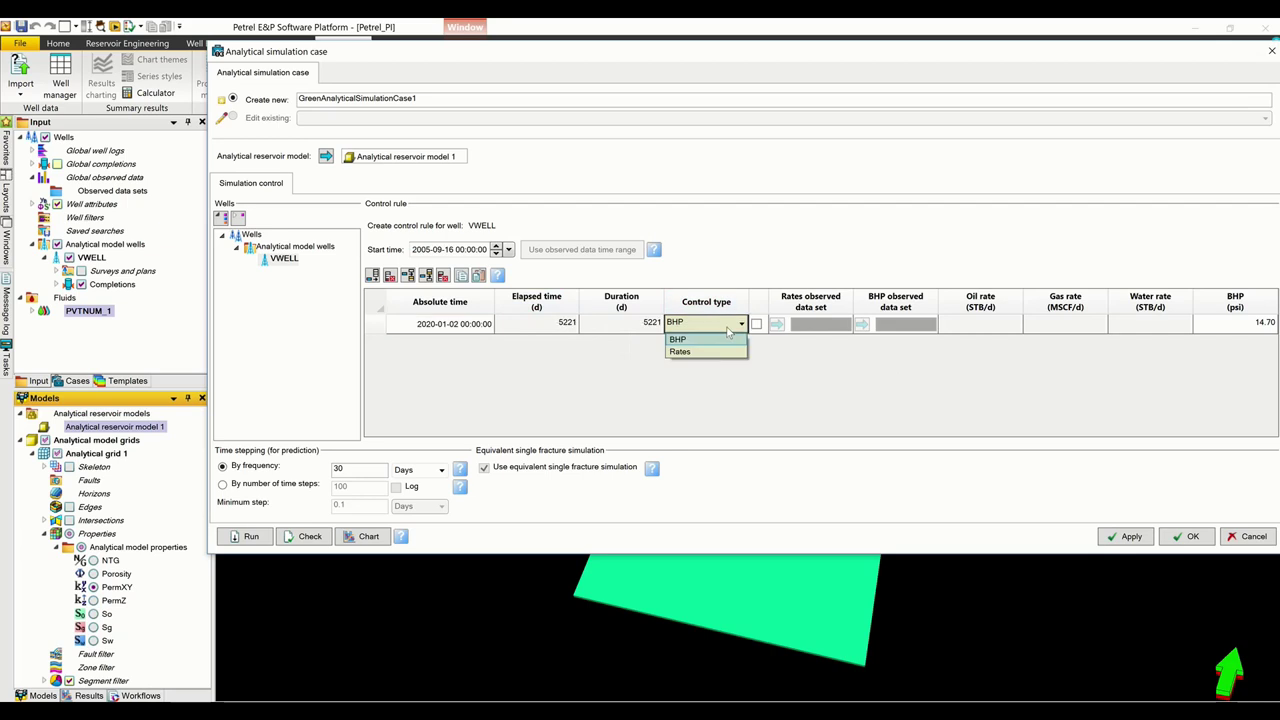
left_click(706, 343)
left_click(980, 323)
type("2000")
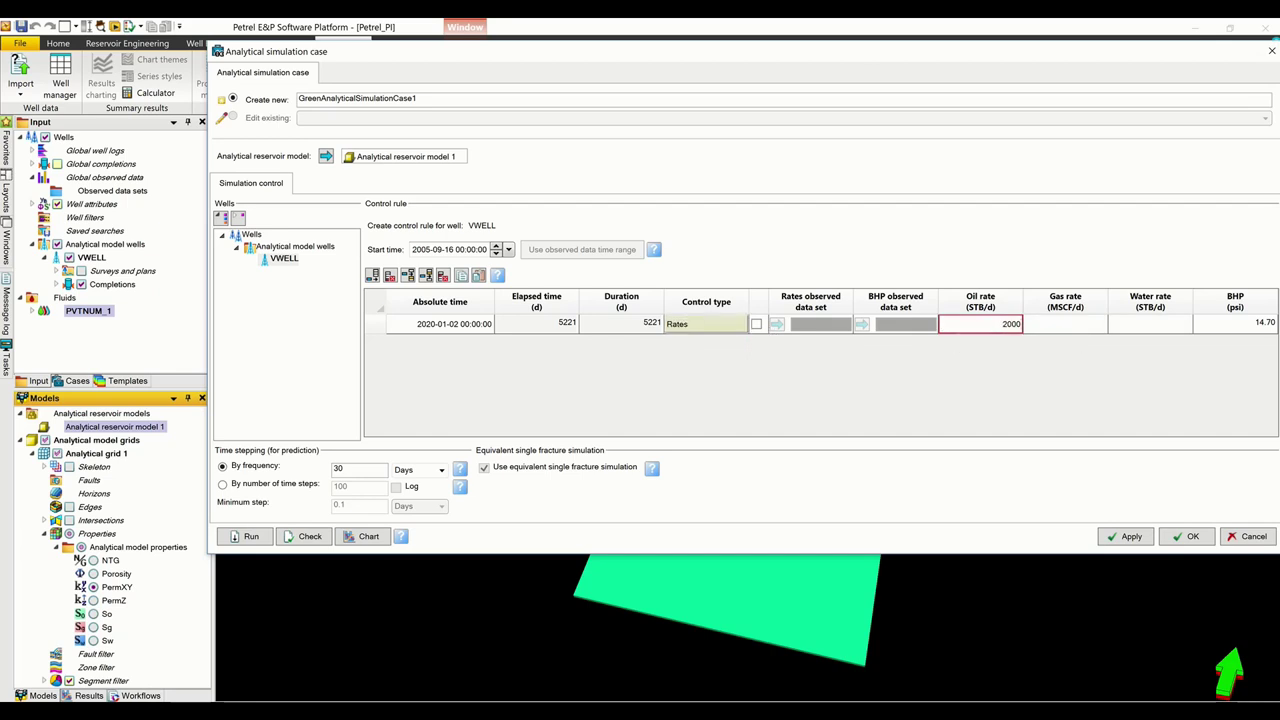
left_click_drag(852, 56, 741, 47)
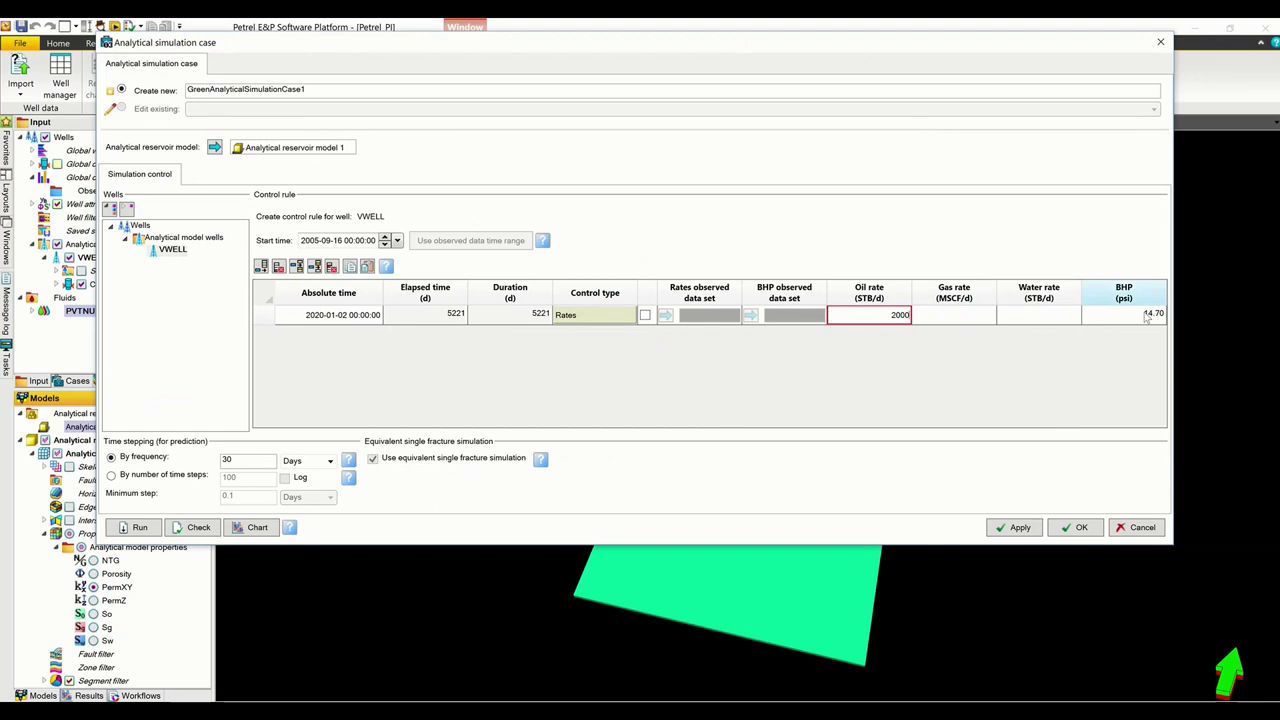
left_click(1147, 315)
type("180")
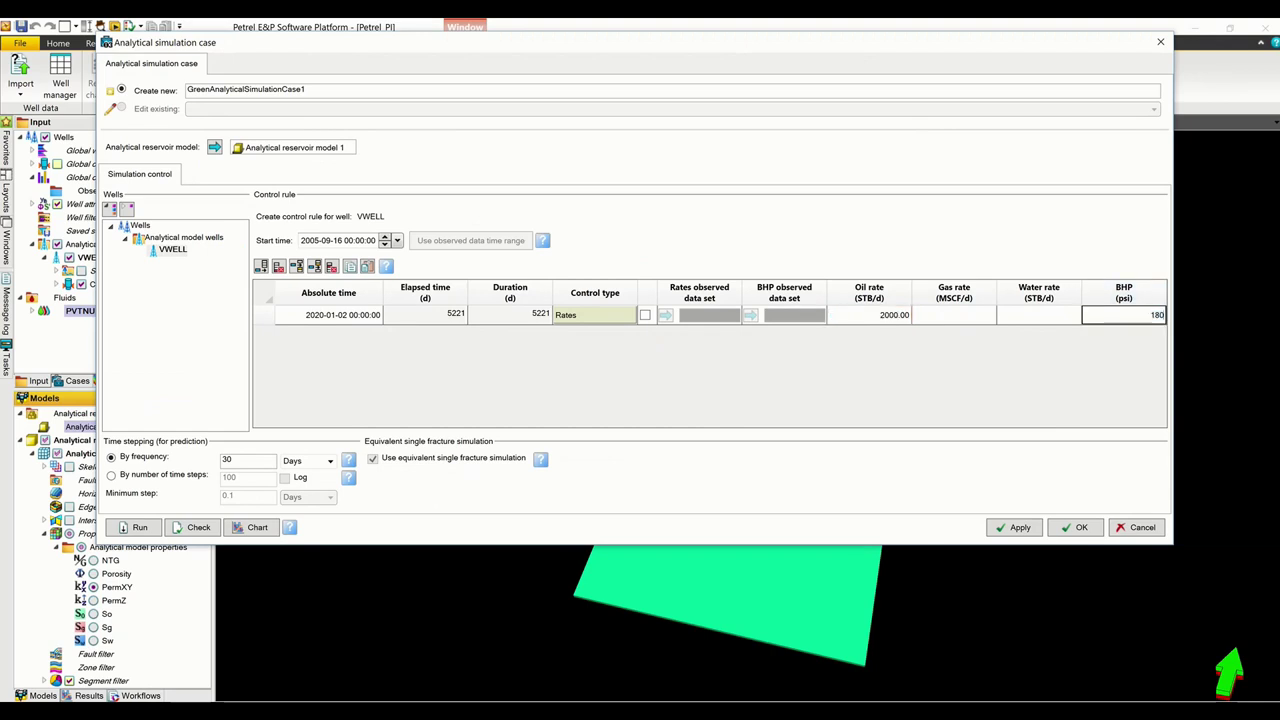
type("0")
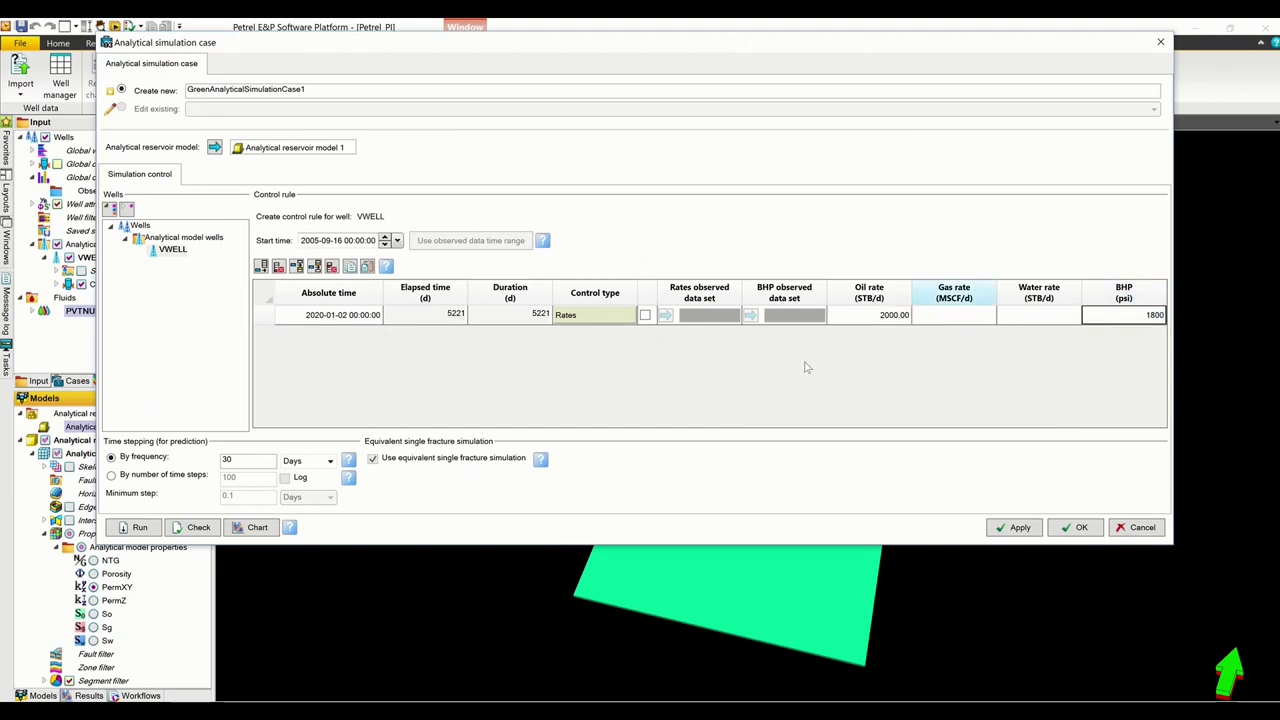
left_click(197, 528)
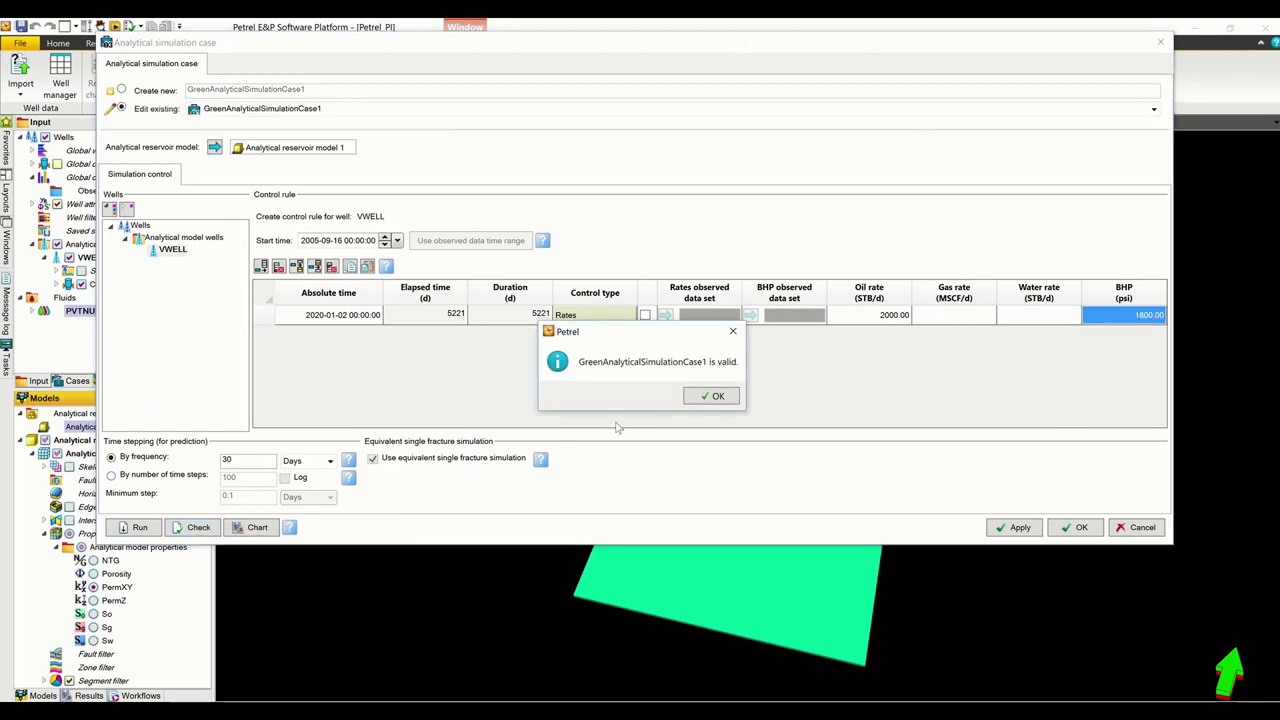
left_click(716, 397)
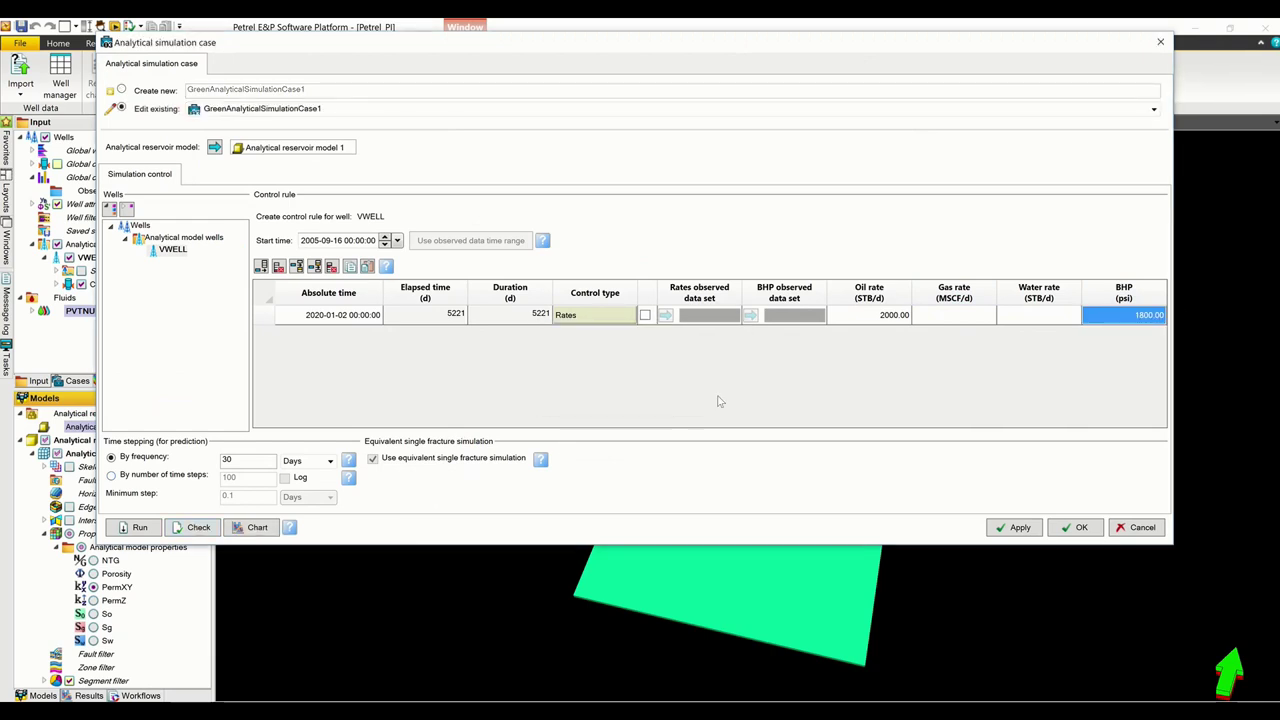
- Run GreenAnalyticalSimulationCase1 and close the dialog to view its pressure and oil rate charts
left_click(140, 528)
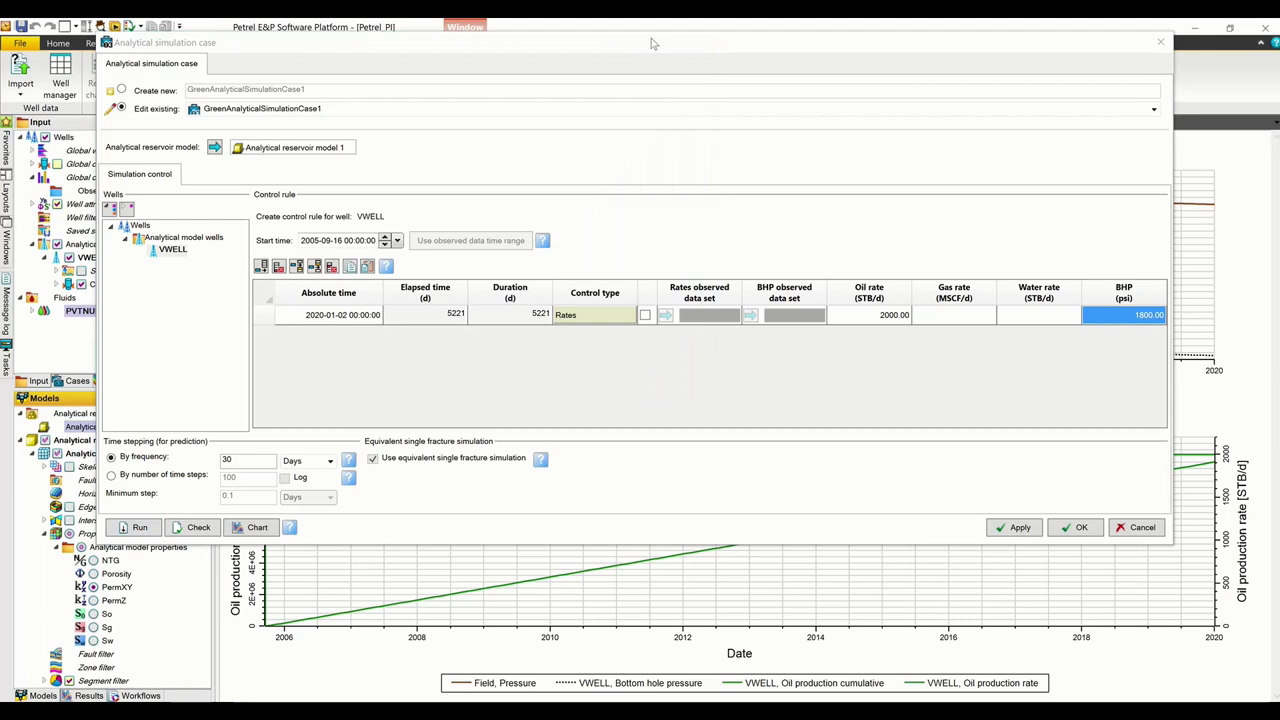
left_click_drag(651, 43, 649, 93)
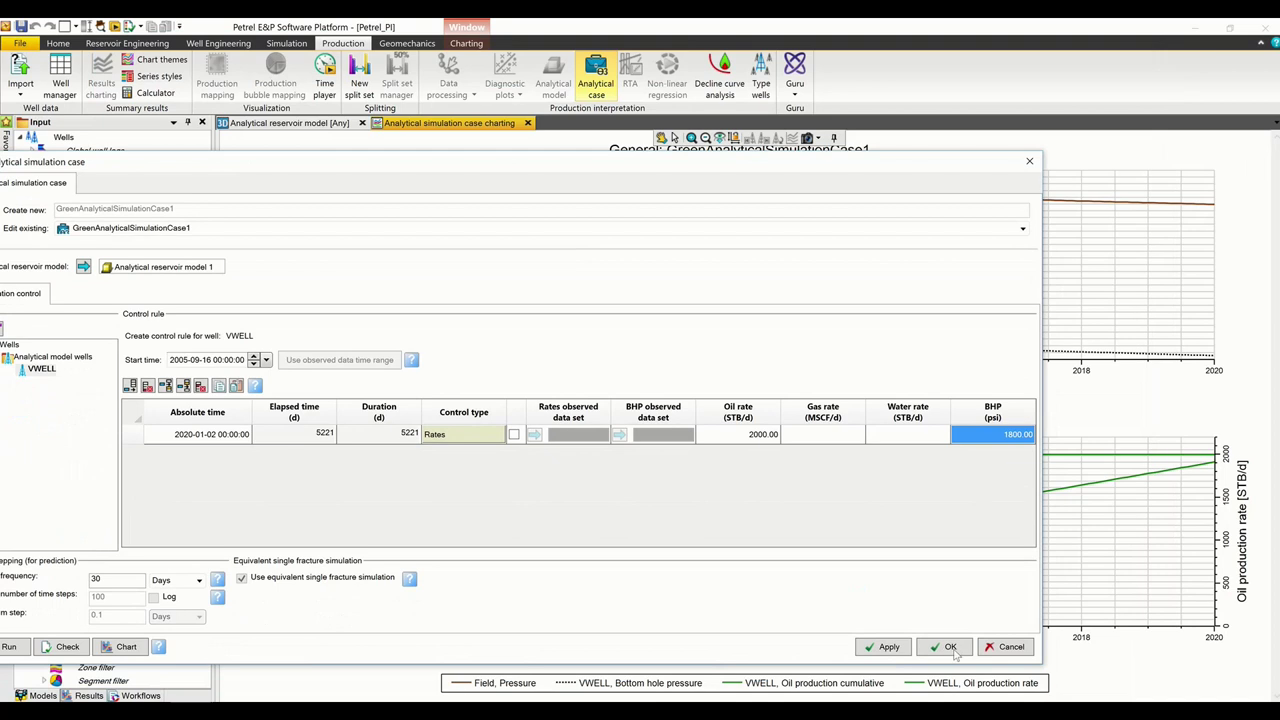
left_click(950, 647)
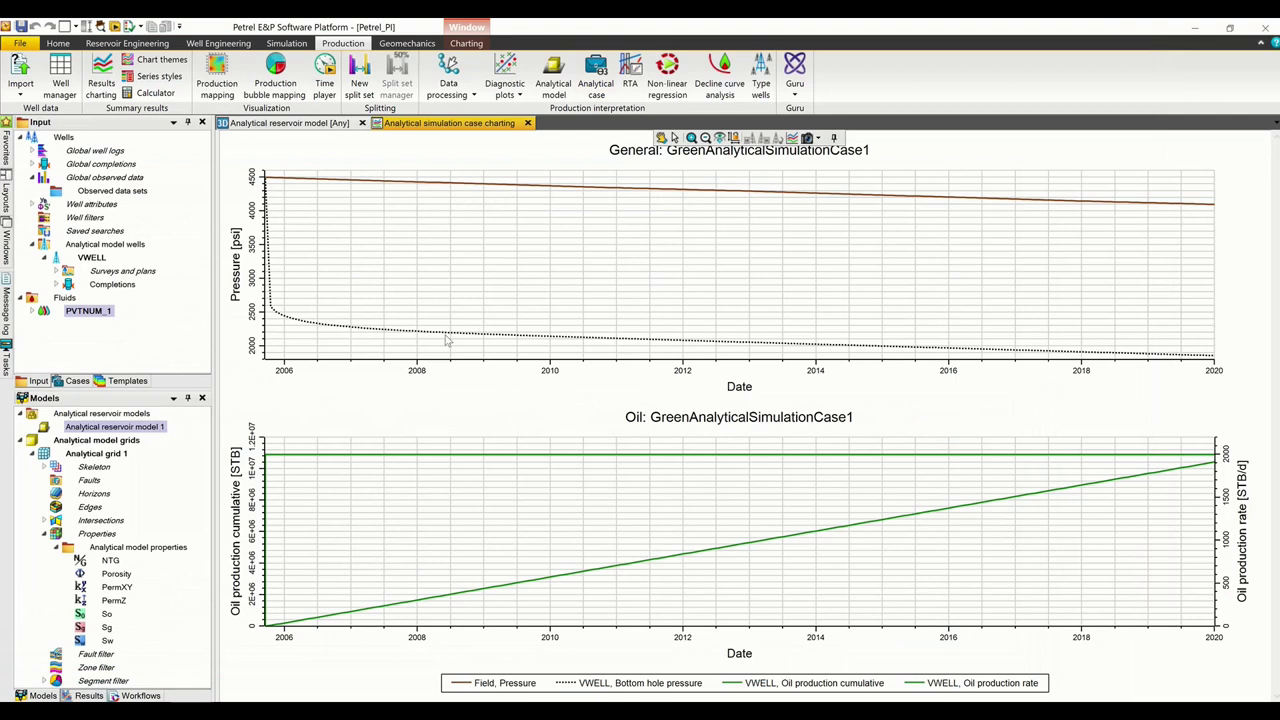
mouse_move(447, 340)
mouse_move(535, 462)
mouse_move(670, 561)
left_click(103, 180)
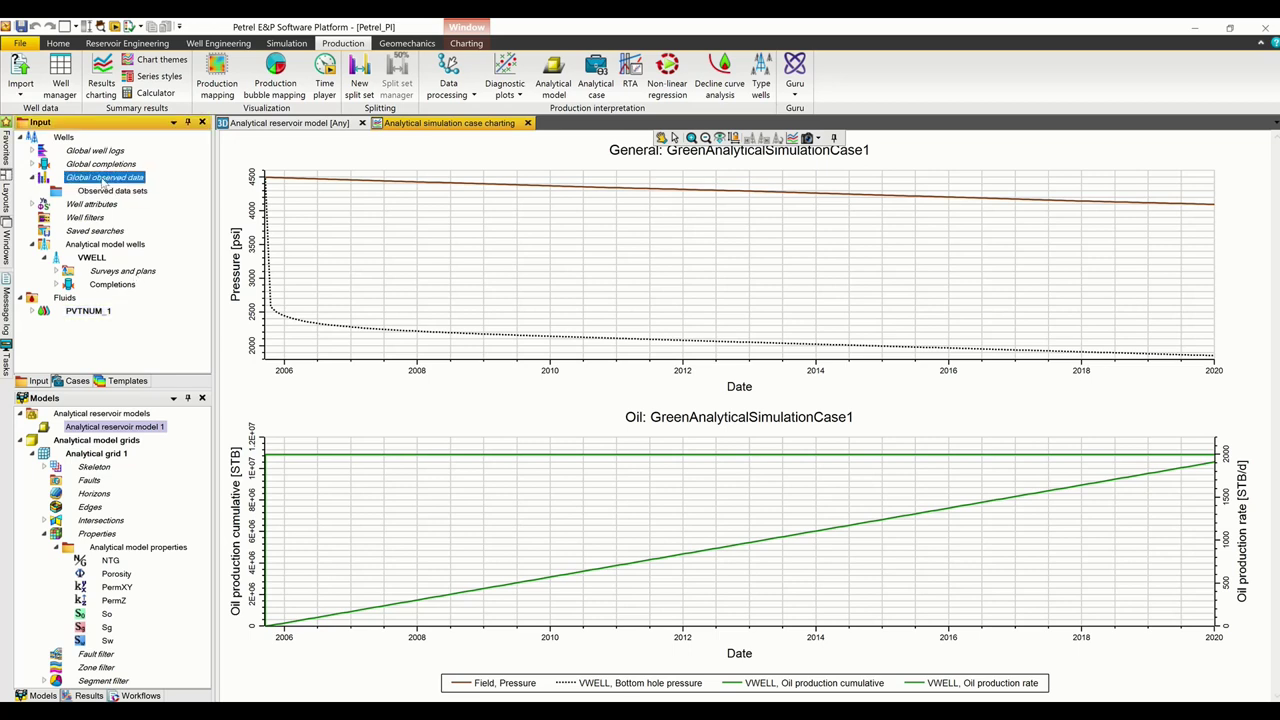
- Import MultiPhaseRatesBHP as observed data, assigning its Tut5 flow to VWELL
right_click(103, 182)
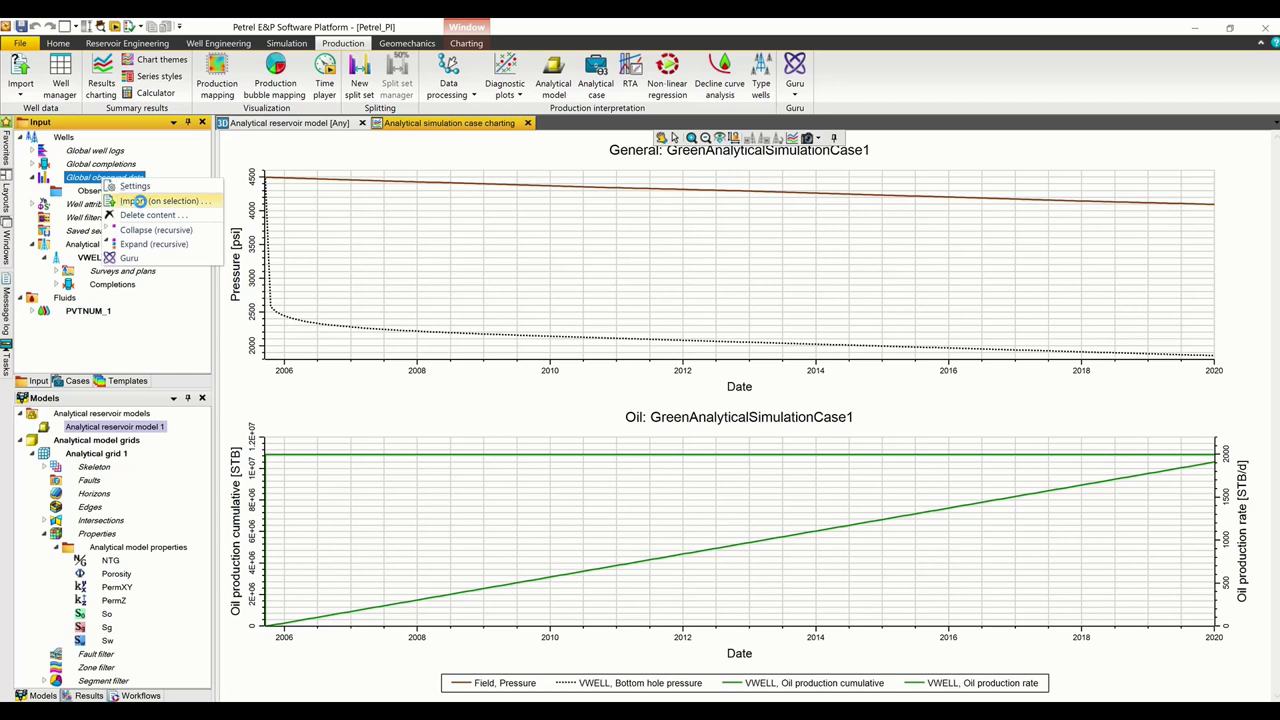
left_click(142, 202)
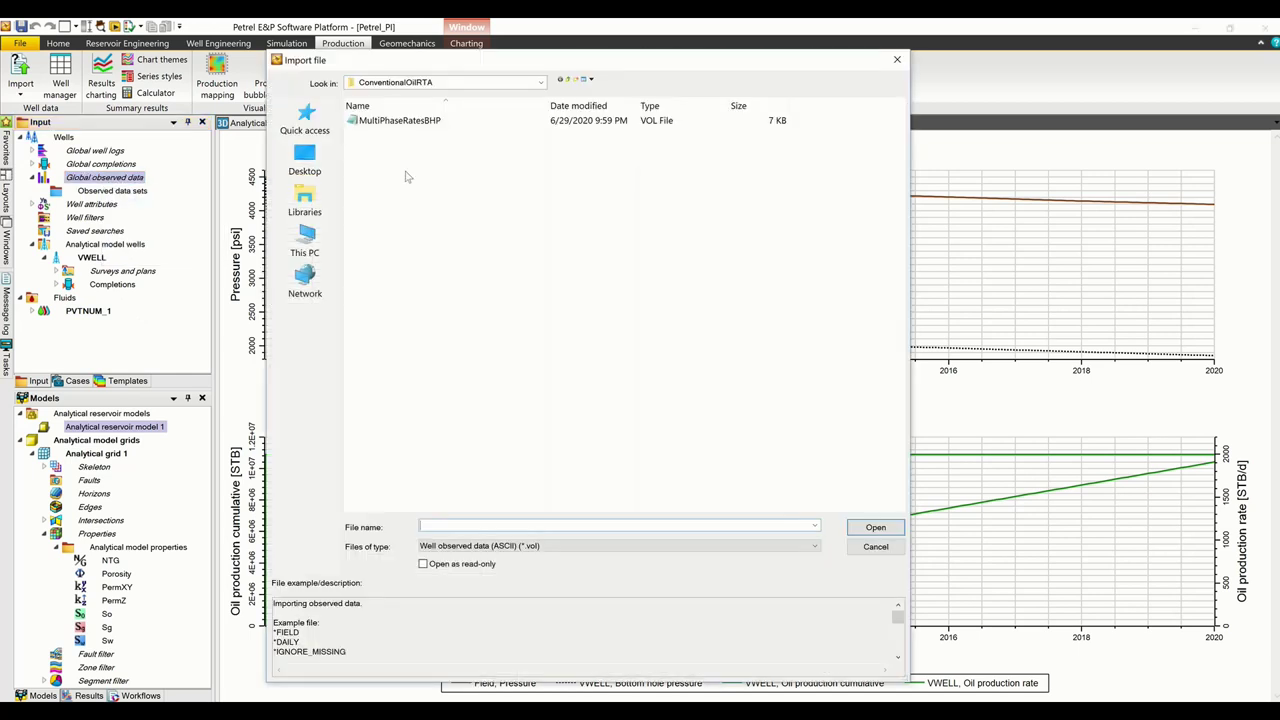
left_click(423, 124)
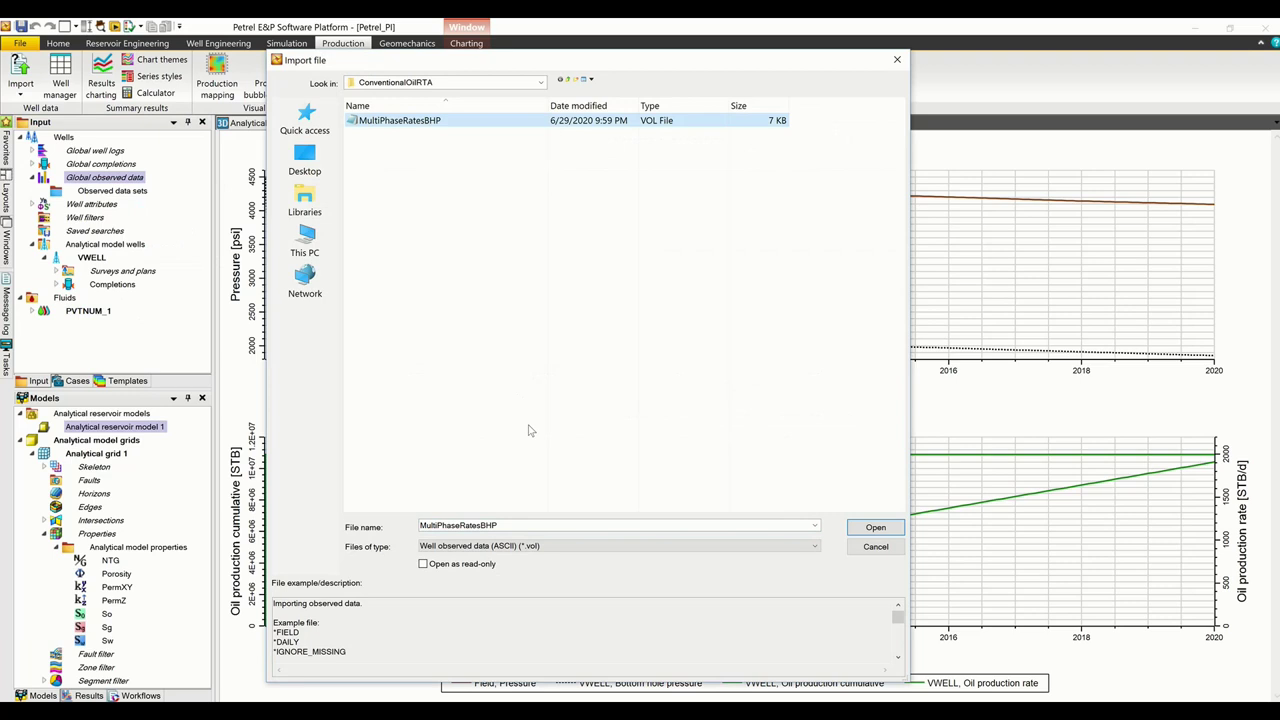
left_click(875, 527)
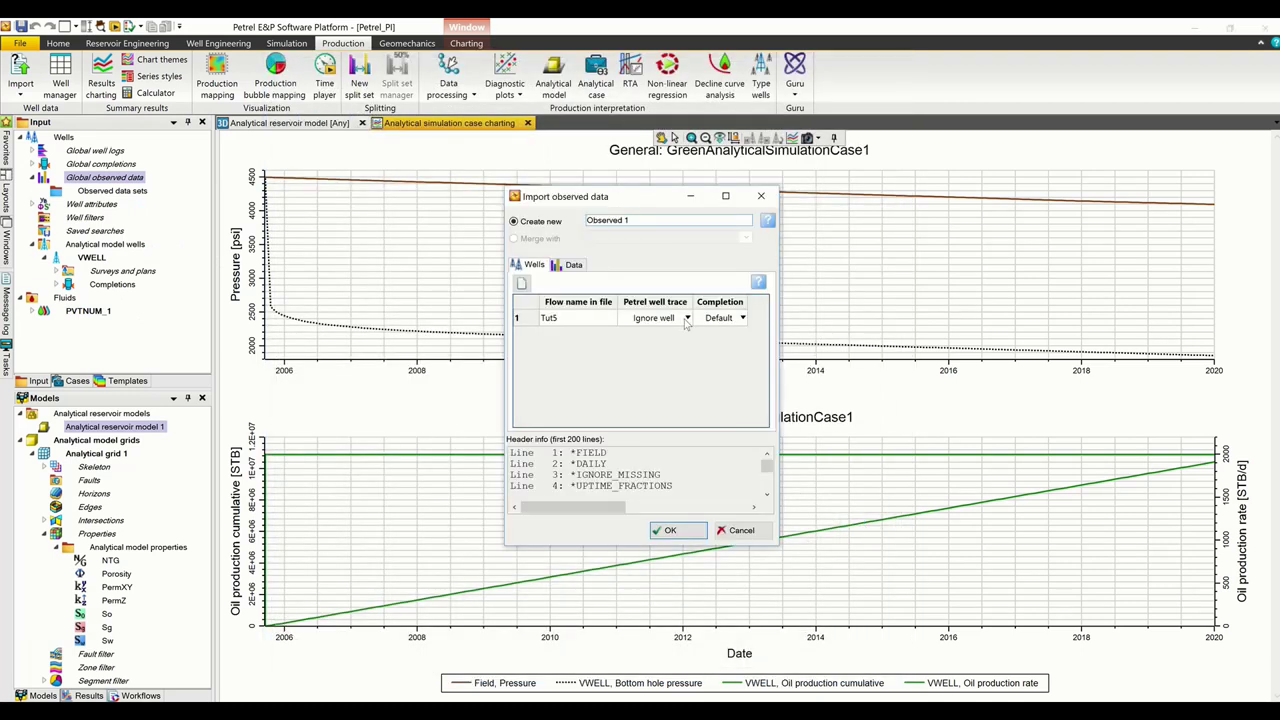
left_click(687, 318)
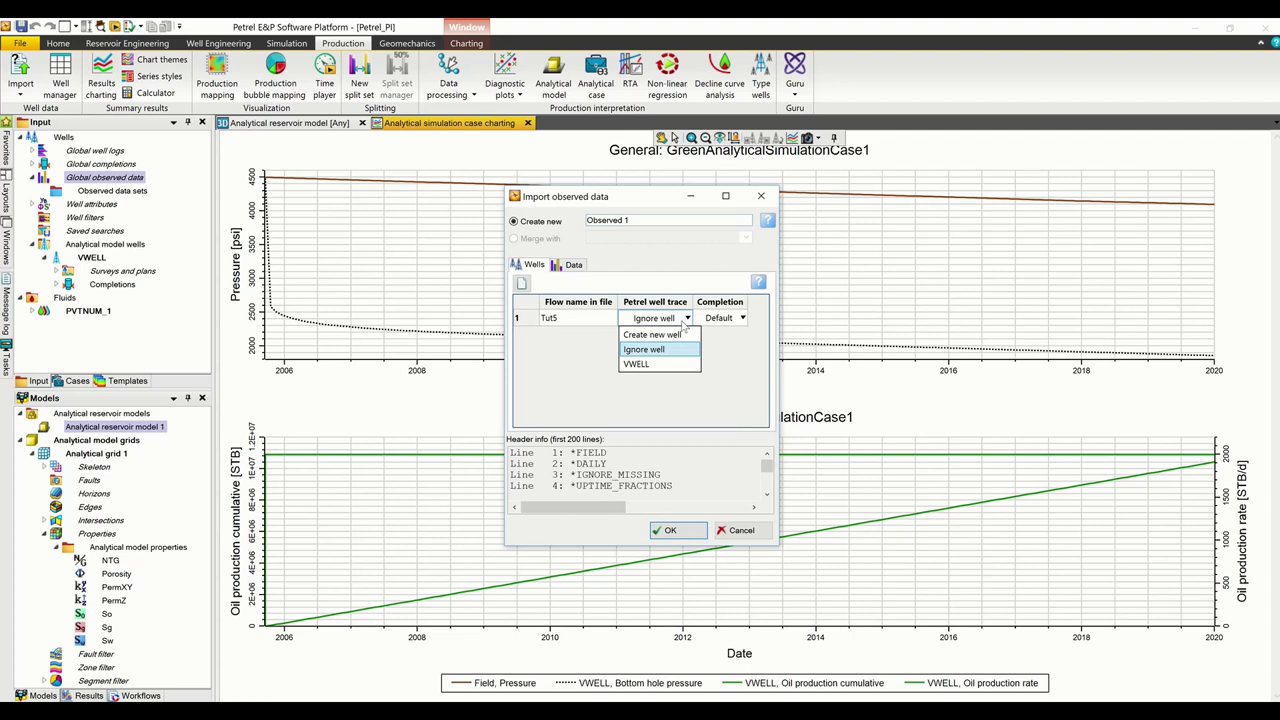
left_click(647, 366)
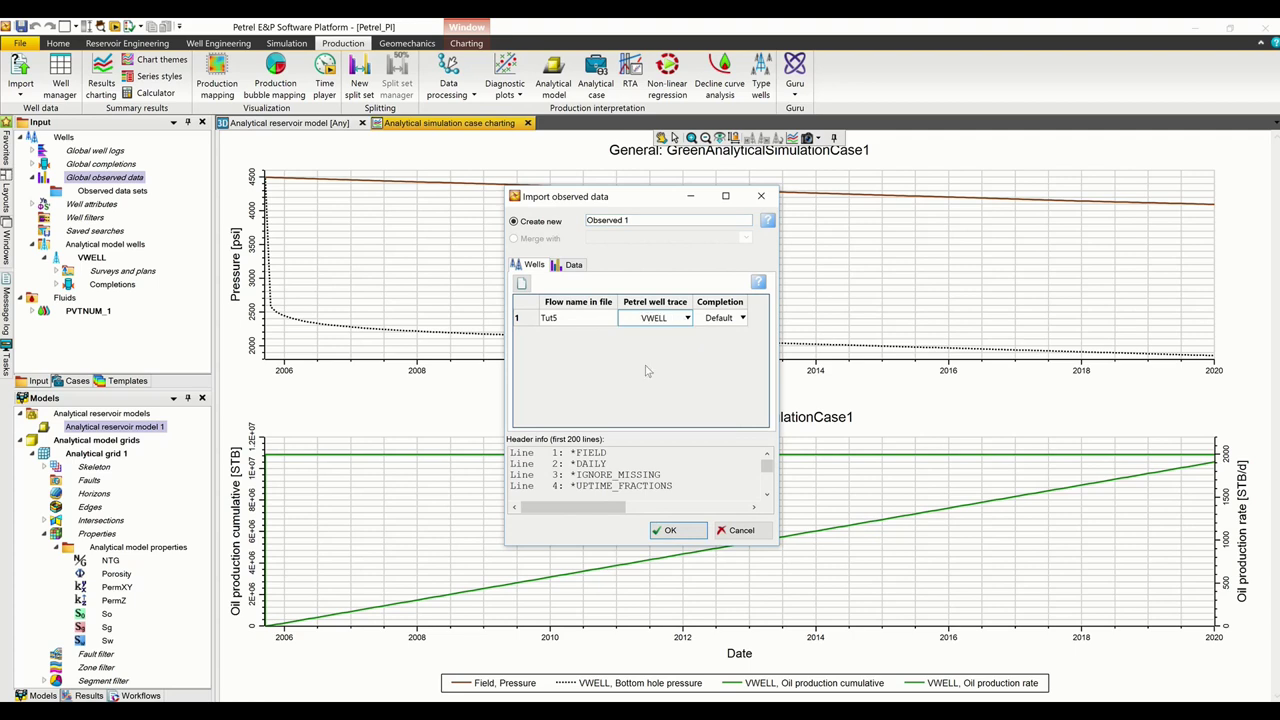
left_click(573, 266)
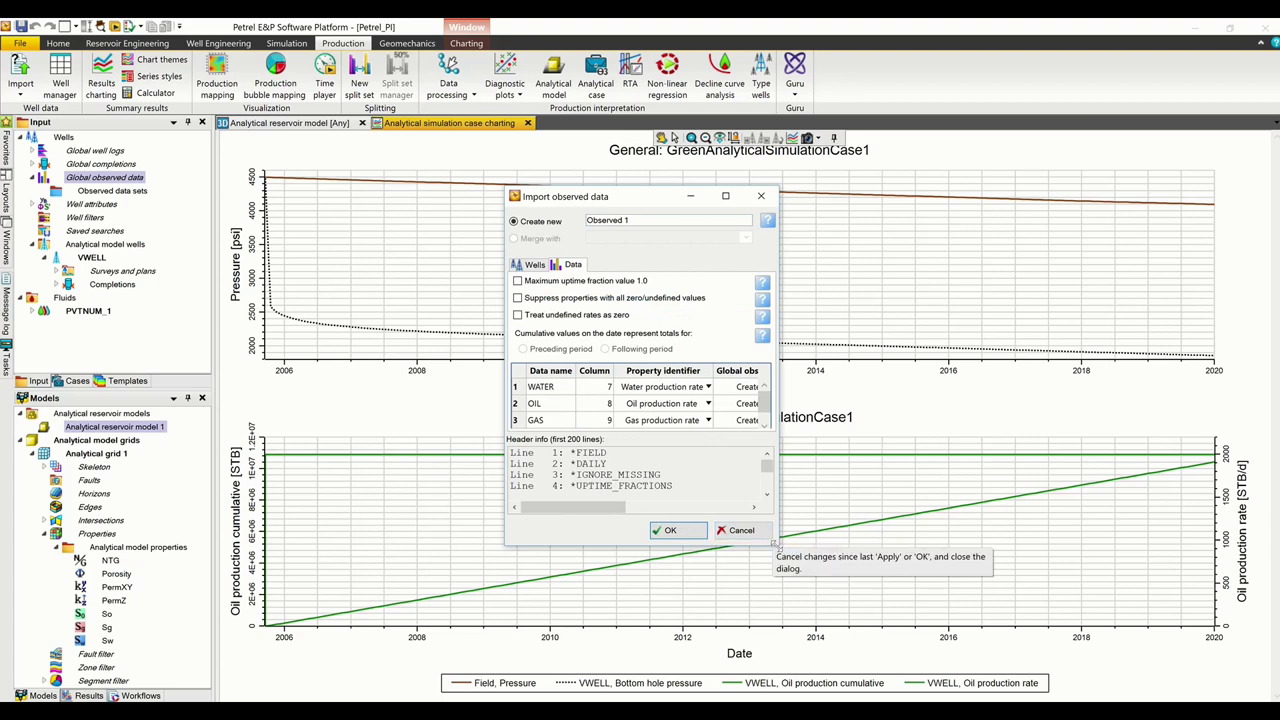
left_click_drag(777, 545, 862, 672)
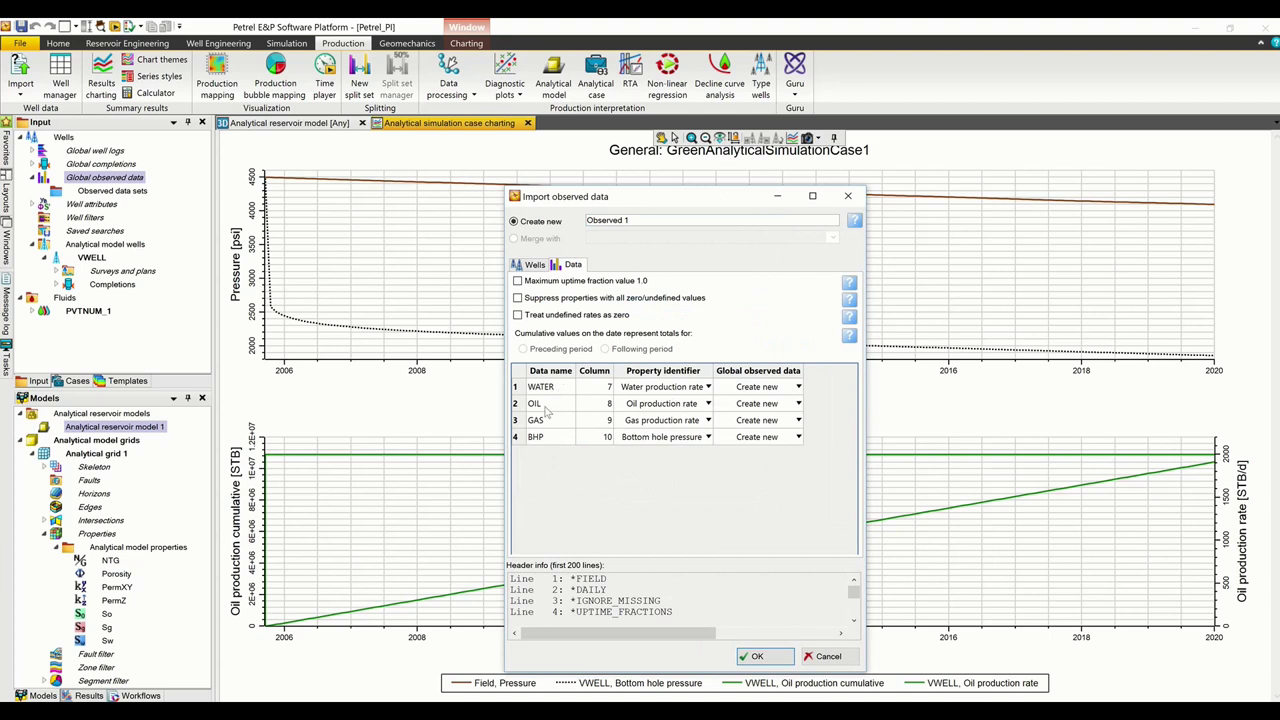
left_click(759, 656)
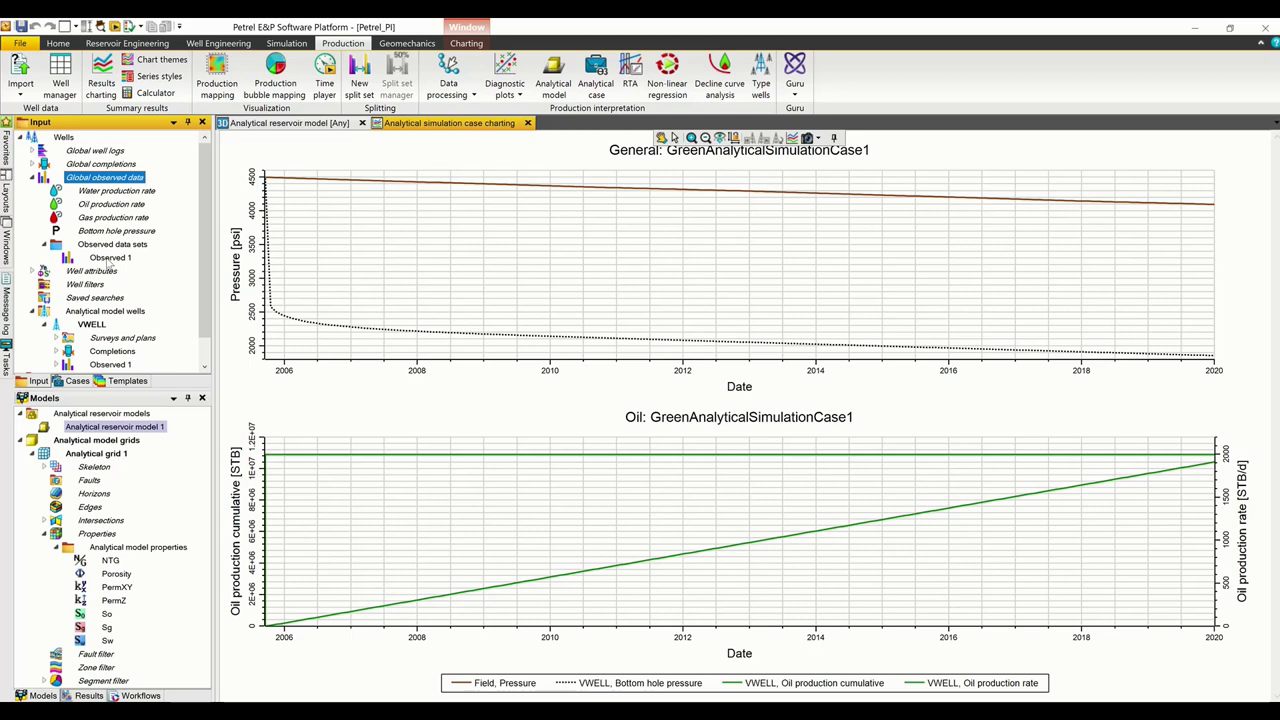
left_click(108, 260)
right_click(108, 262)
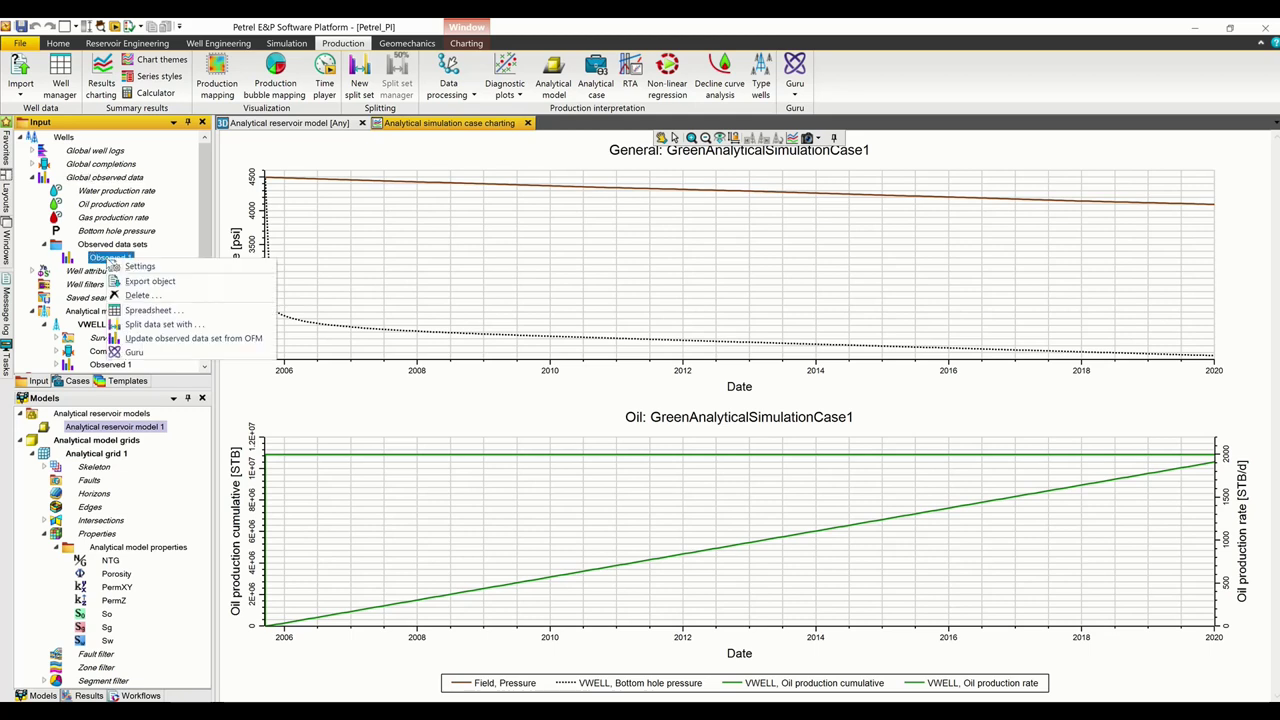
left_click(167, 314)
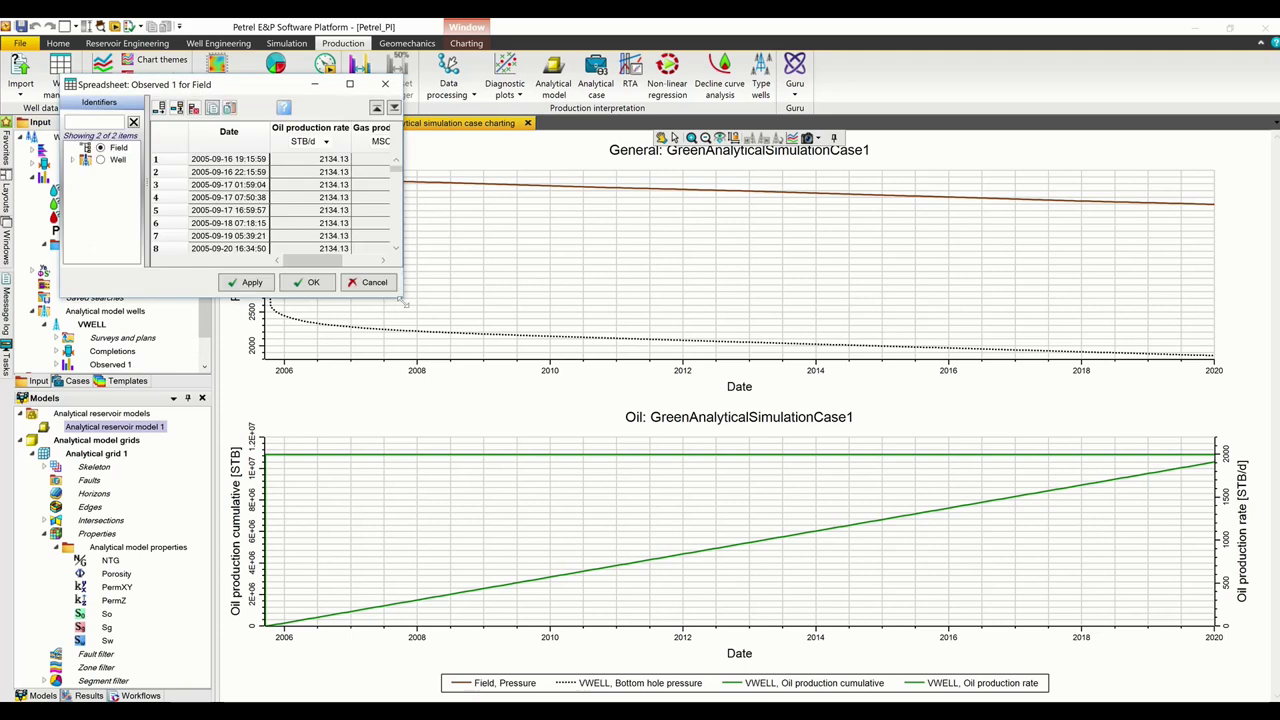
left_click_drag(400, 300, 594, 592)
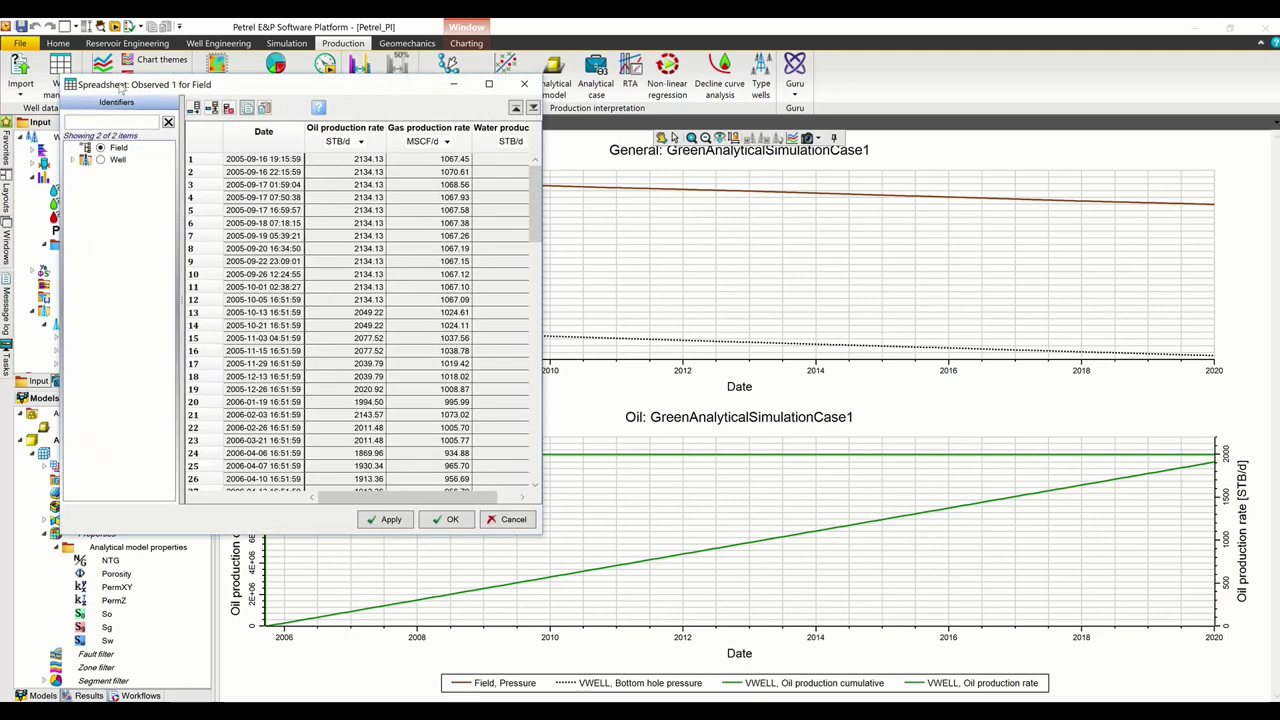
left_click(72, 160)
left_click(116, 172)
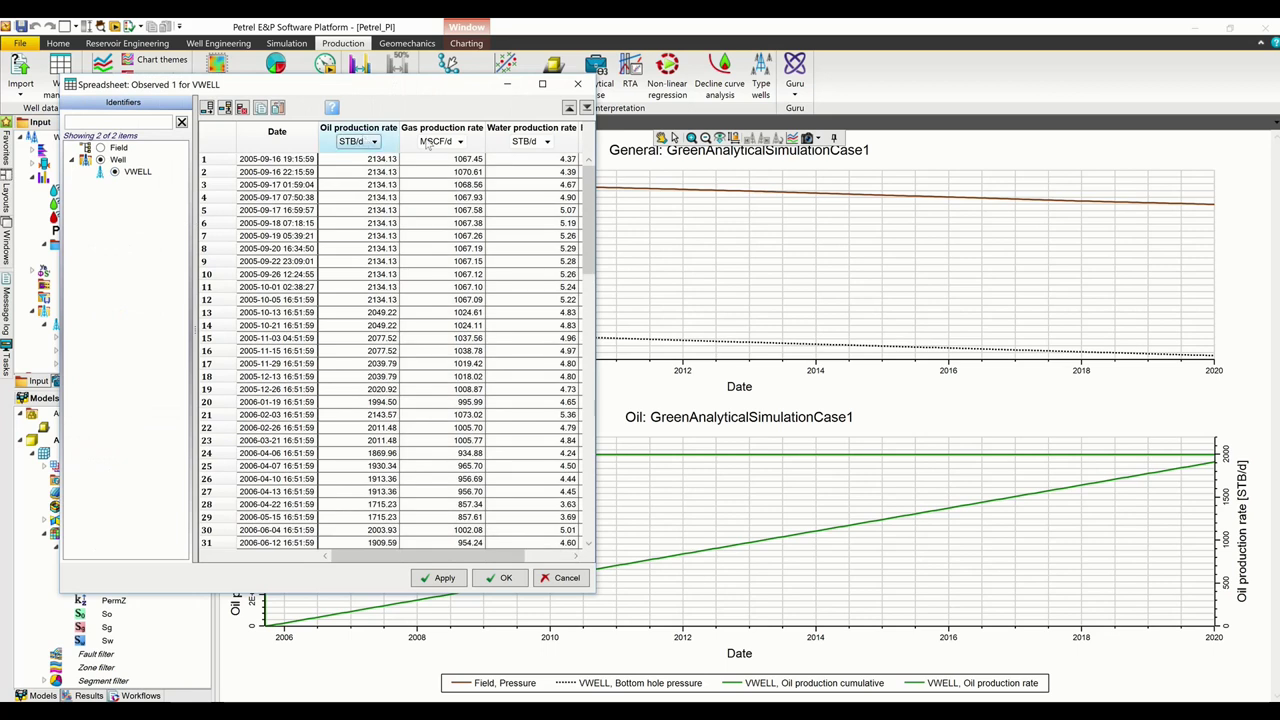
left_click_drag(596, 330, 750, 363)
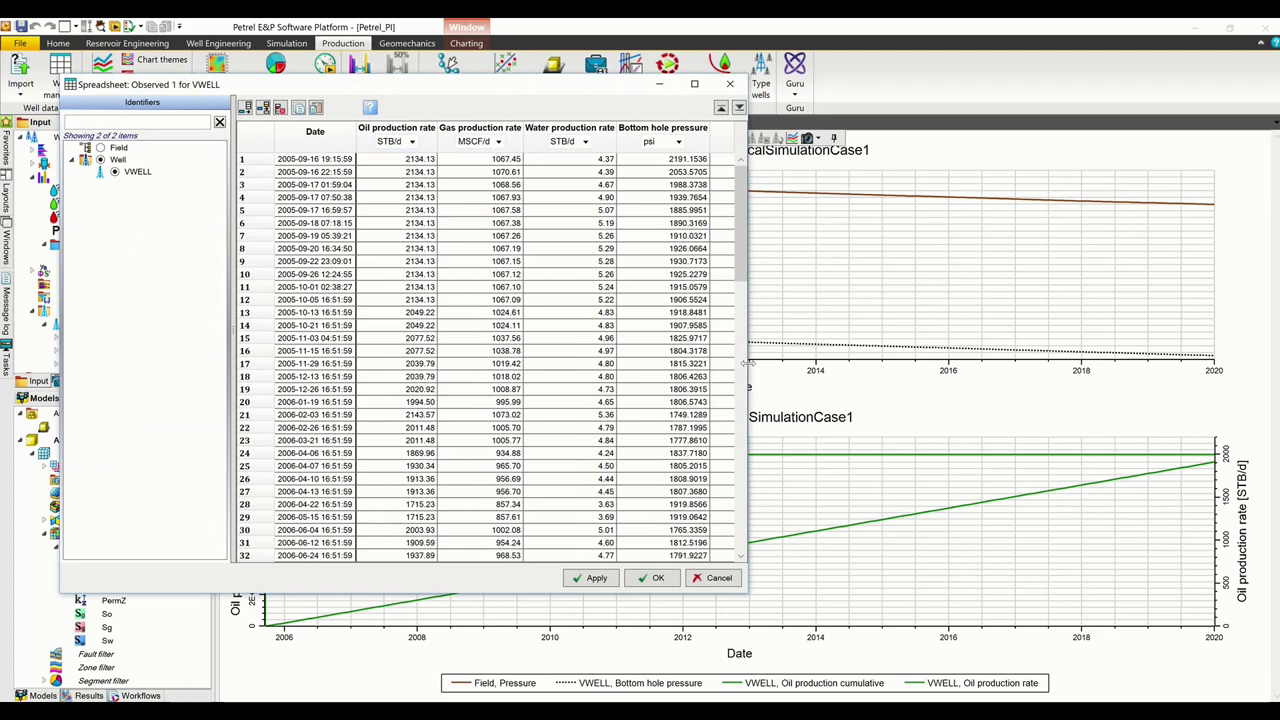
left_click(658, 579)
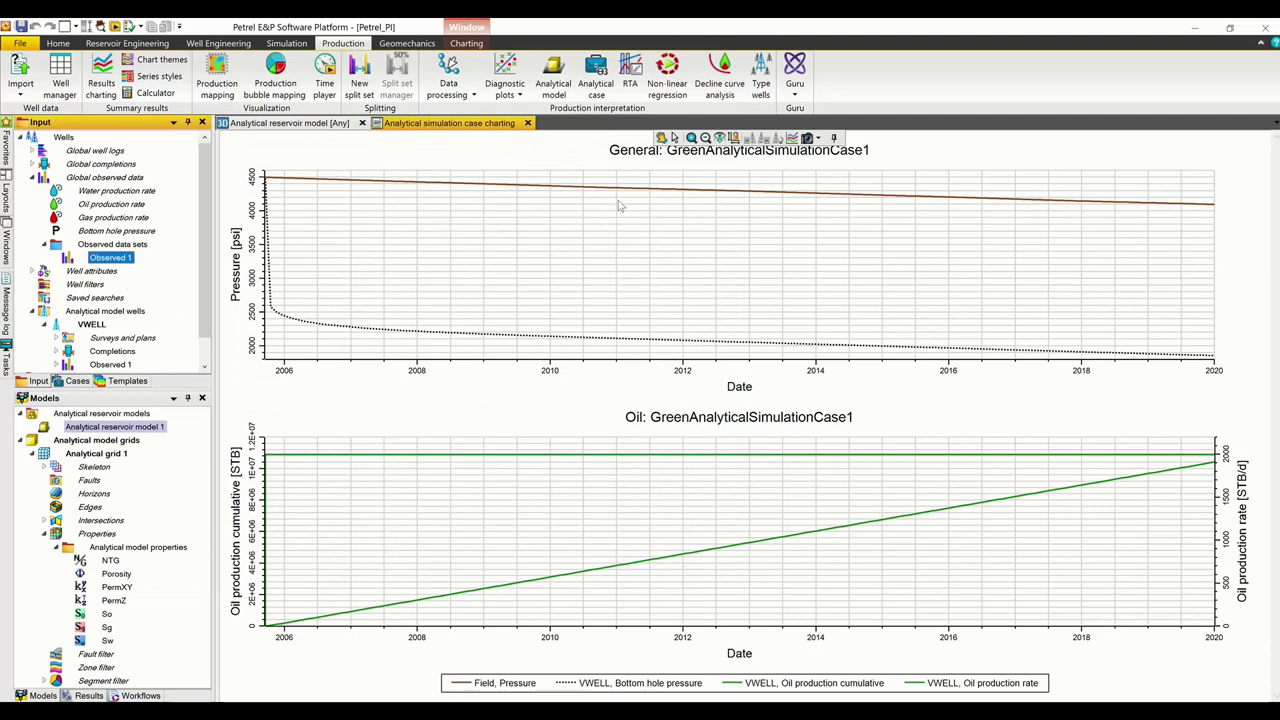
left_click(44, 245)
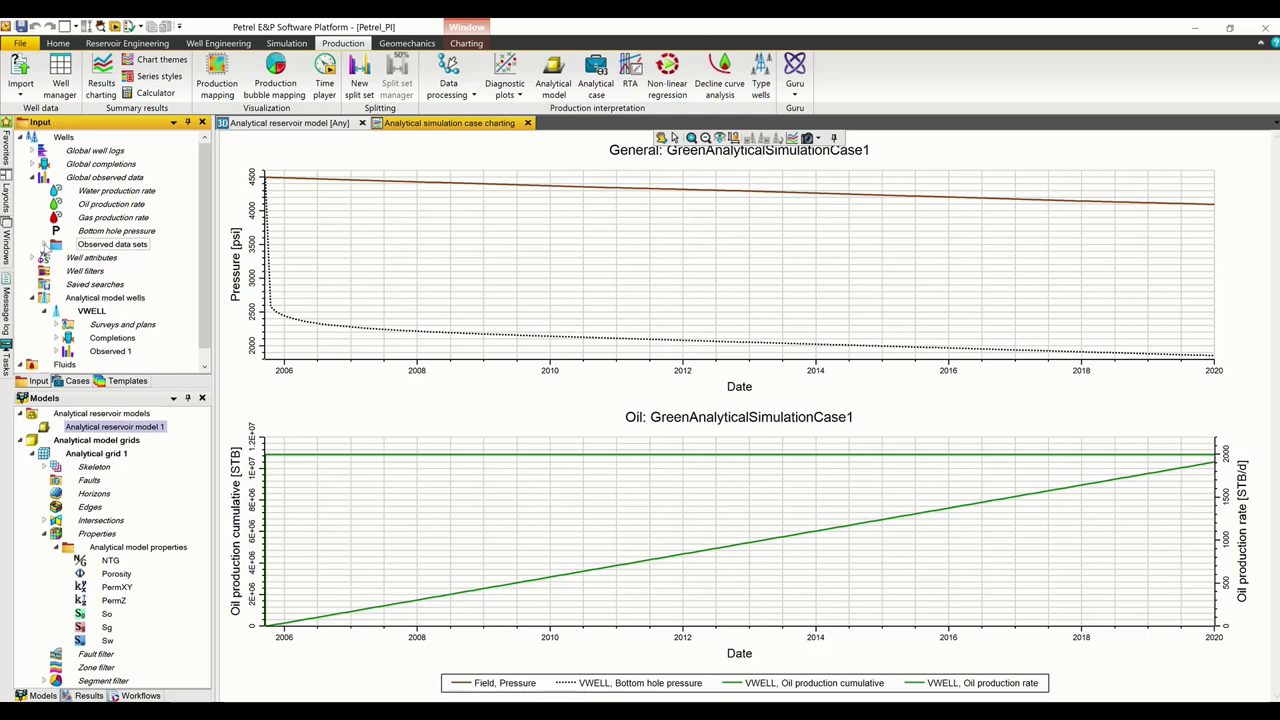
- Create a new analytical case named BrownAnalyticalSimulationCase2
left_click(598, 76)
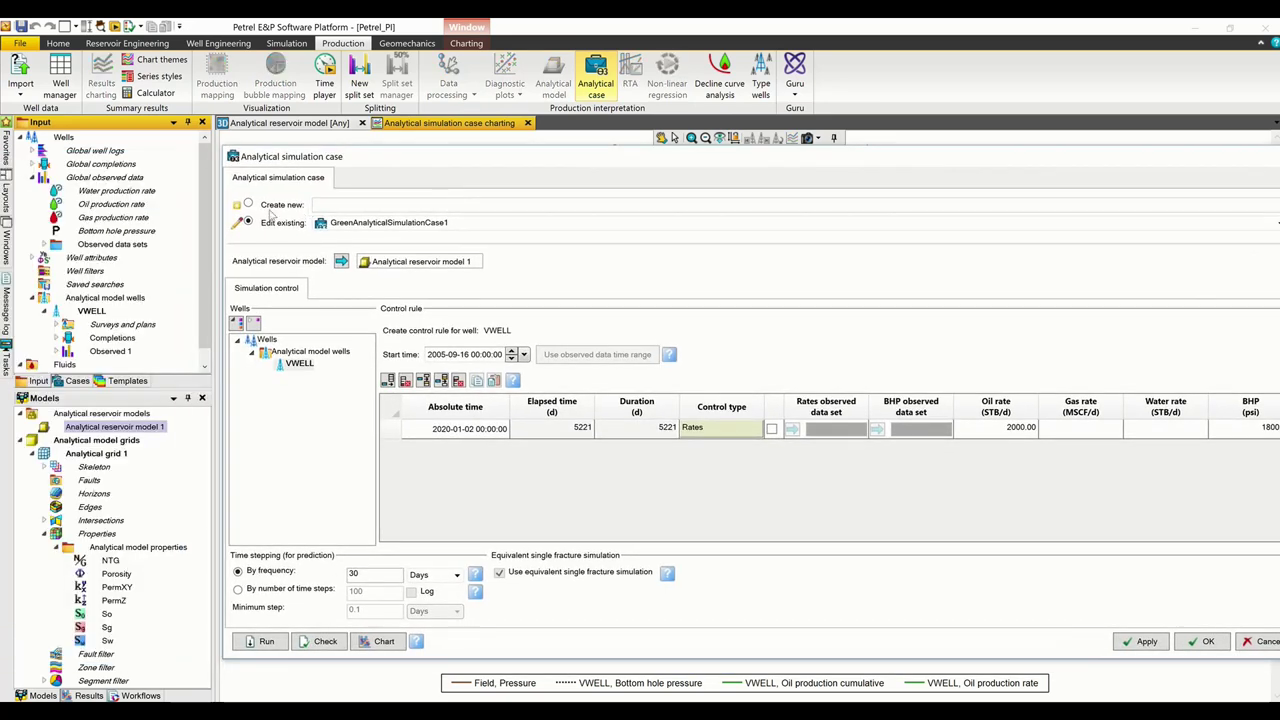
left_click(327, 205)
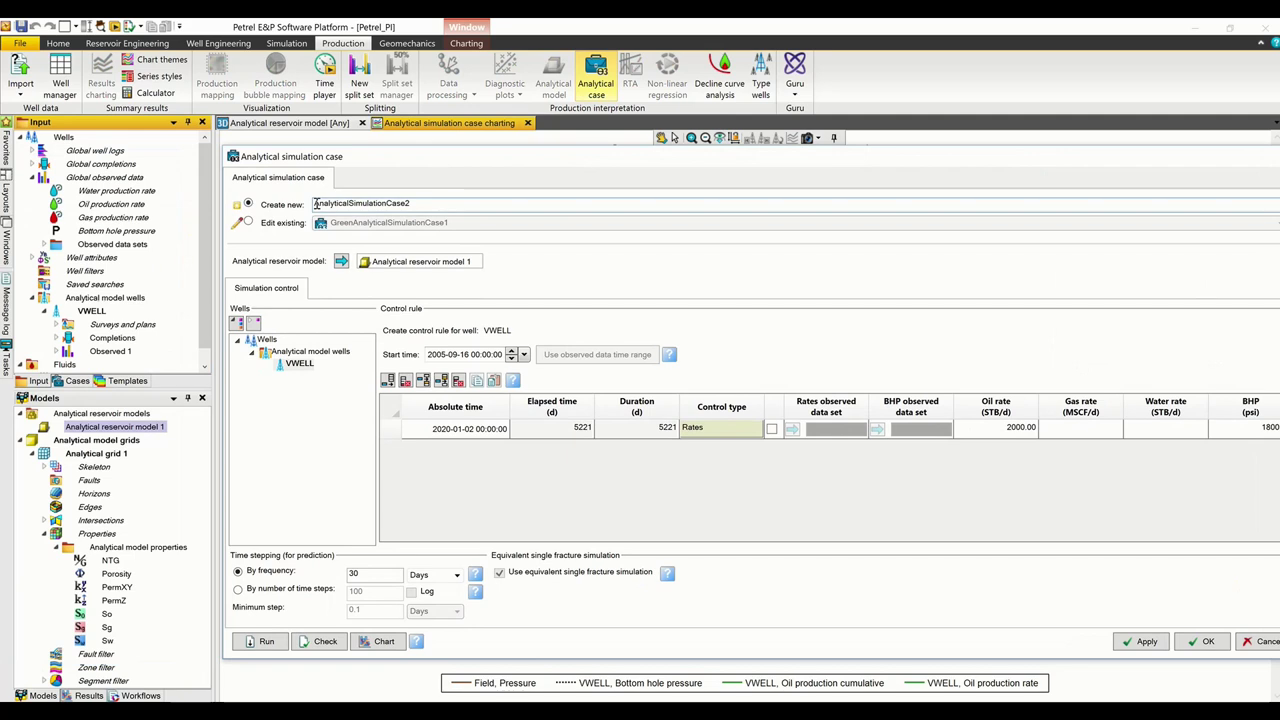
left_click(316, 203)
type("Brown")
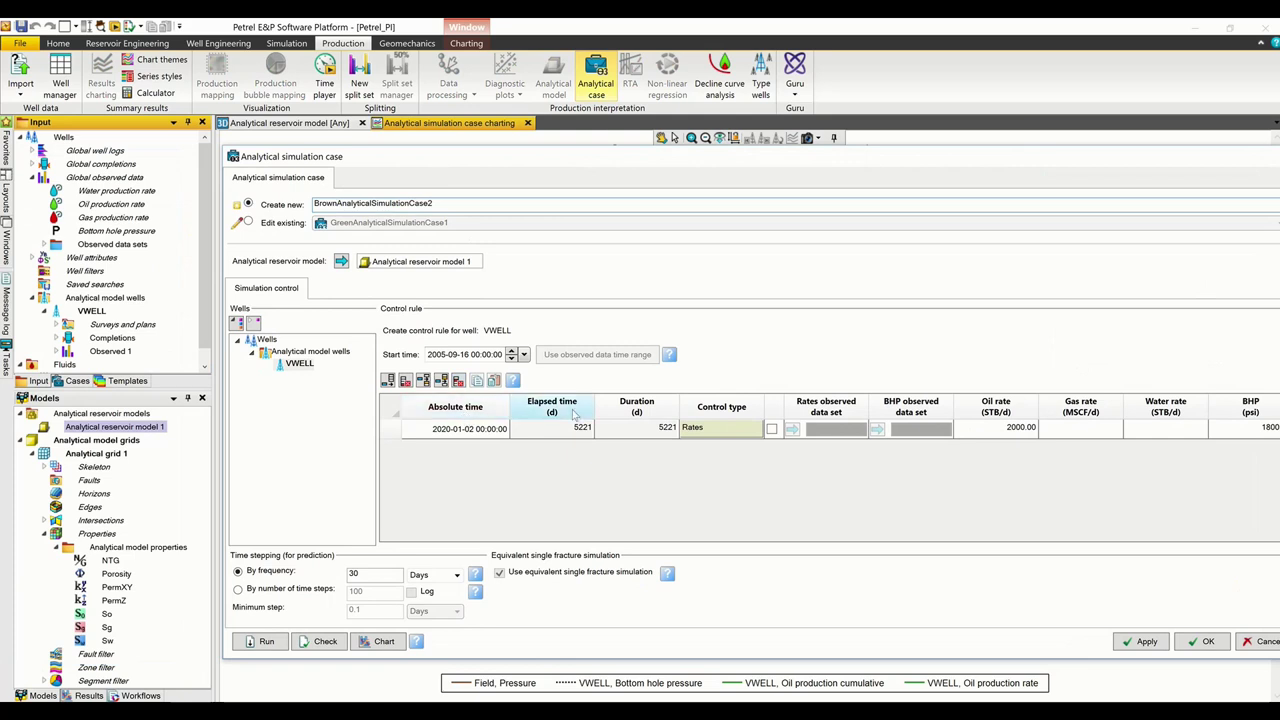
- Drive the case with Observed 1 rates and BHP over 2005-09-16 to 2009-04-30
left_click(771, 429)
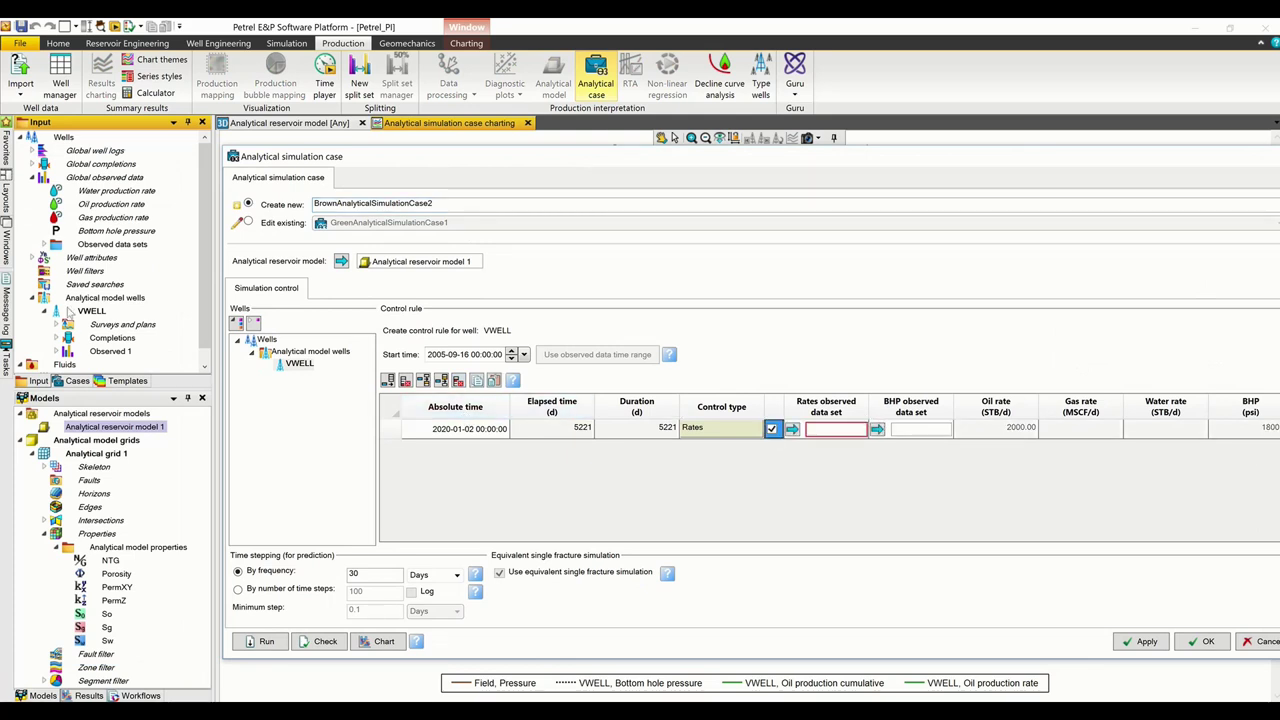
left_click(44, 248)
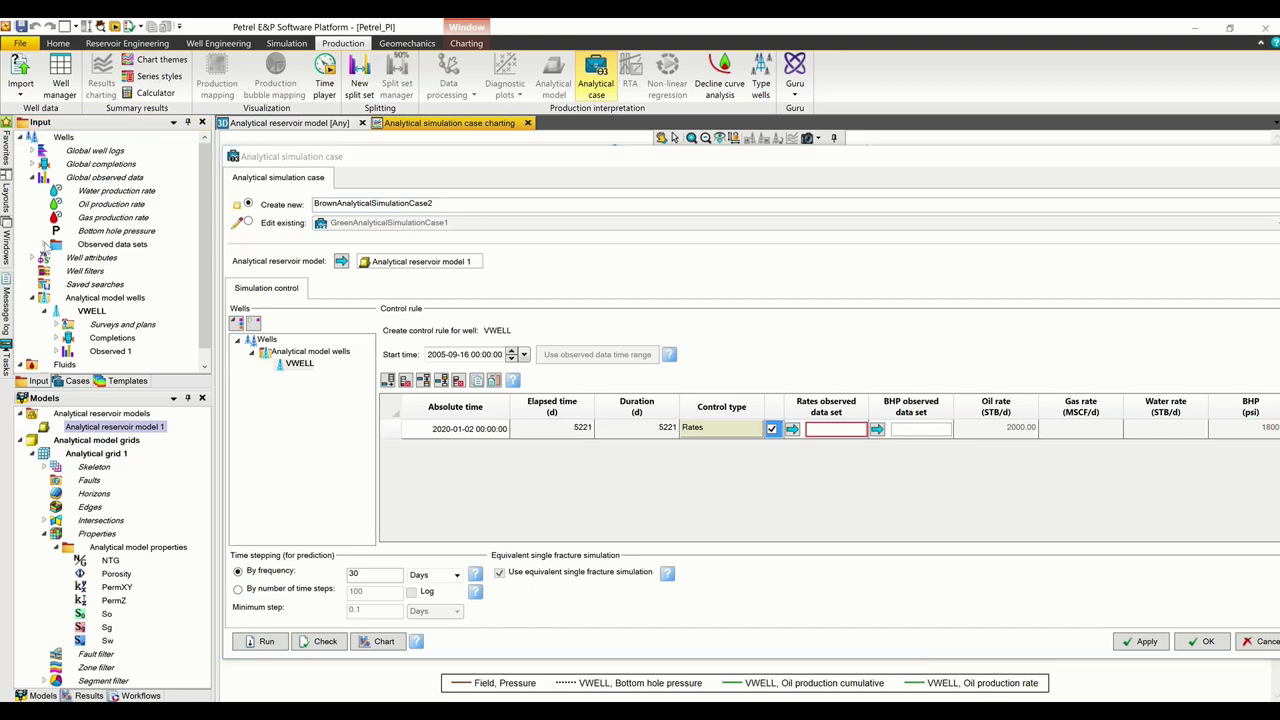
left_click(44, 247)
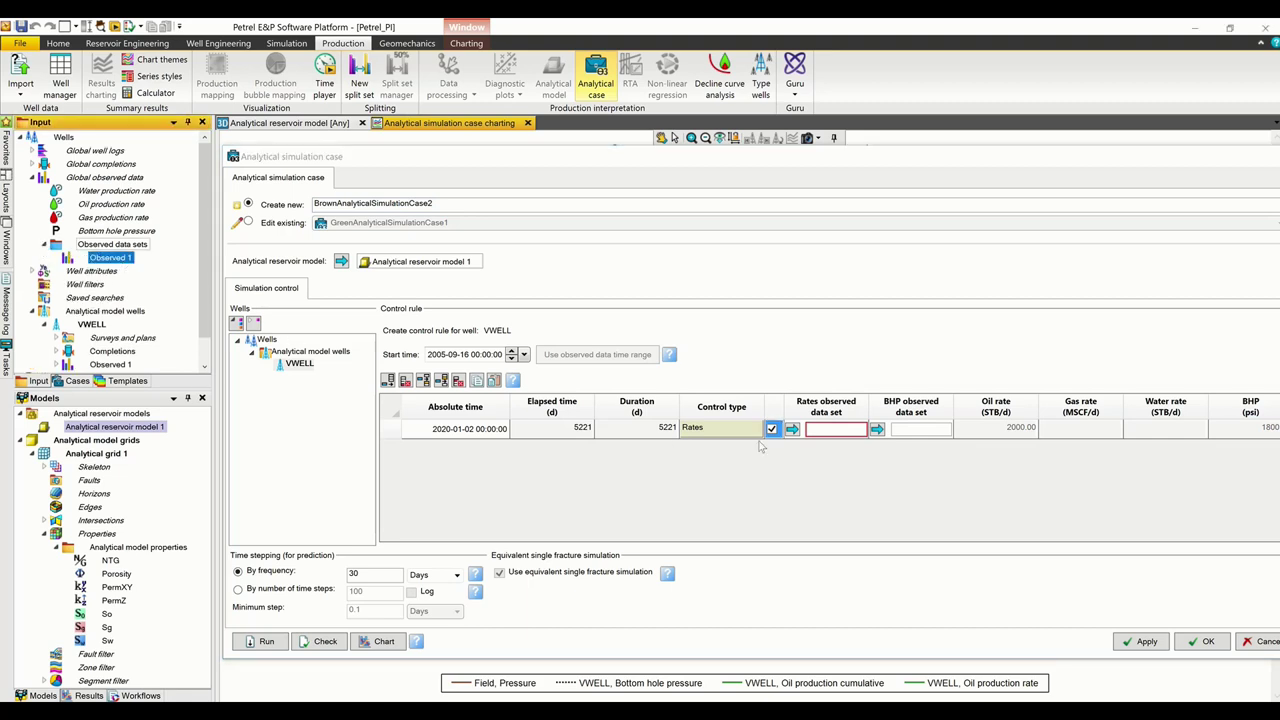
left_click(792, 429)
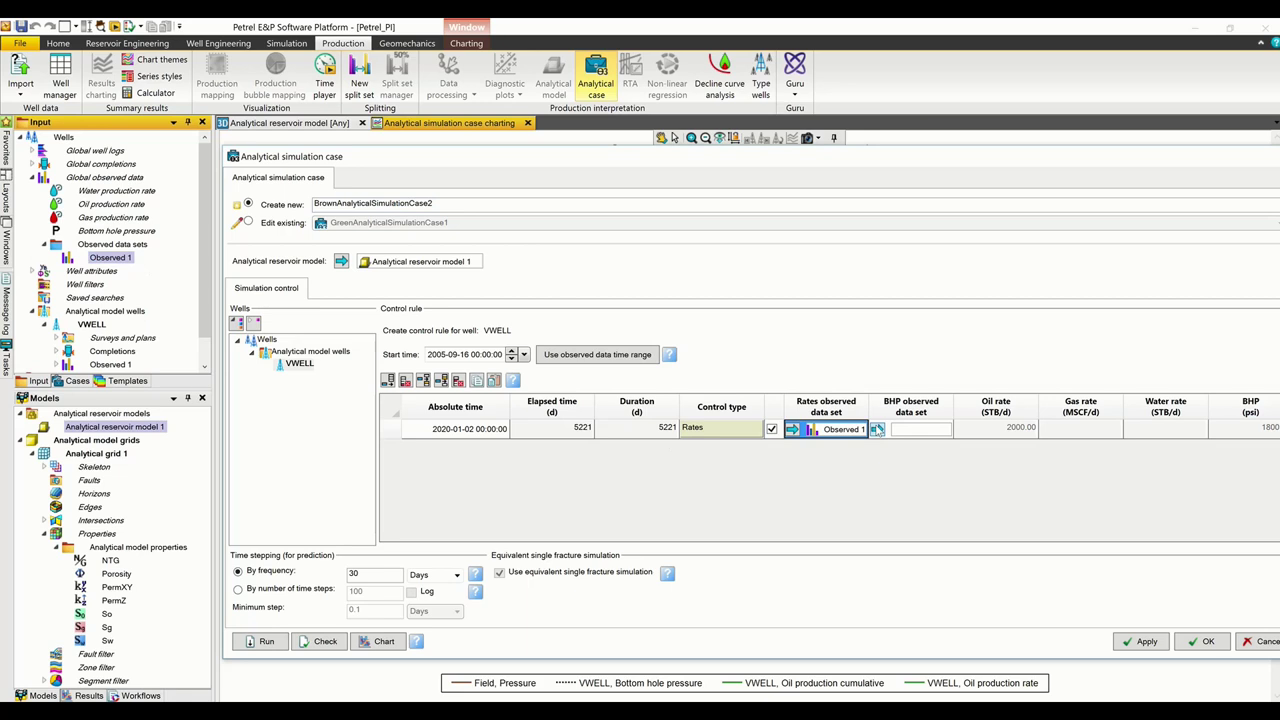
left_click(877, 429)
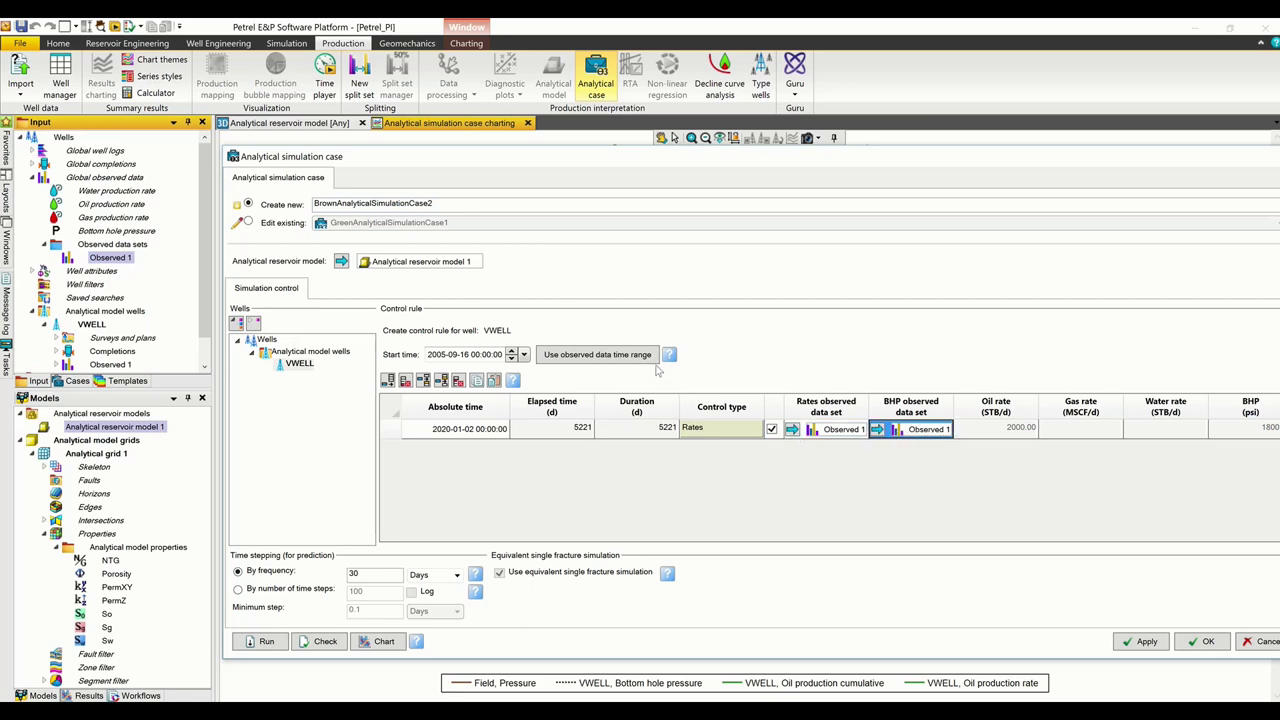
left_click_drag(592, 157, 533, 116)
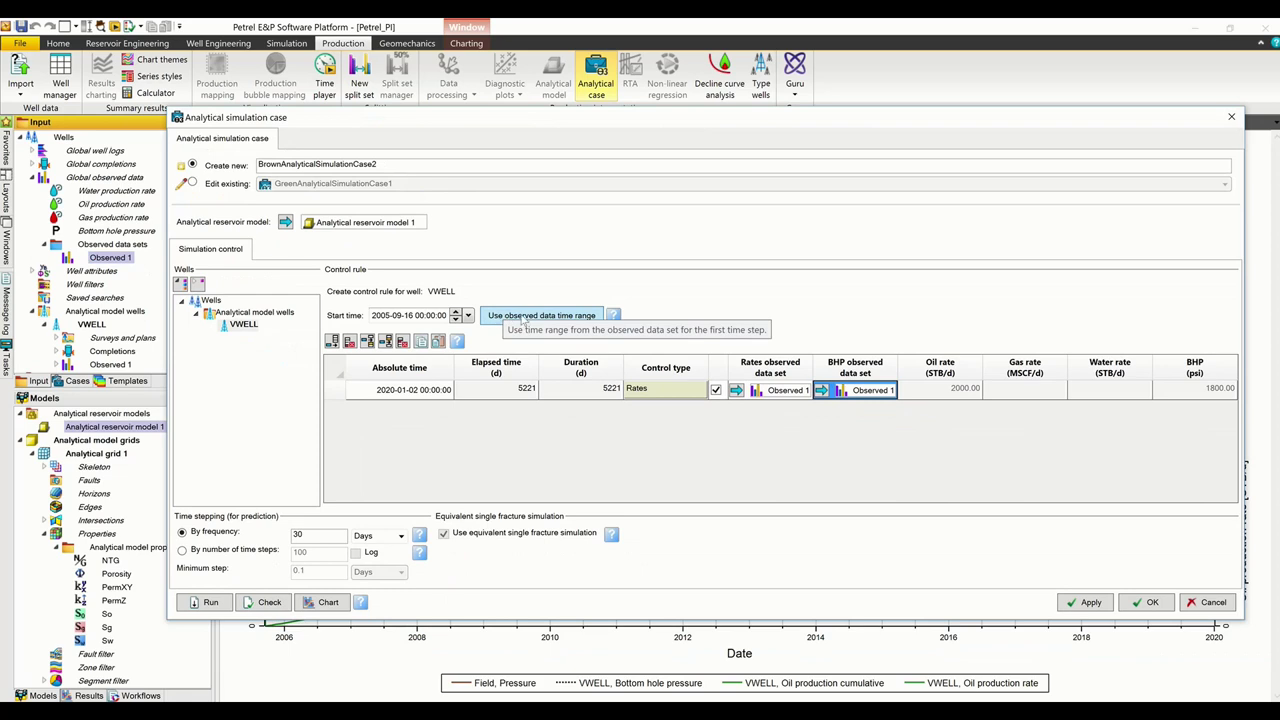
left_click(523, 318)
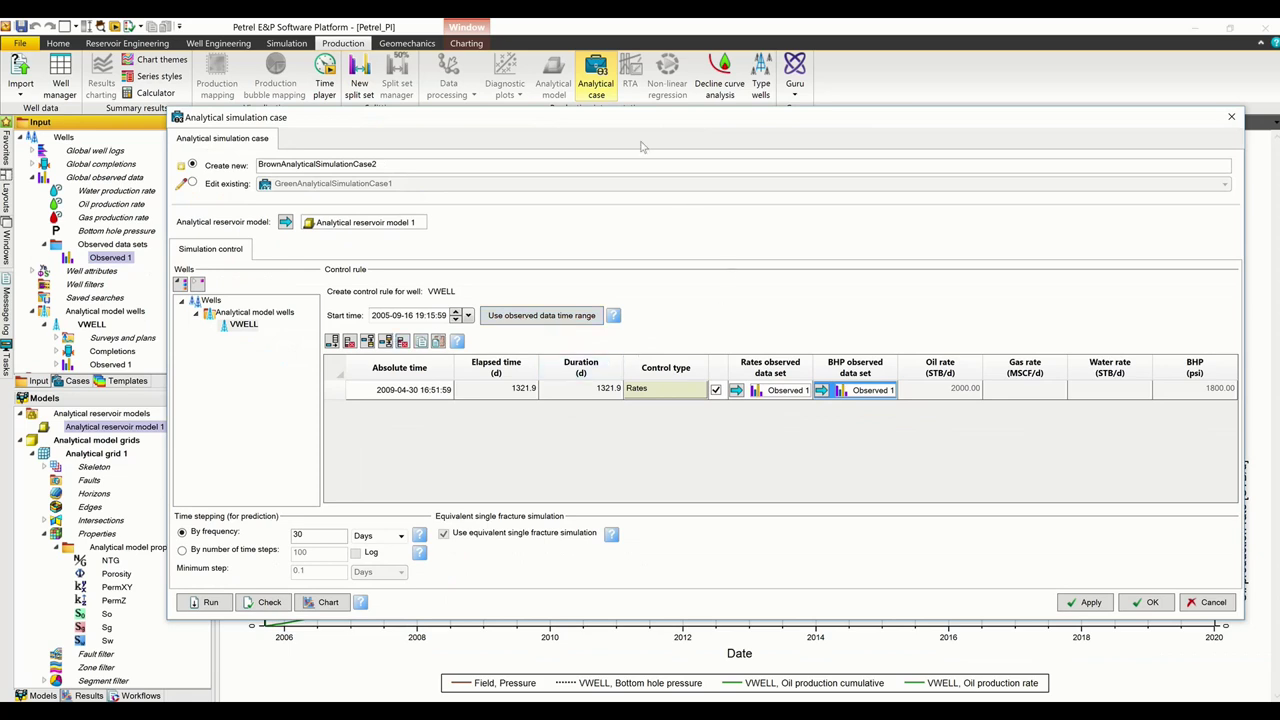
left_click_drag(620, 120, 595, 96)
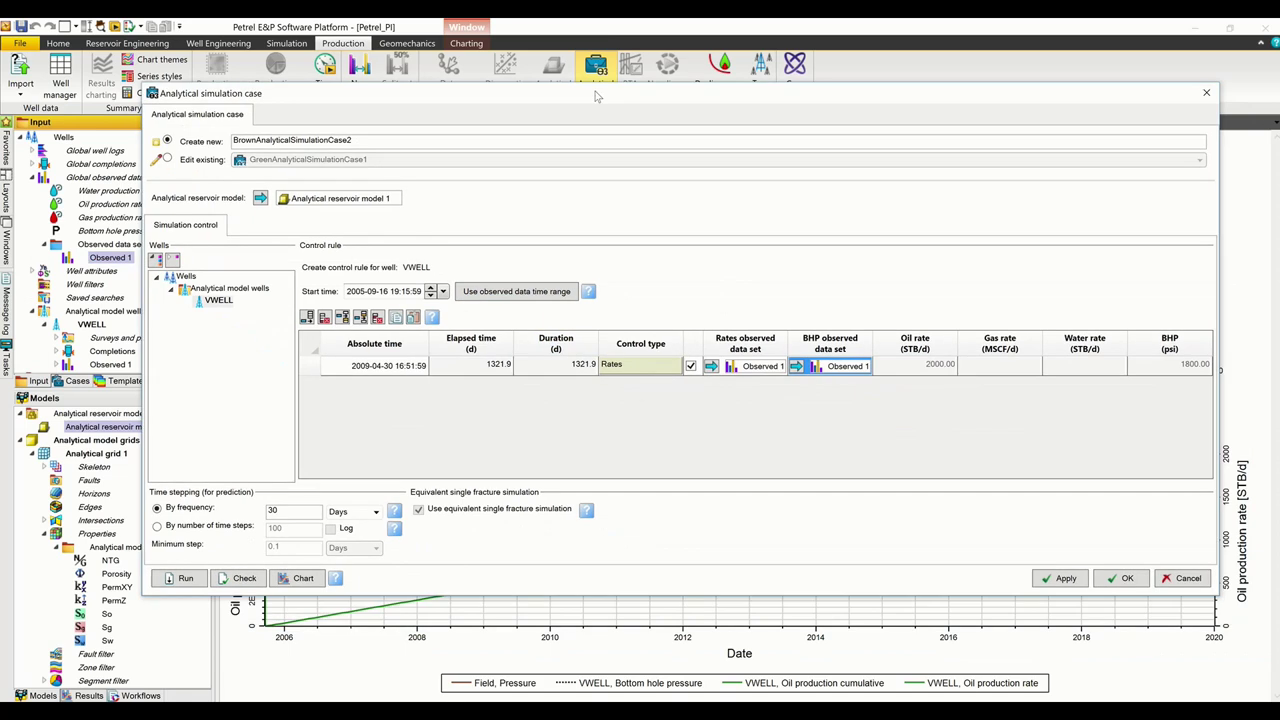
- Validate and run BrownAnalyticalSimulationCase2, then close its case dialog to view the results
left_click(226, 581)
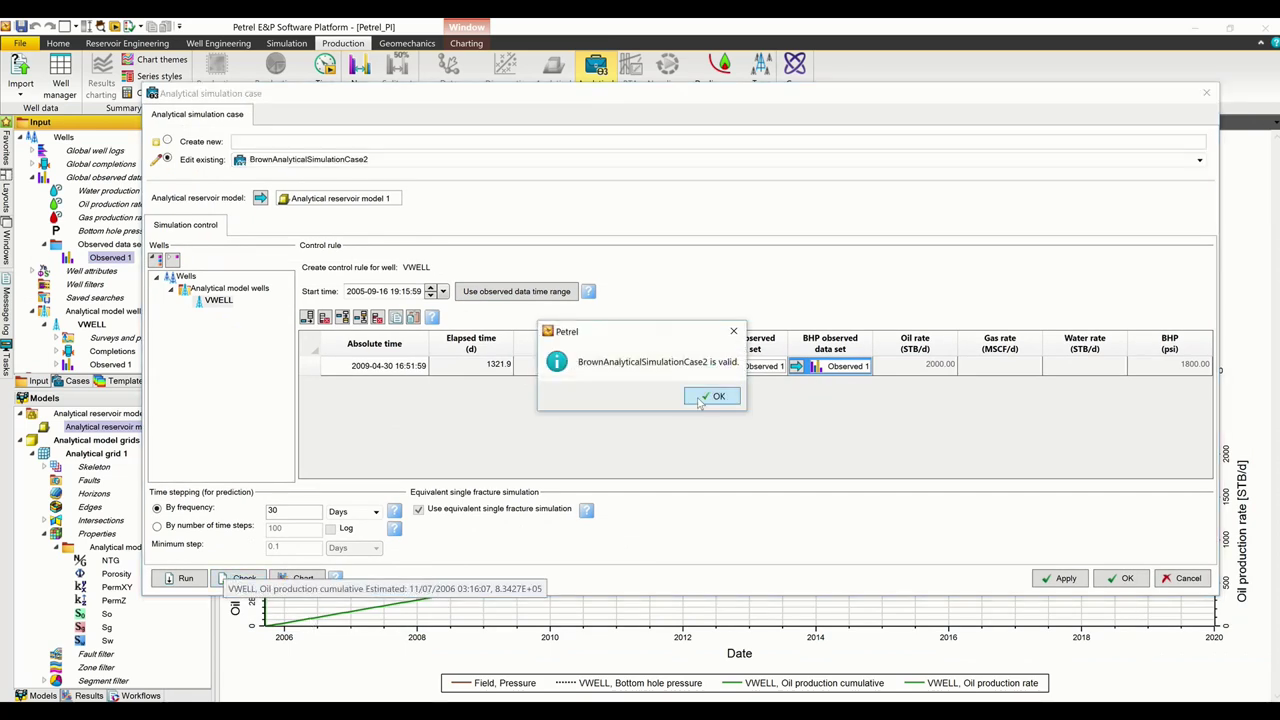
left_click(701, 399)
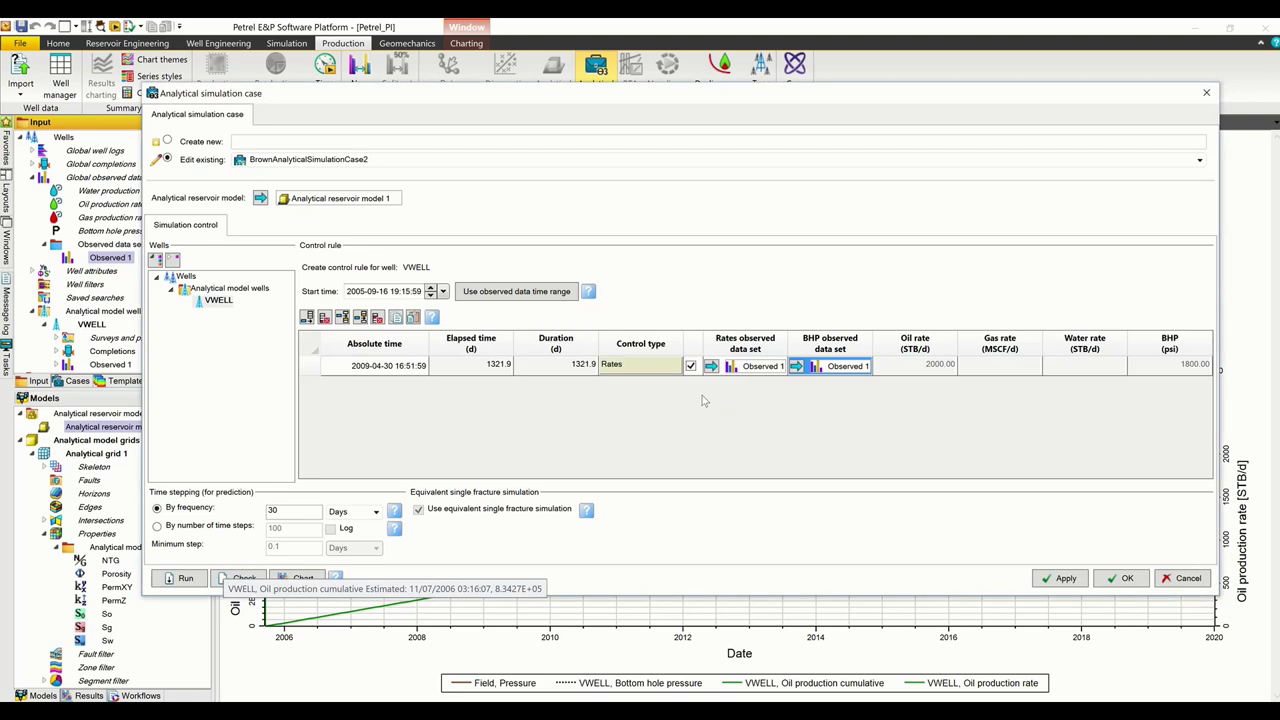
left_click(186, 579)
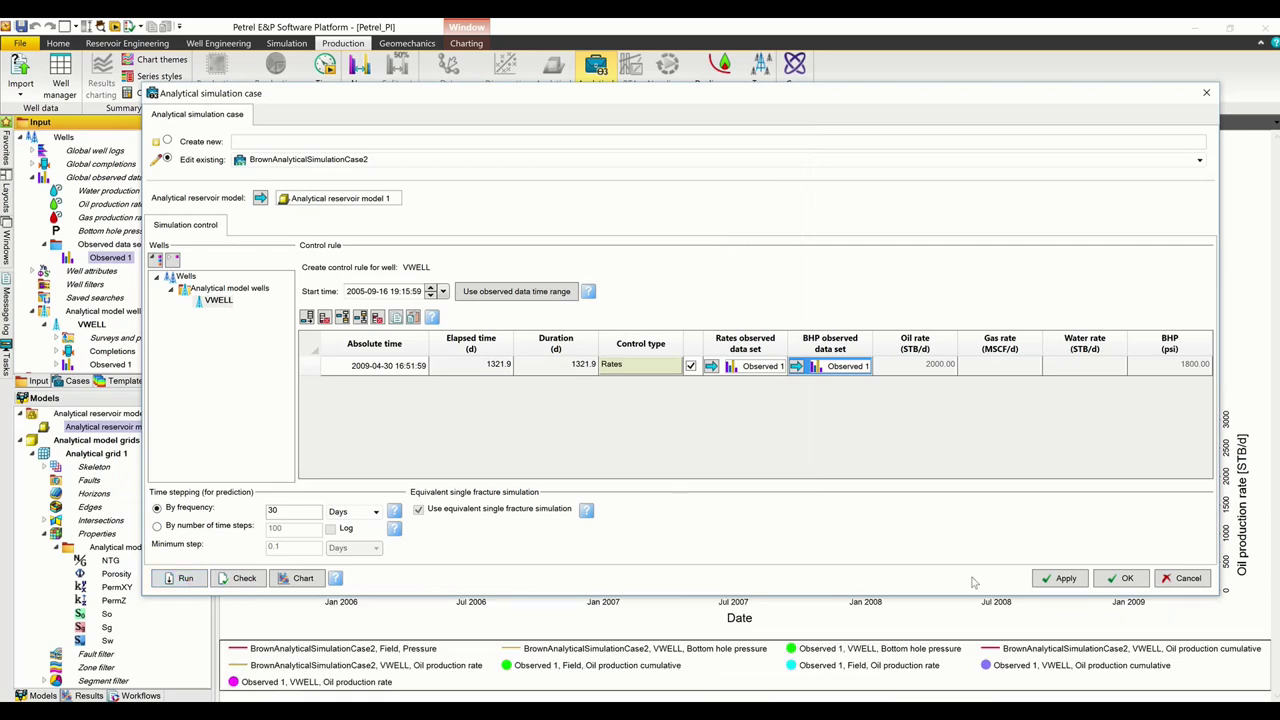
left_click(1125, 578)
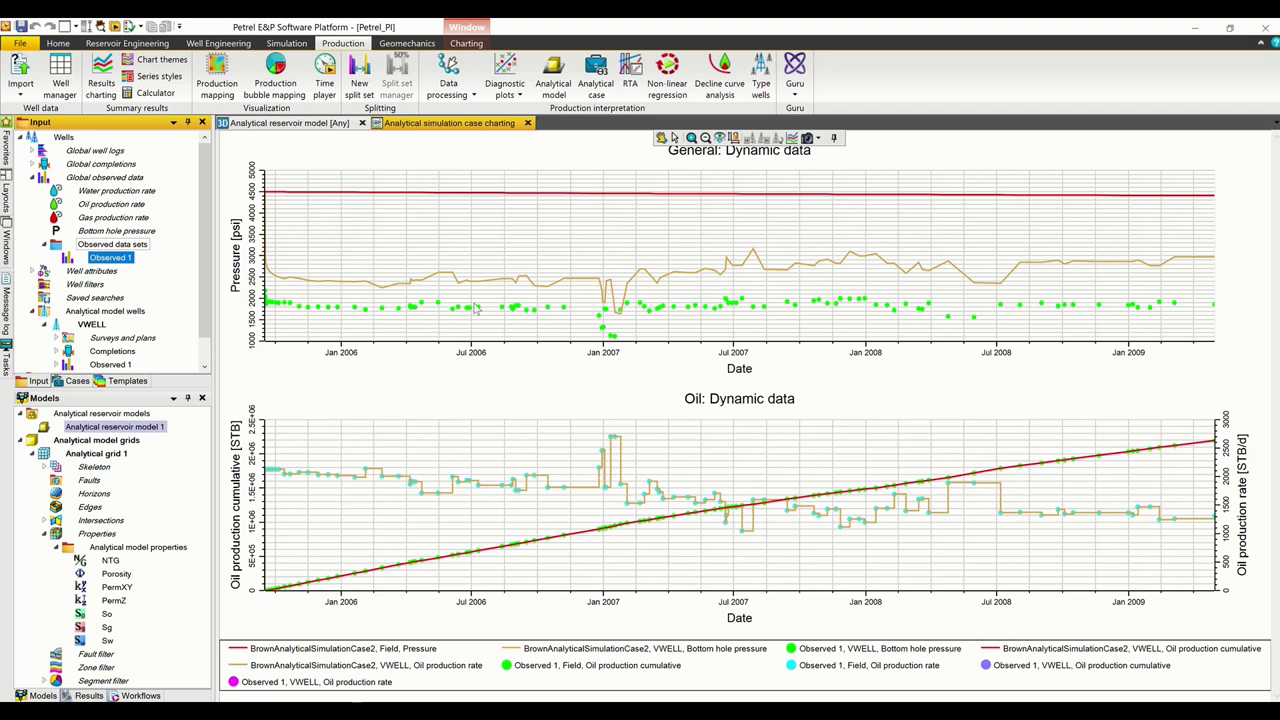
- Create RTA interpretation 1 using BrownAnalyticalSimulationCase2 as the analytical simulation case
left_click(629, 72)
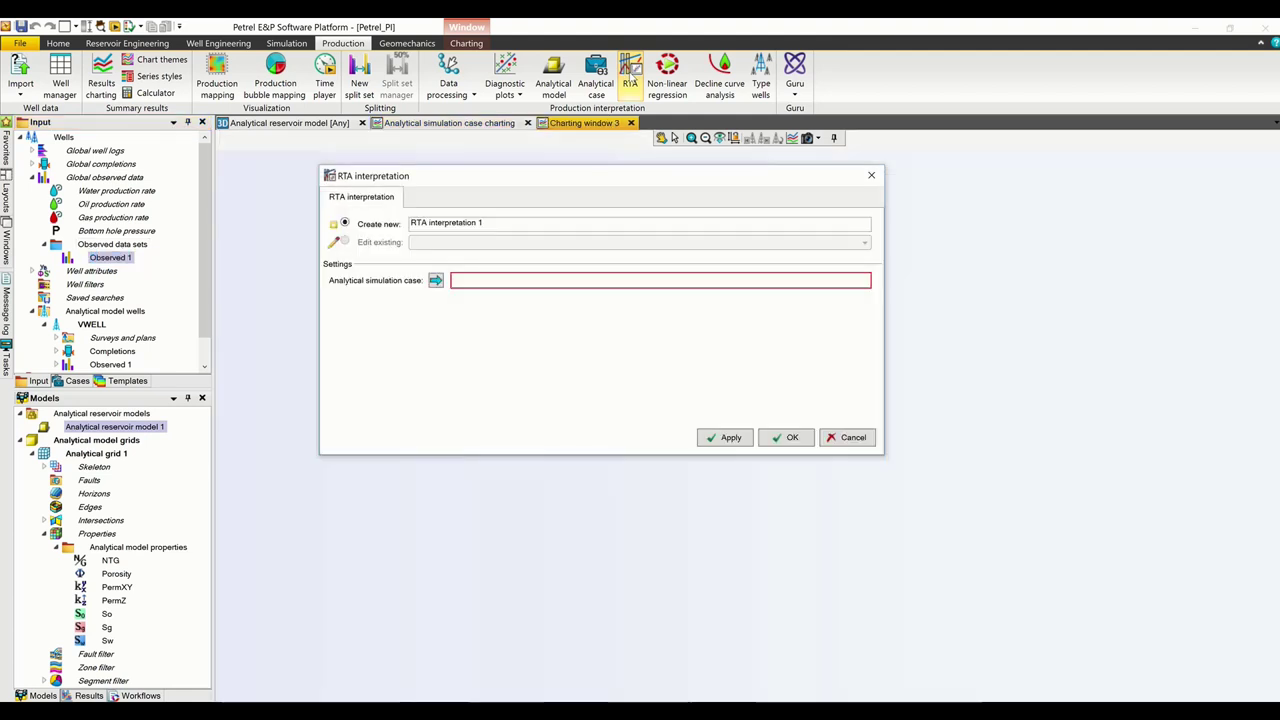
left_click(115, 427)
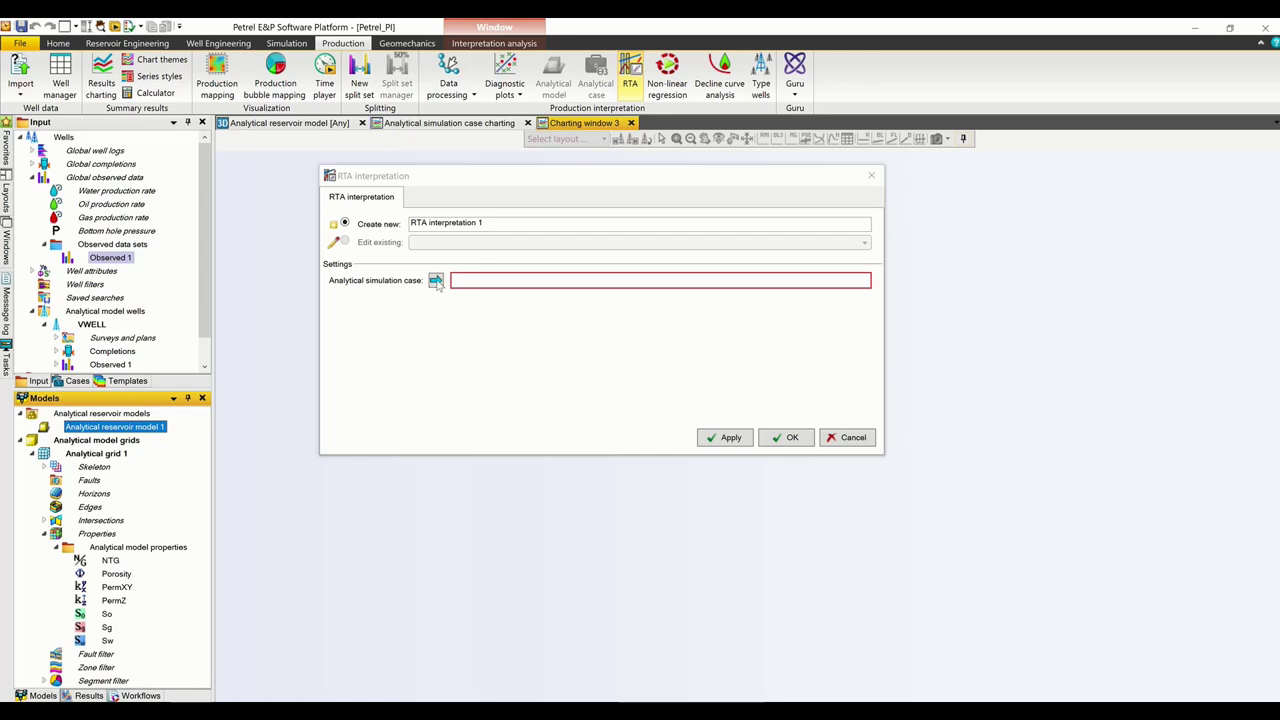
left_click(436, 281)
left_click(437, 282)
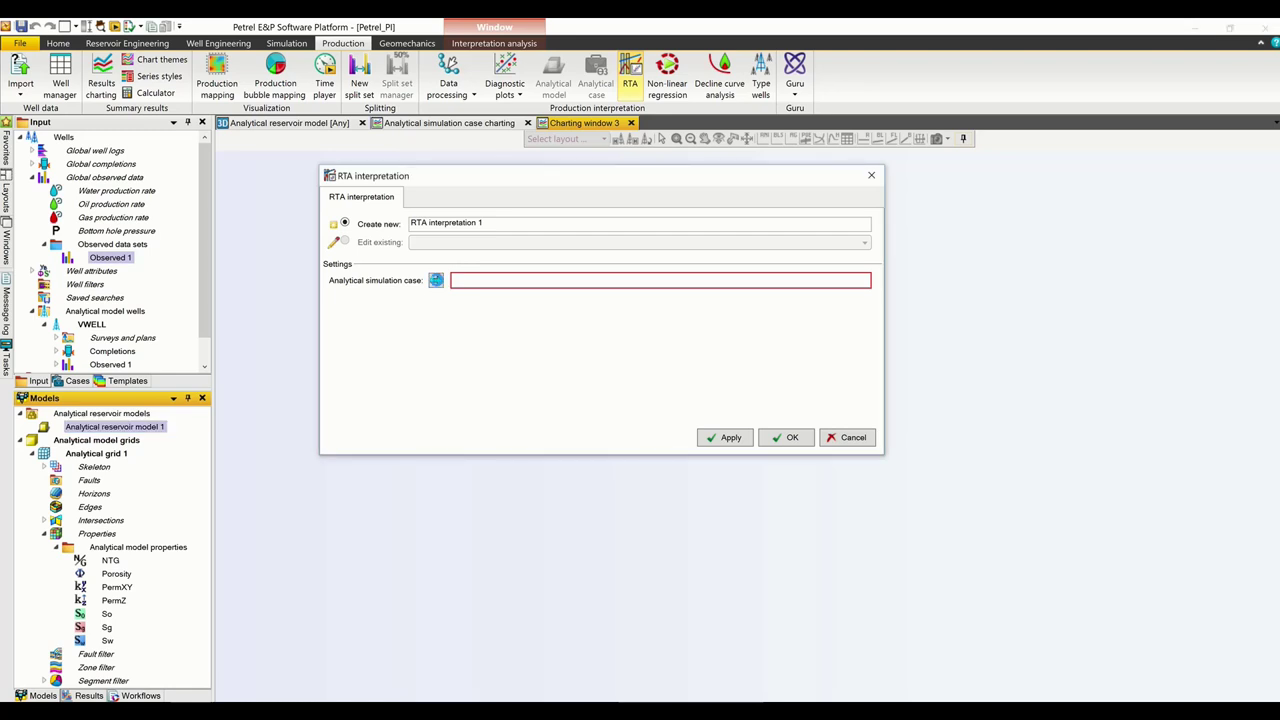
left_click(436, 281)
left_click_drag(590, 183, 756, 227)
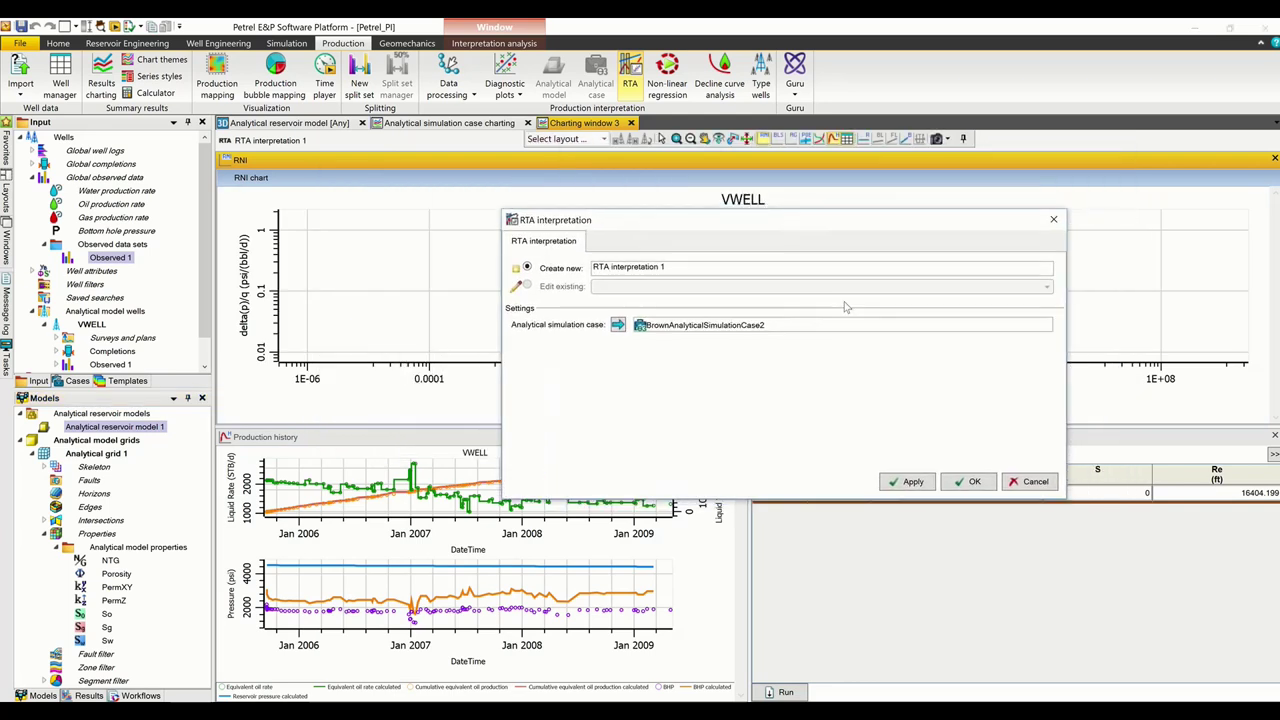
left_click(963, 483)
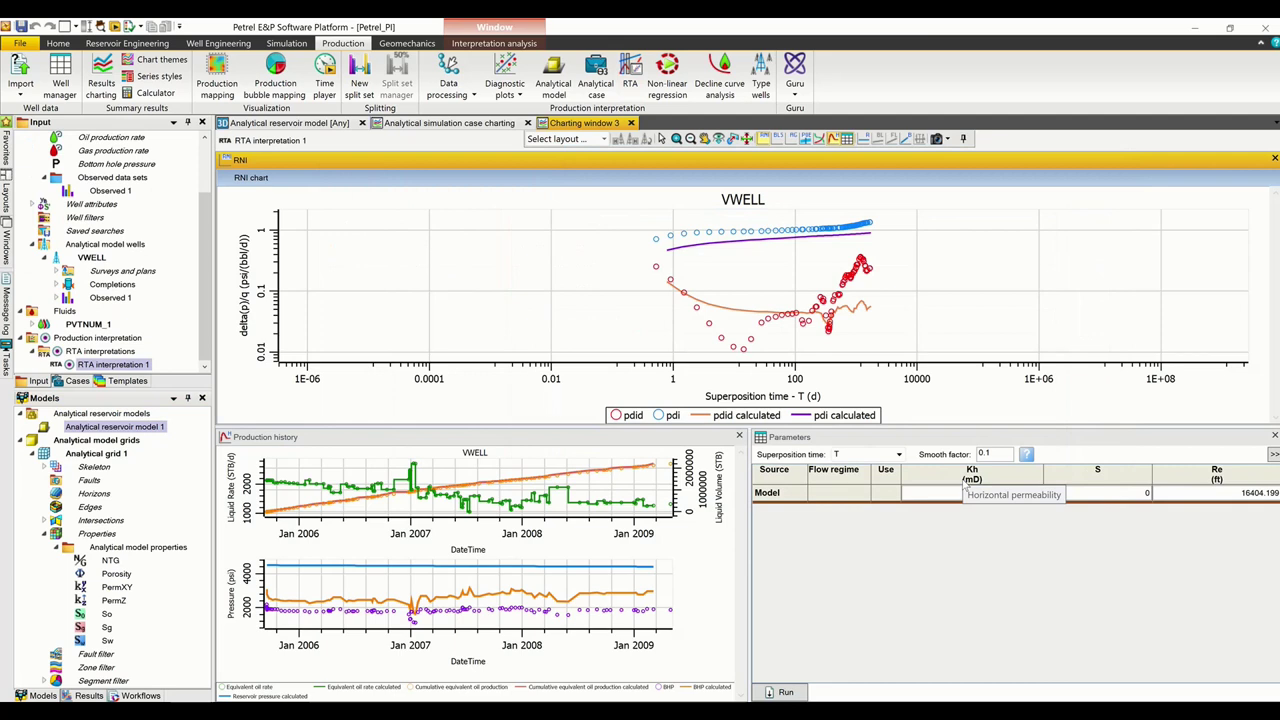
- Add radial and boundary regimes and tune the radial band to Kh 10.816 mD, skin 4.1852, Re 5379.818 ft
left_click(860, 140)
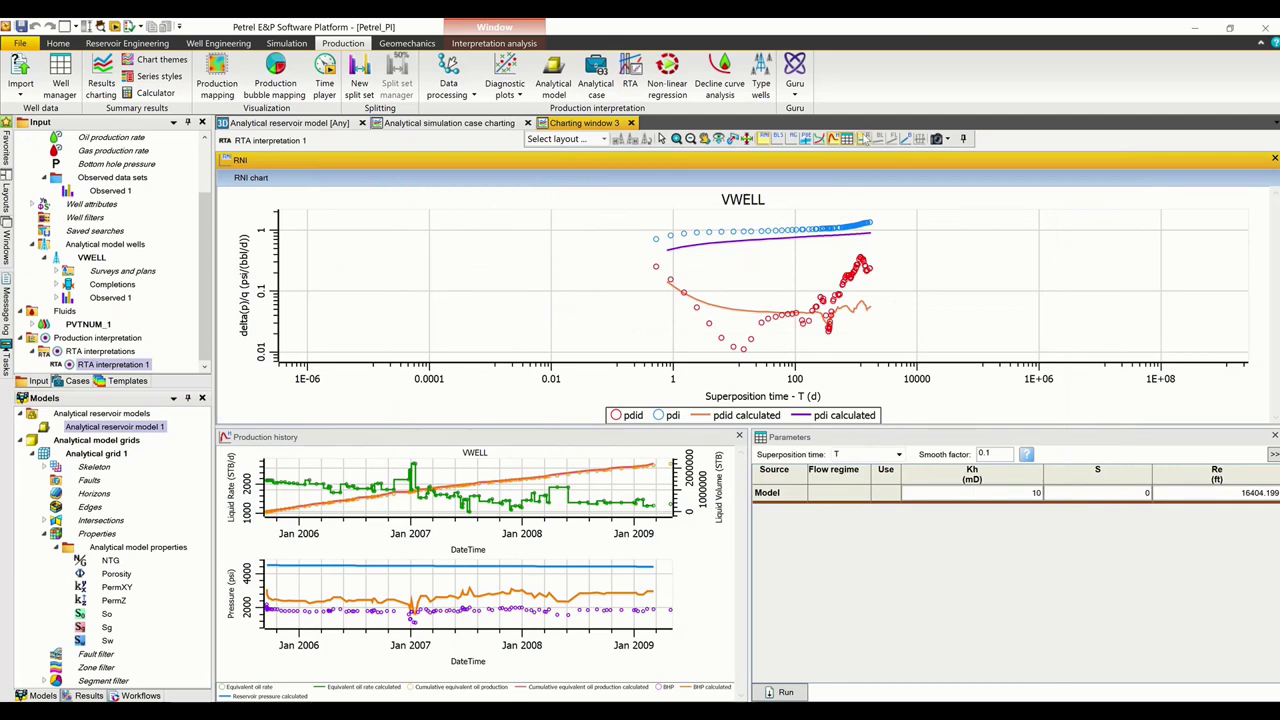
left_click(908, 143)
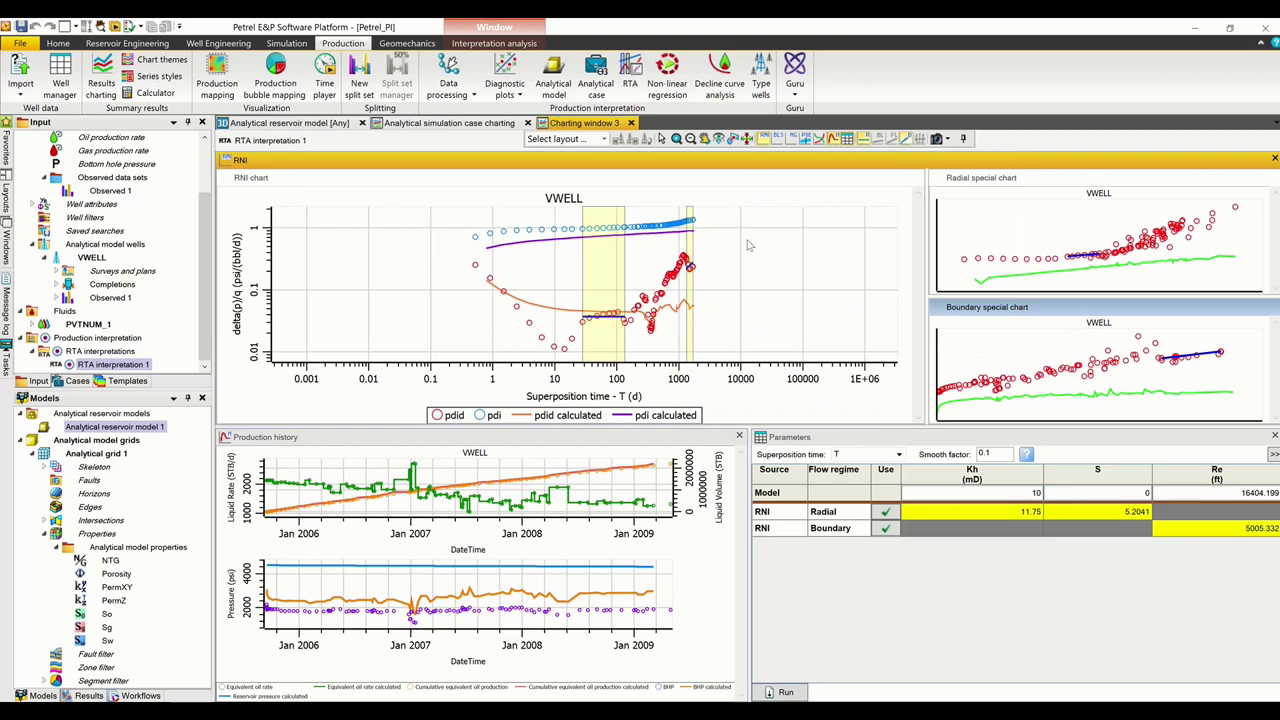
left_click(604, 322)
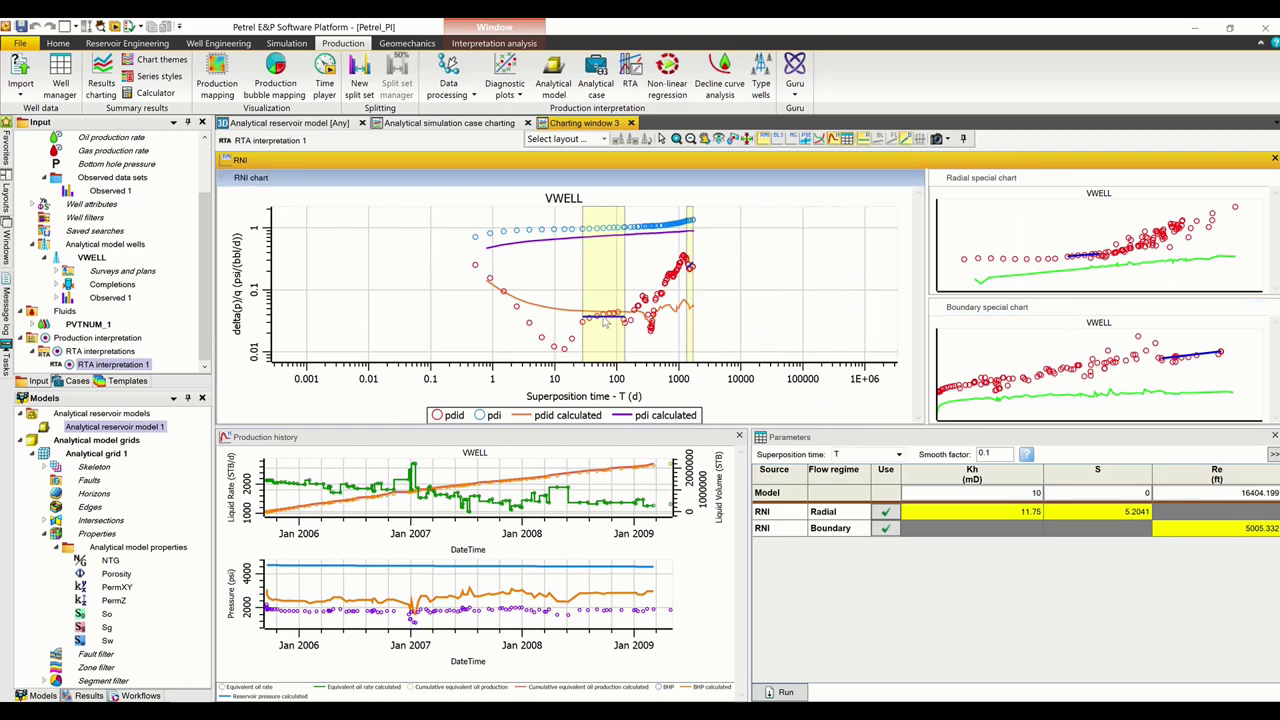
left_click_drag(604, 318, 606, 317)
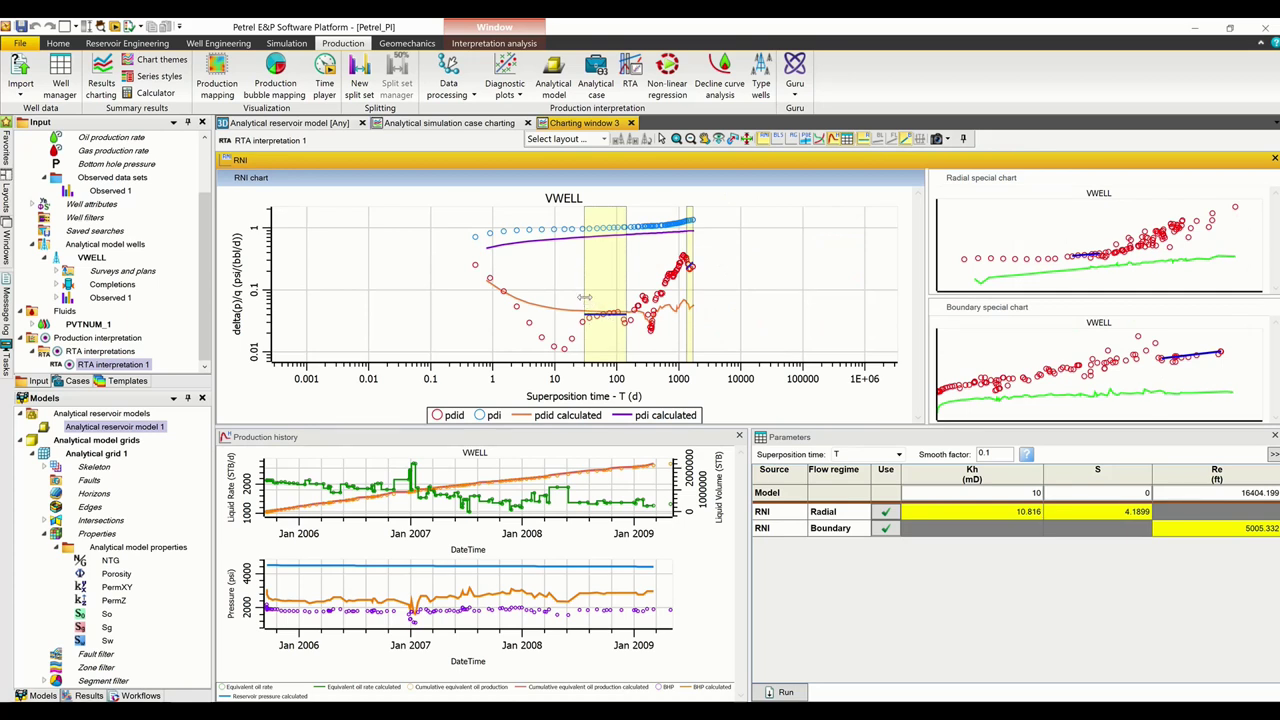
left_click_drag(592, 297, 588, 297)
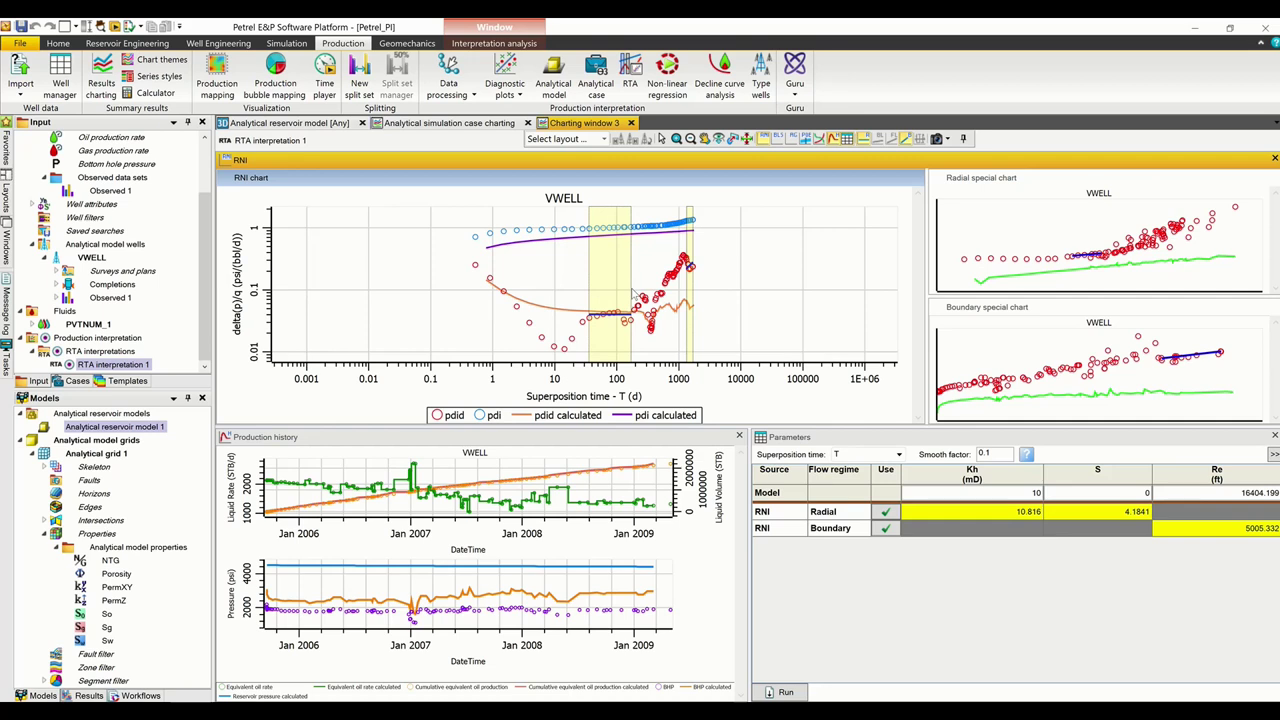
left_click_drag(615, 291, 615, 291)
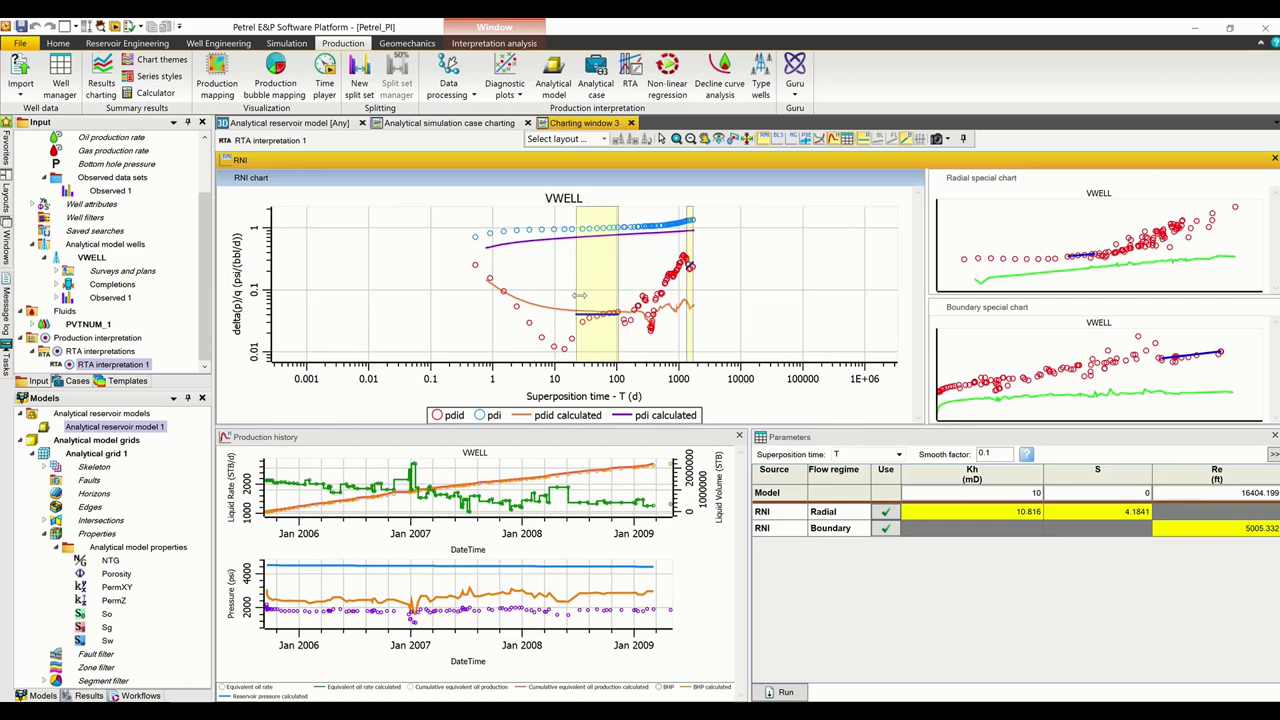
left_click(586, 292)
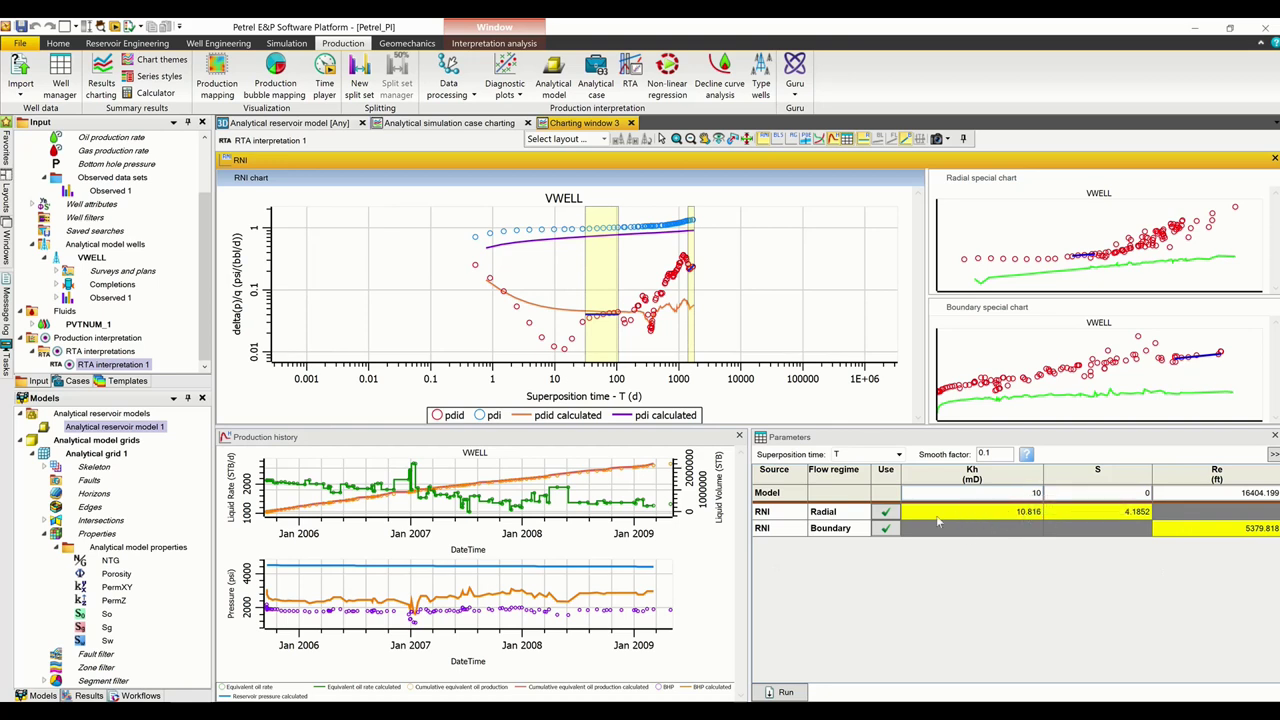
- Apply the Radial and Boundary estimates to the model and rerun the simulation
left_click(886, 514)
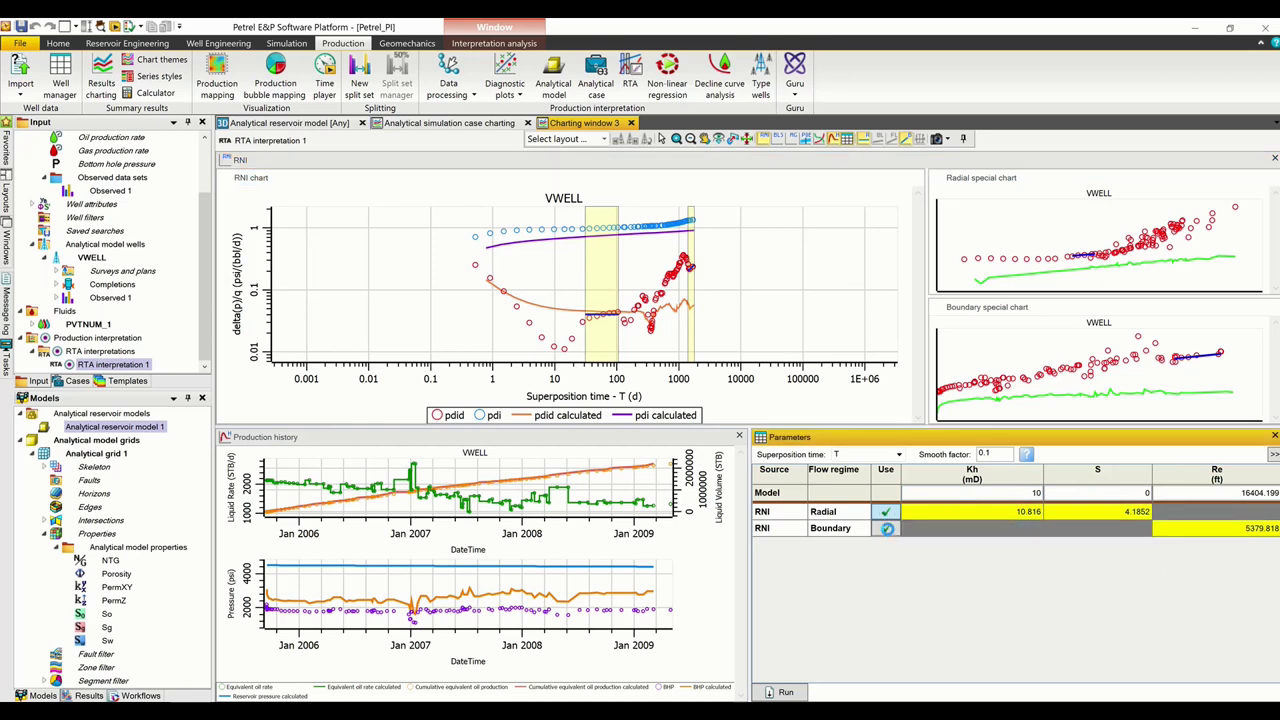
left_click(888, 528)
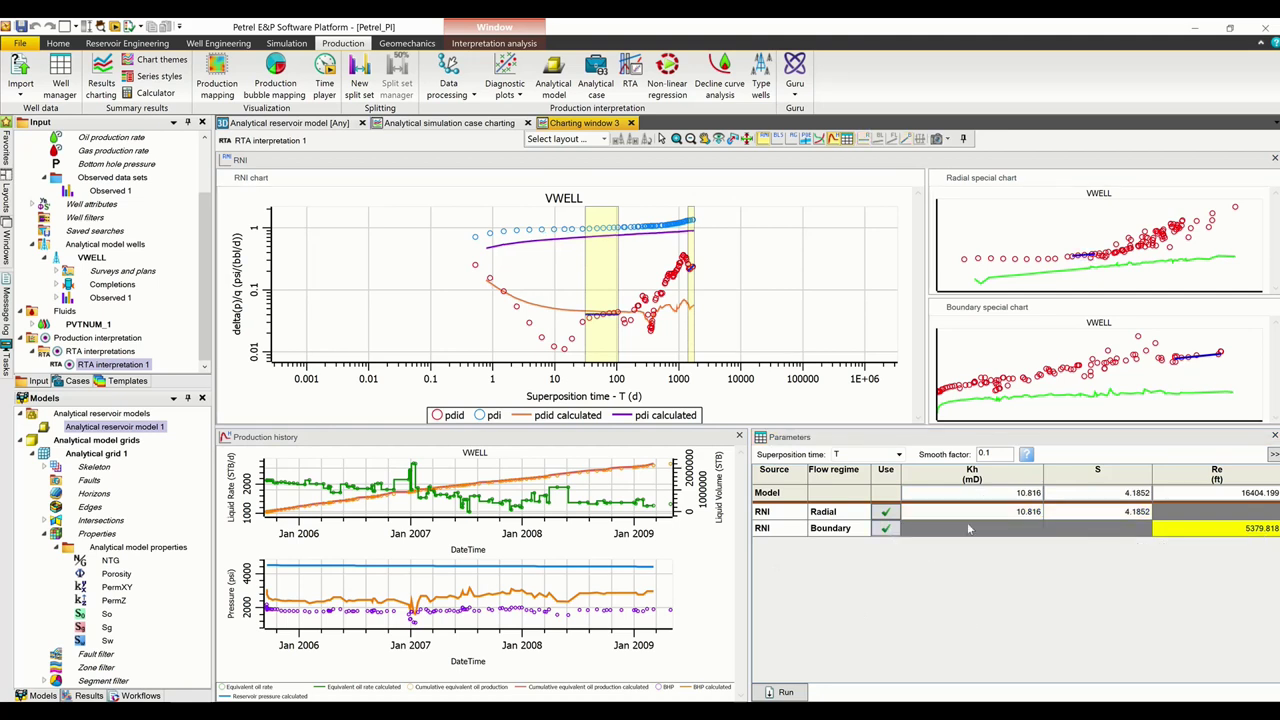
left_click(892, 532)
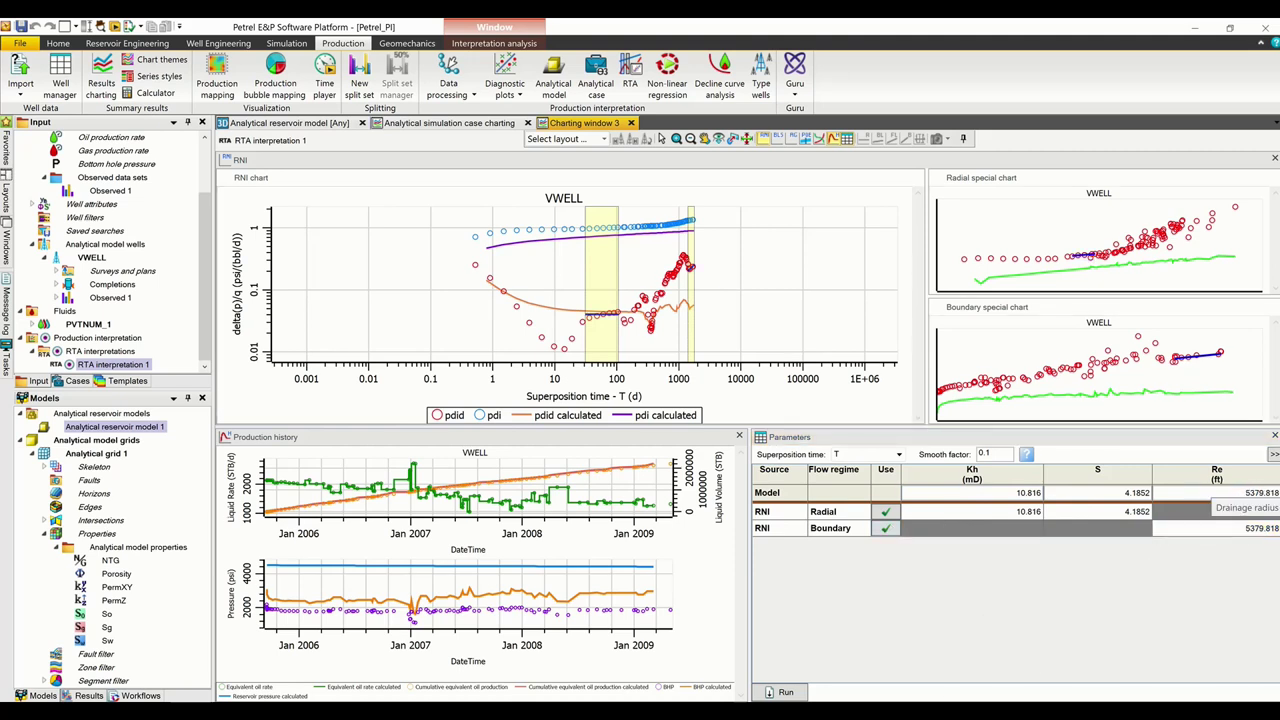
left_click(1273, 454)
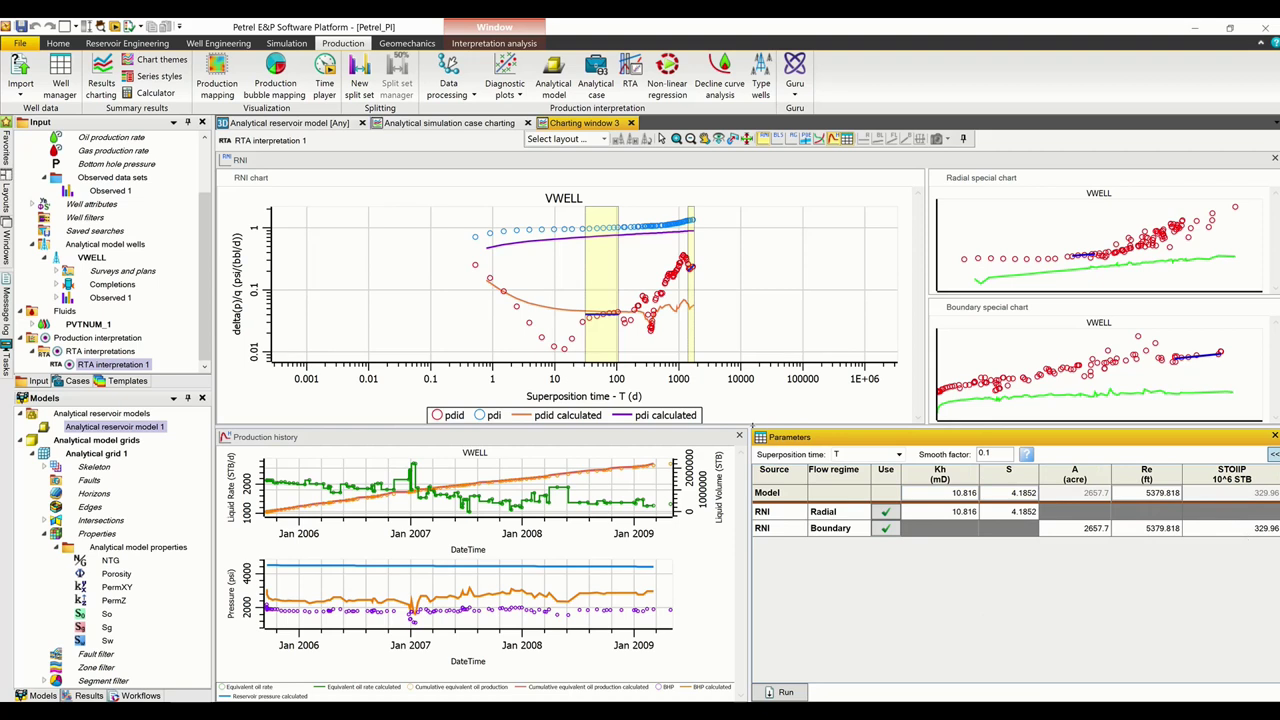
left_click(787, 694)
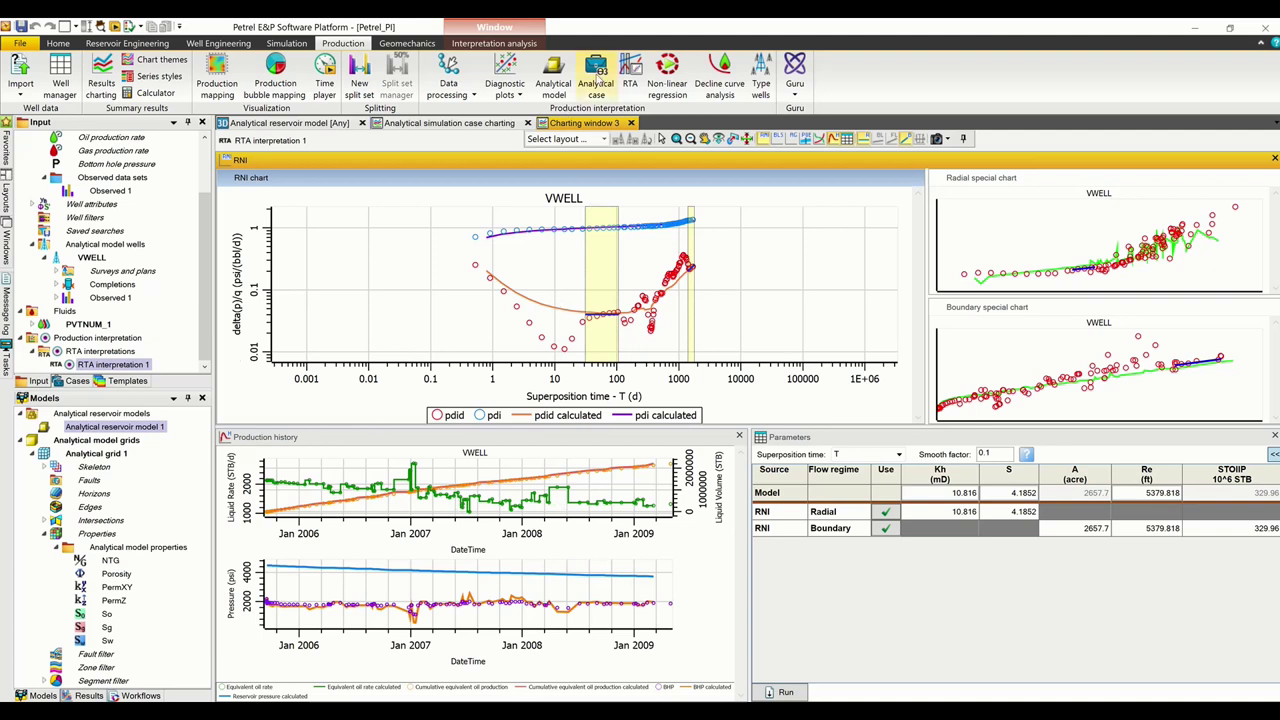
left_click(597, 72)
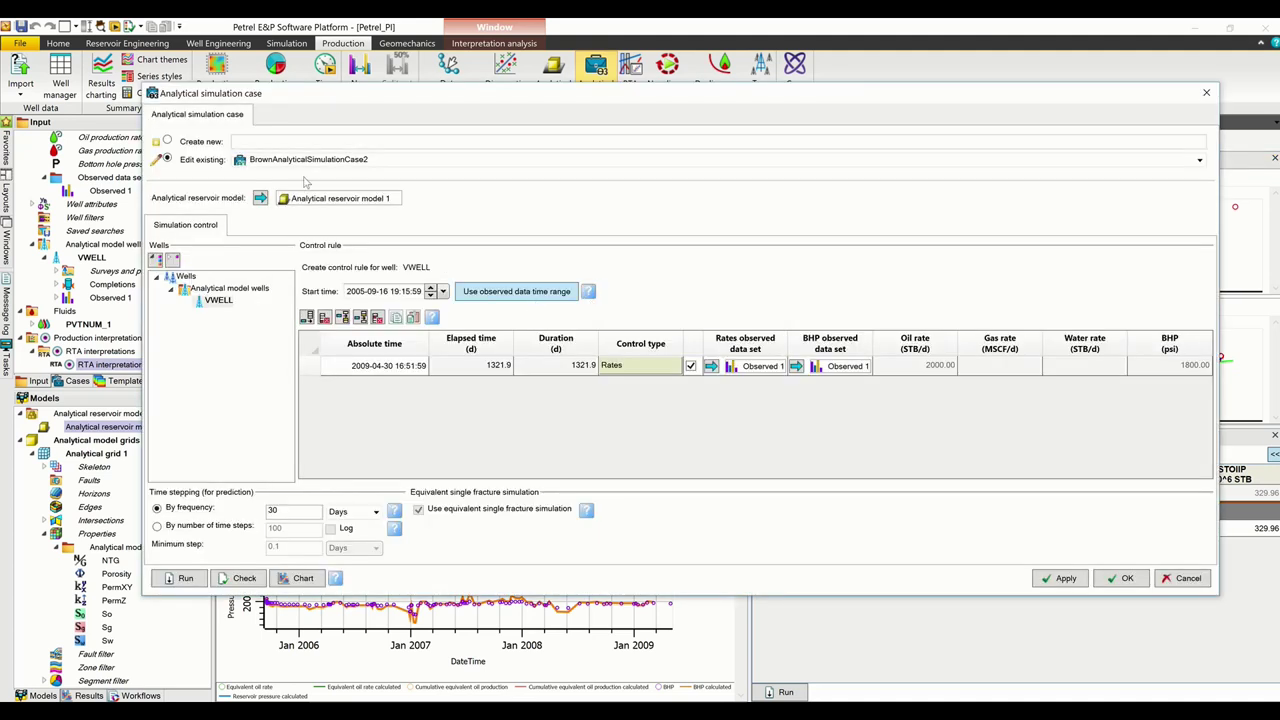
- Add a control rule starting 2020-01-02 with Rates as the control type
left_click(307, 318)
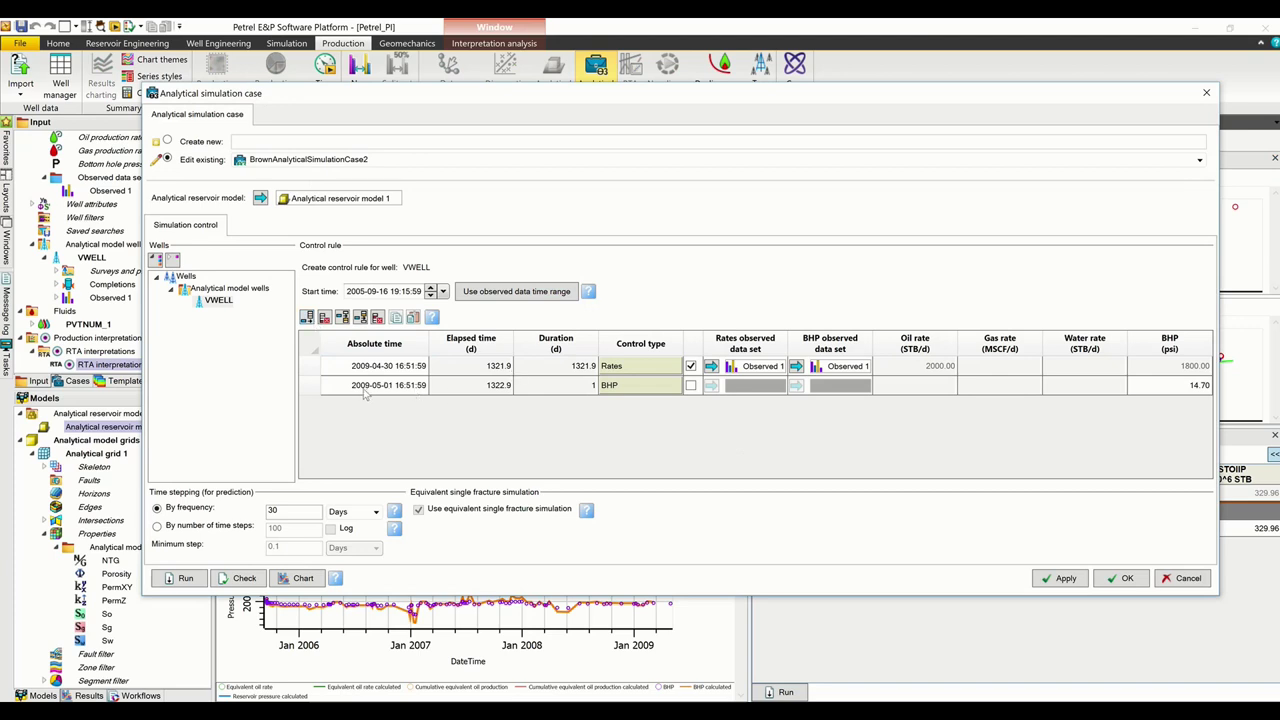
left_click(363, 389)
type("2020")
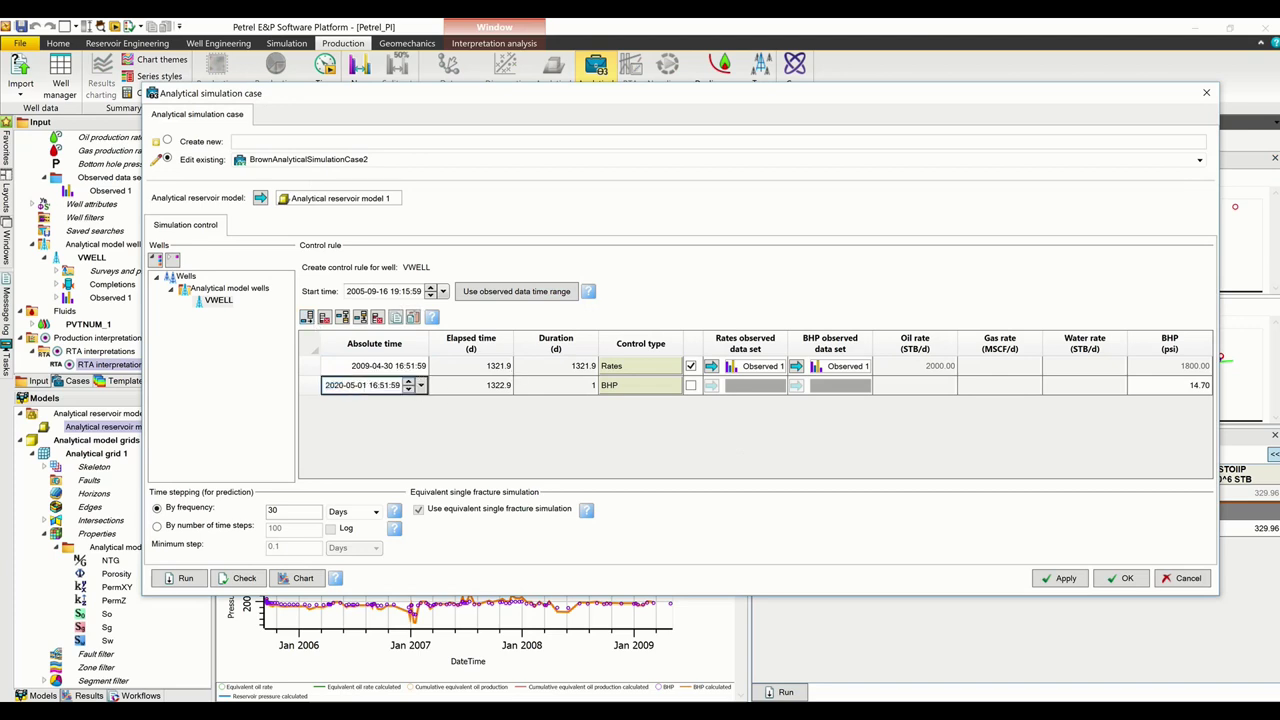
left_click(378, 391)
left_click(354, 388)
left_click(352, 386)
type("01")
left_click(362, 386)
type("2")
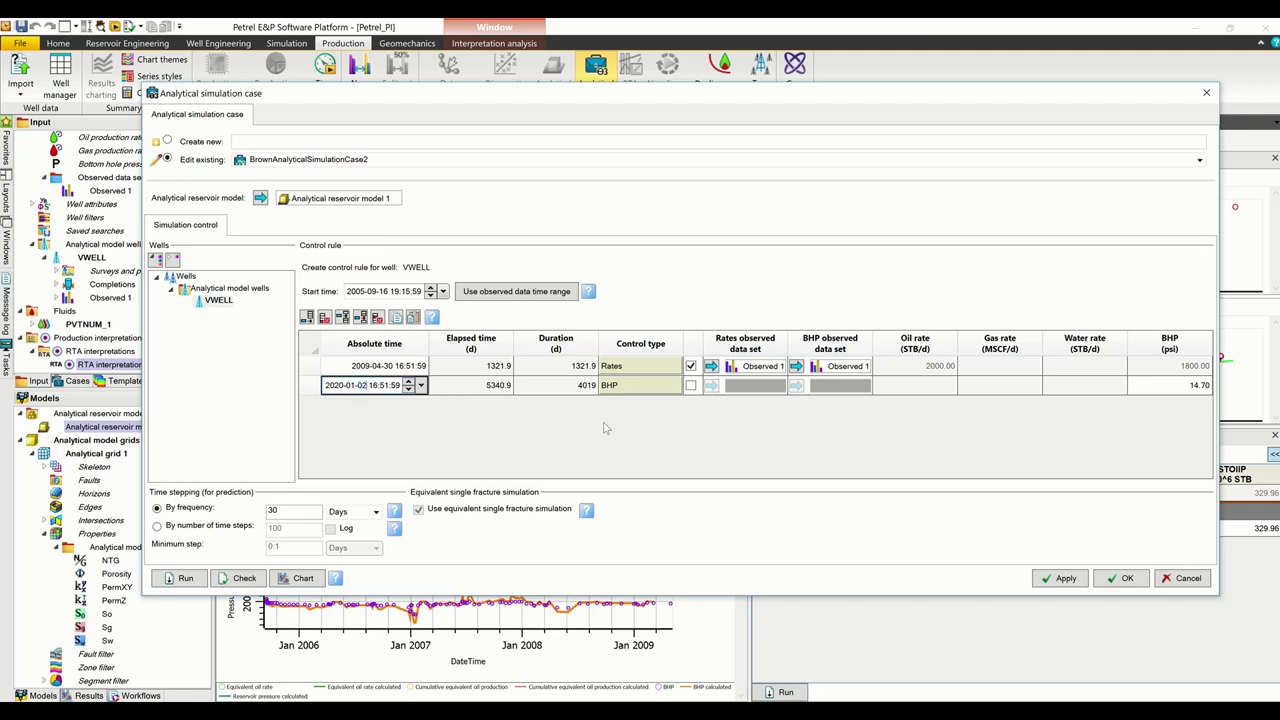
left_click(640, 386)
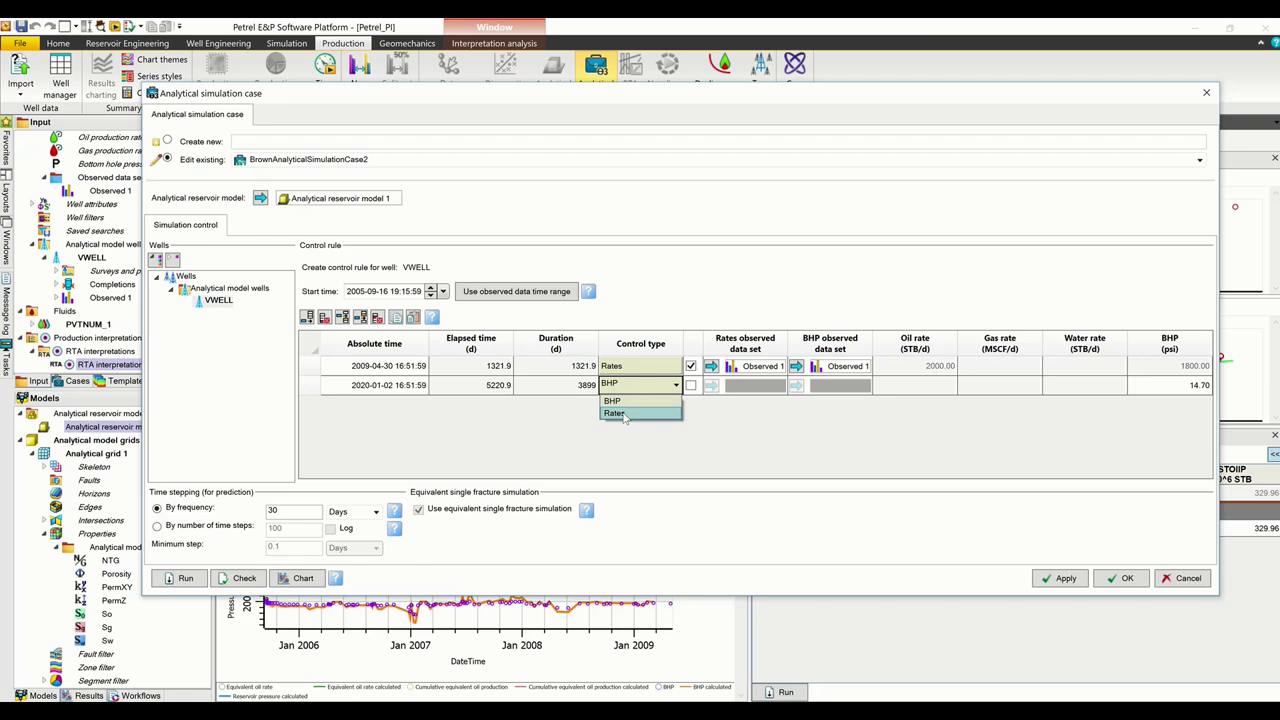
left_click(622, 414)
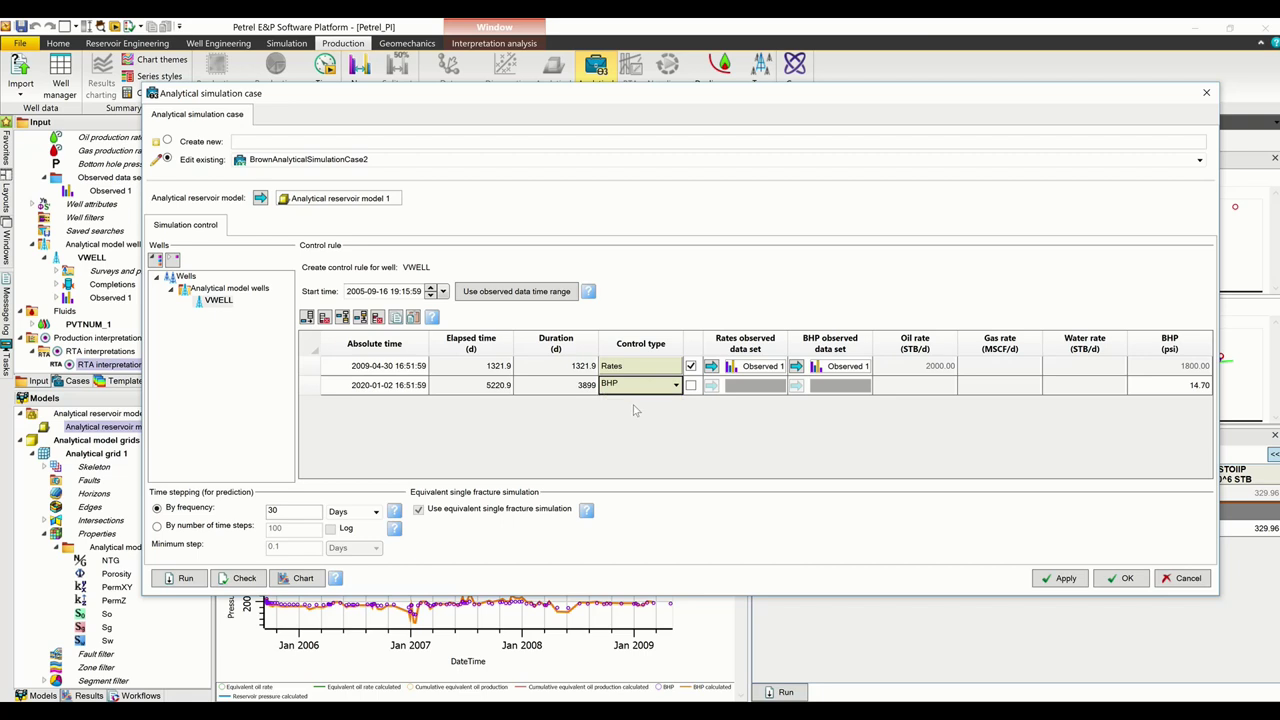
- Set the forecast rule to 1300 STB/d oil rate and 1800 psi BHP, then rerun the case
left_click(908, 387)
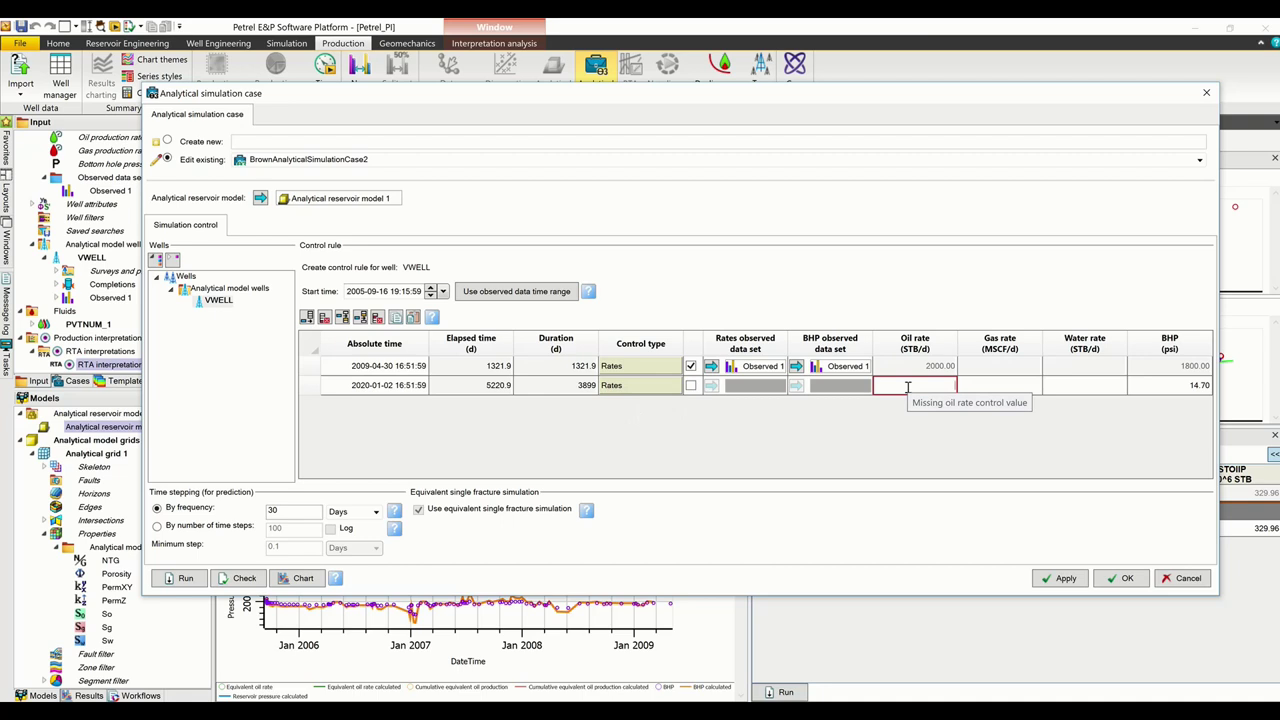
type("1")
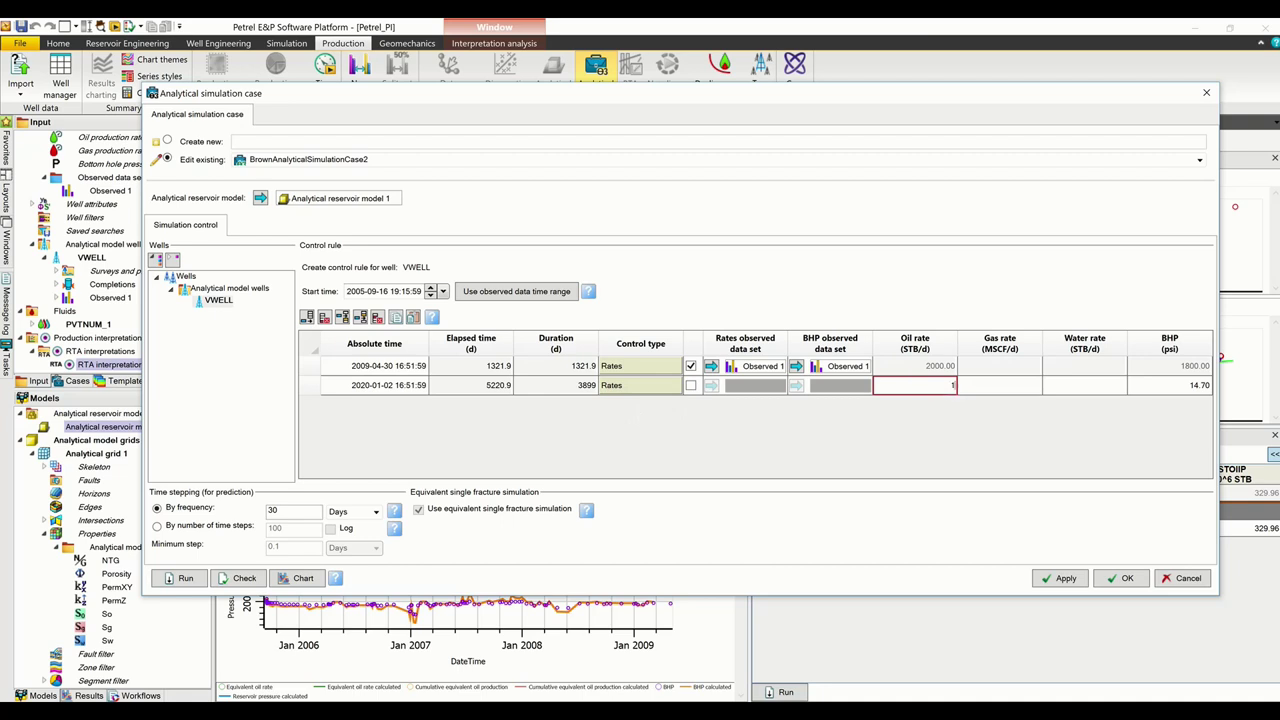
type("300")
left_click(1193, 388)
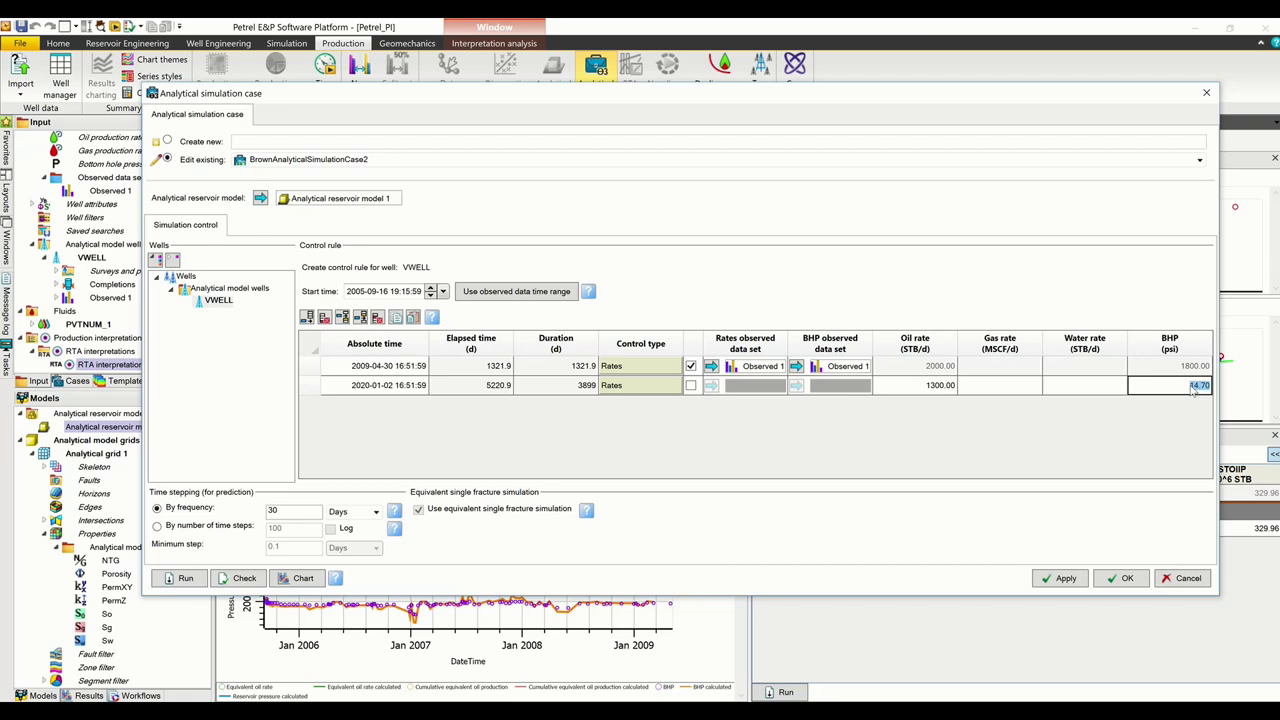
type("1200")
key("BackSpace")
key("BackSpace")
key("BackSpace")
left_click(186, 579)
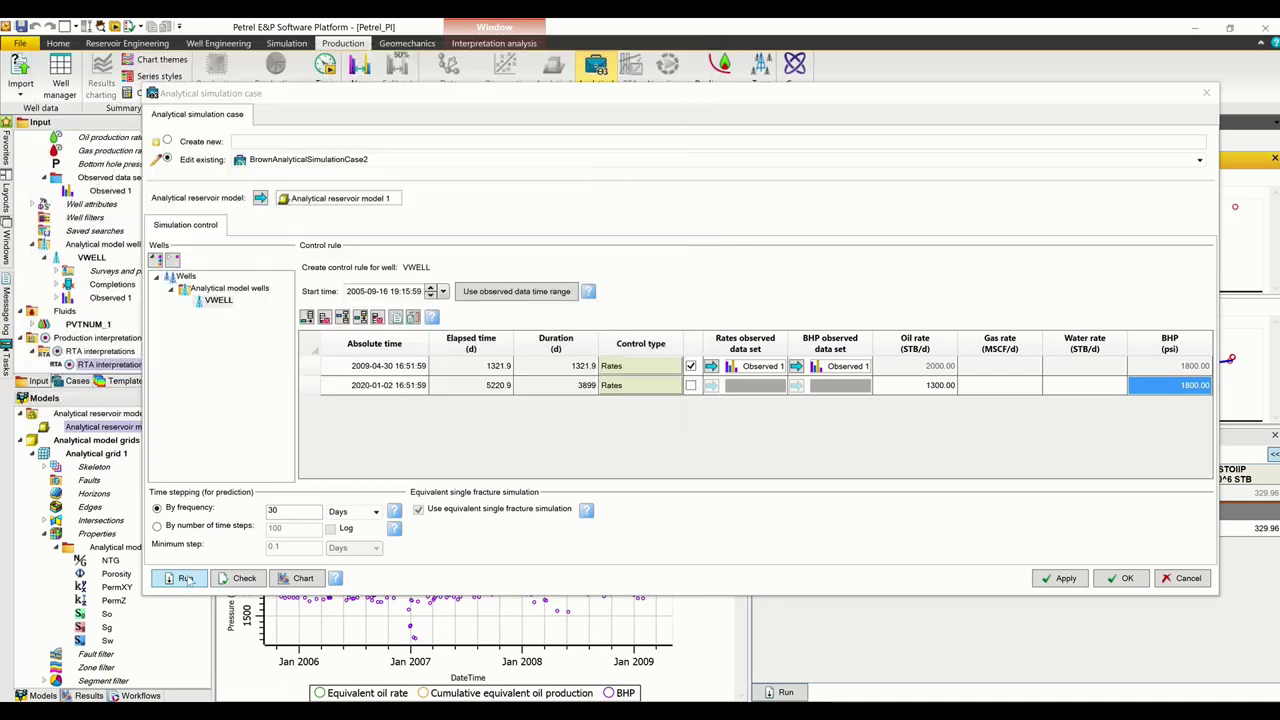
left_click(186, 578)
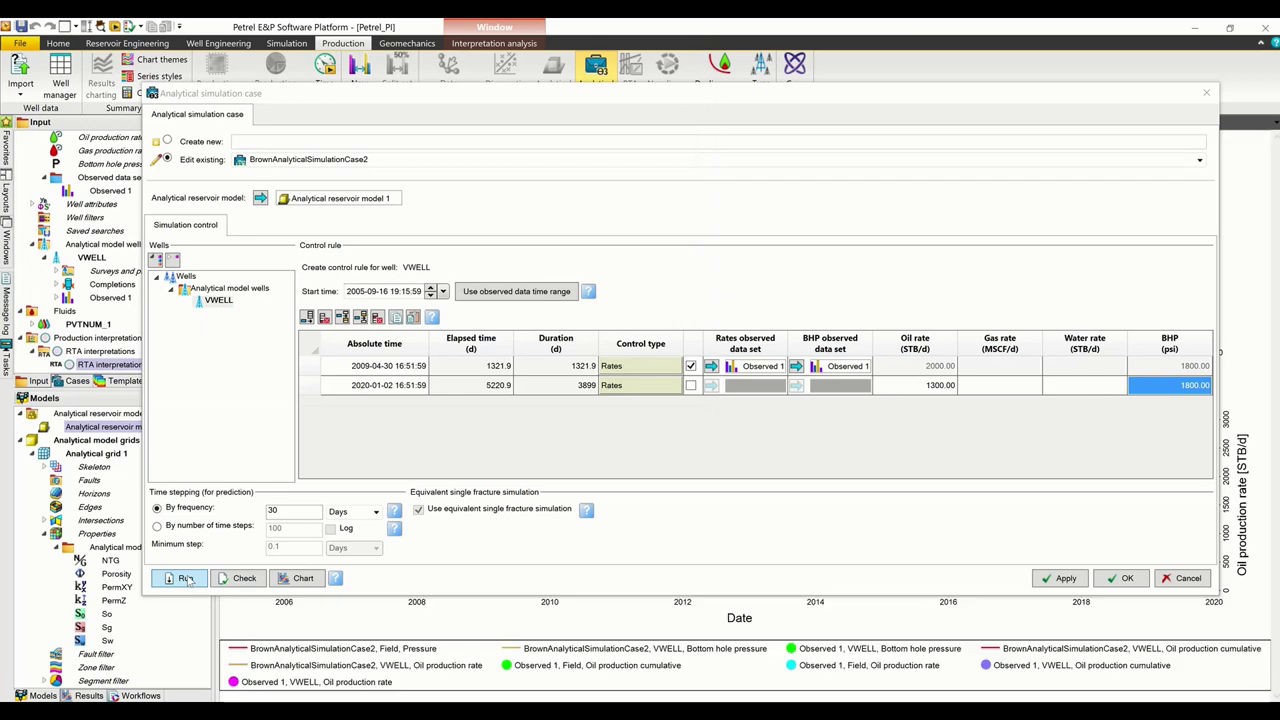
- Close the case dialog and inspect the VWELL pressure and oil forecast curves to 2020
left_click(1127, 579)
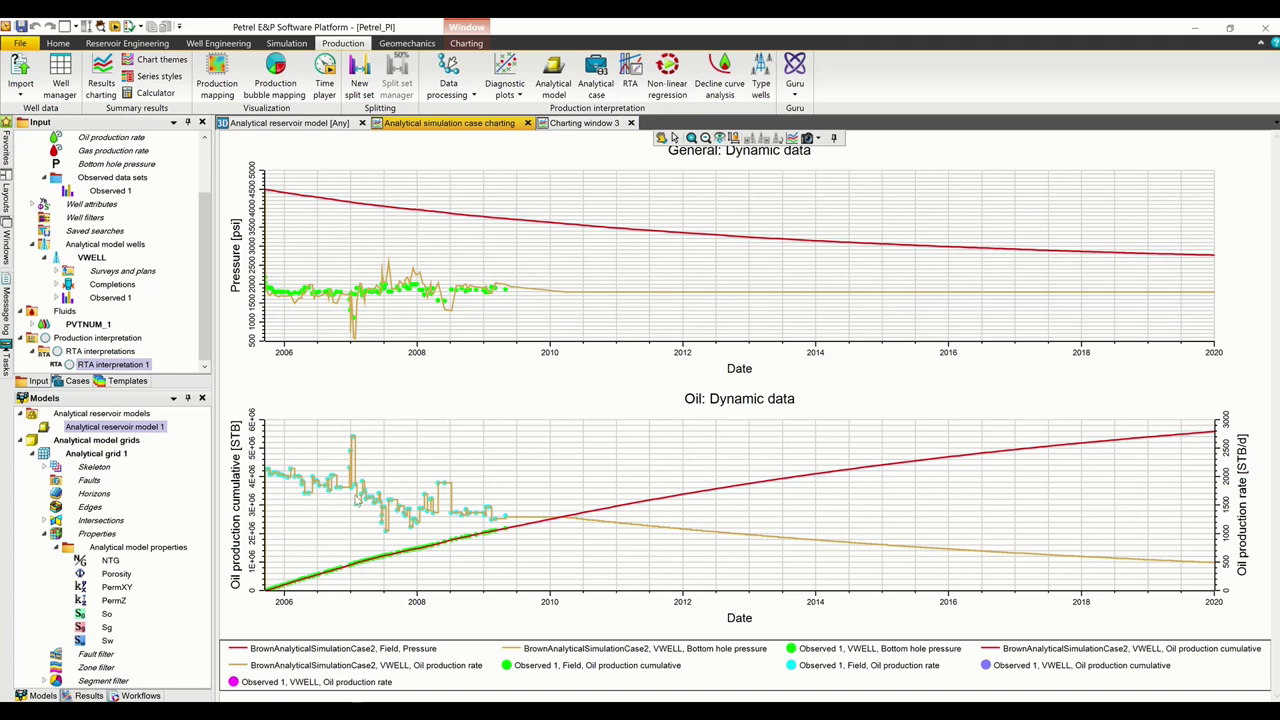
mouse_move(361, 499)
mouse_move(495, 534)
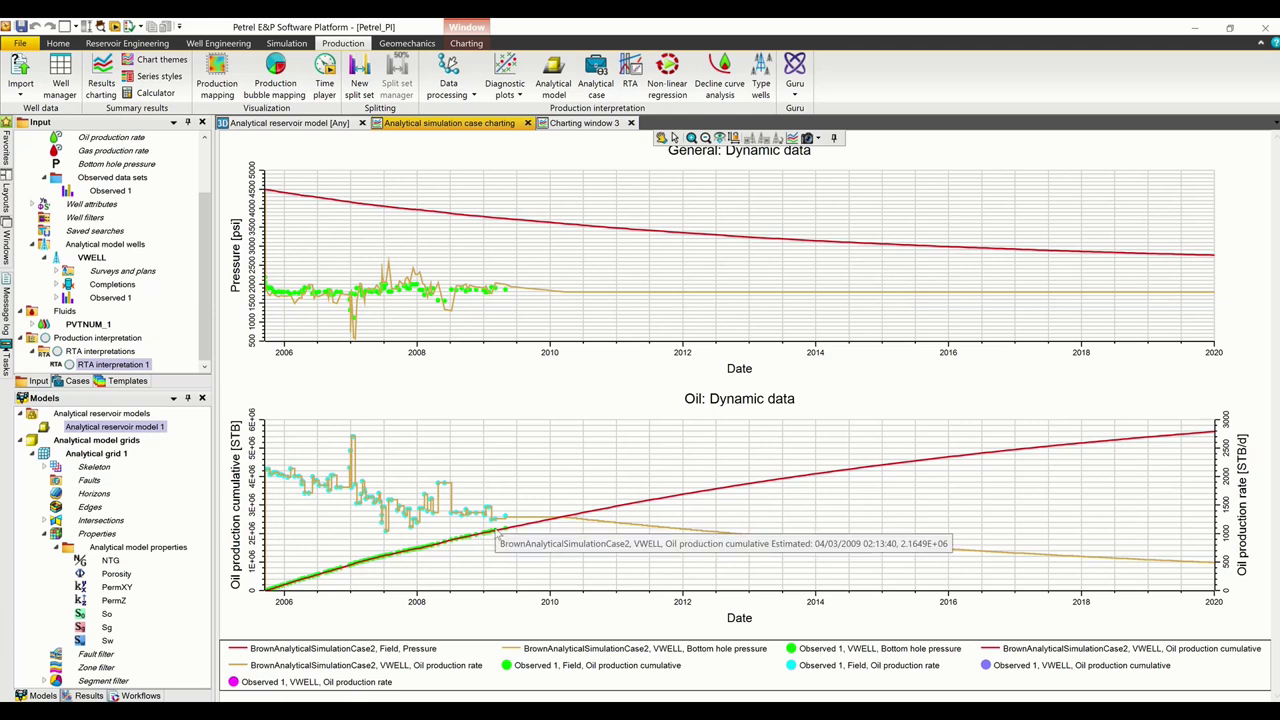
- Copy and paste GreenAnalyticalSimulationCase1 in the Cases list
left_click(79, 381)
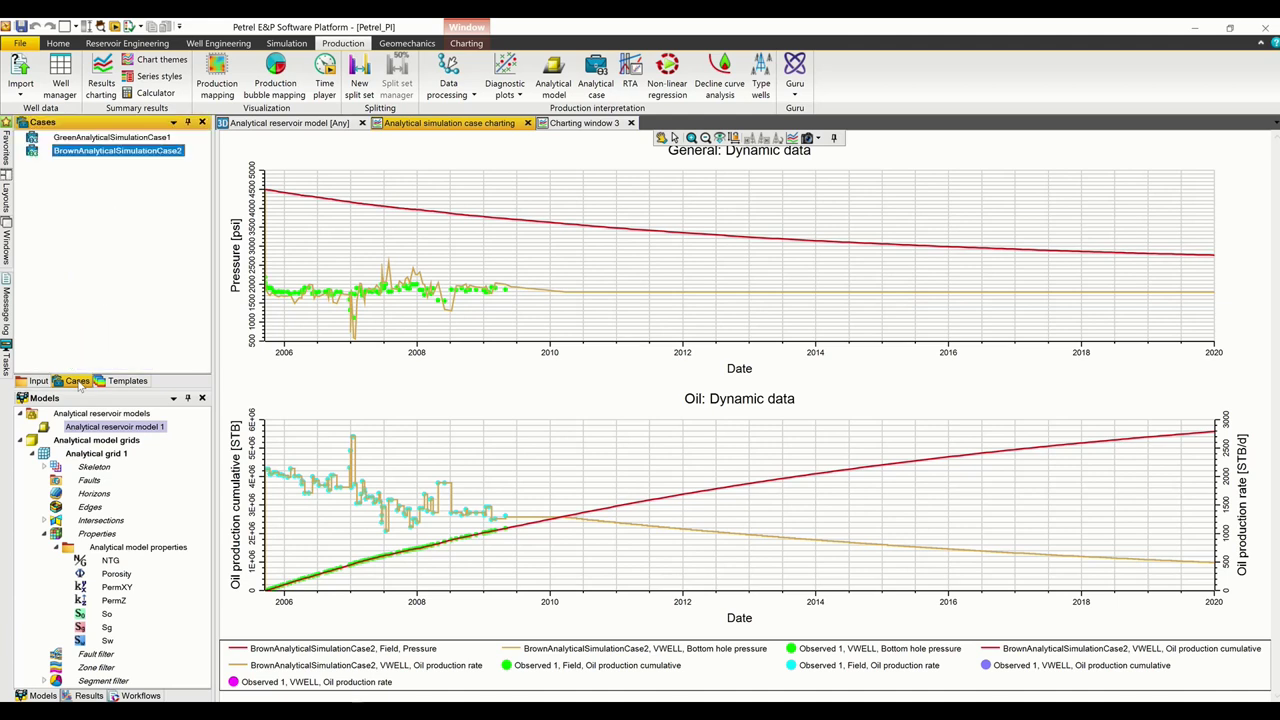
left_click(111, 138)
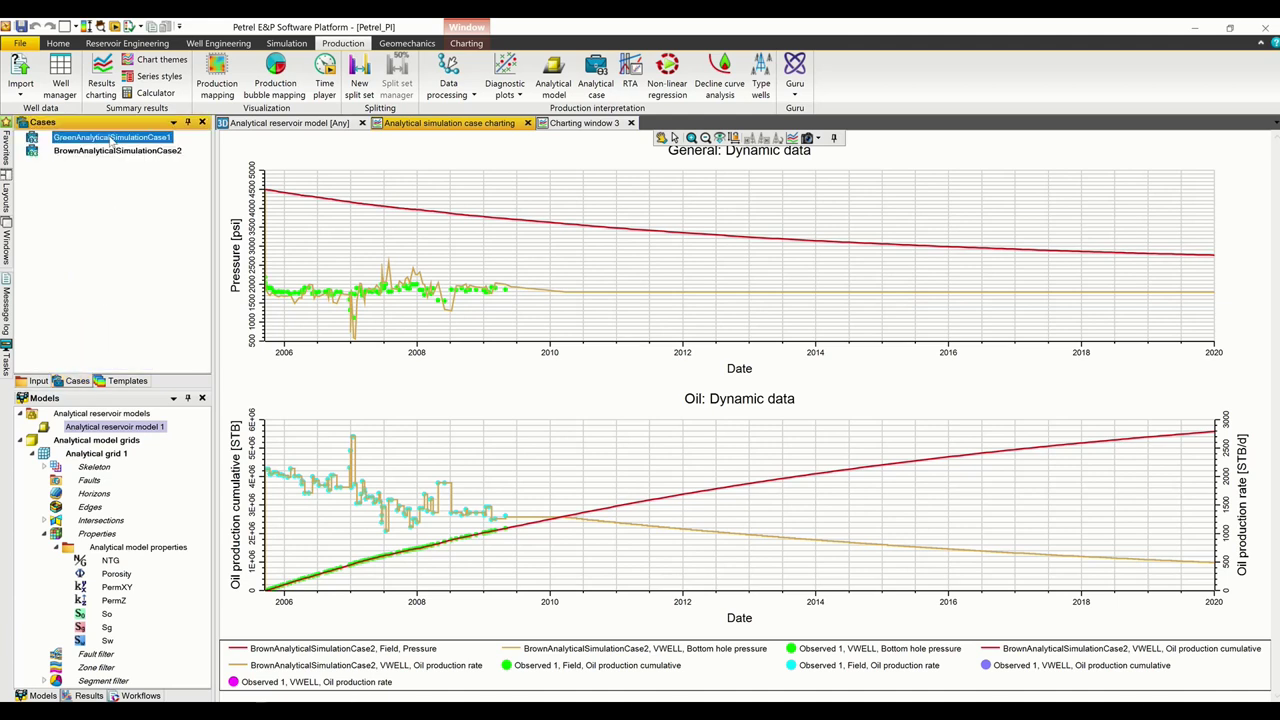
left_click(111, 139)
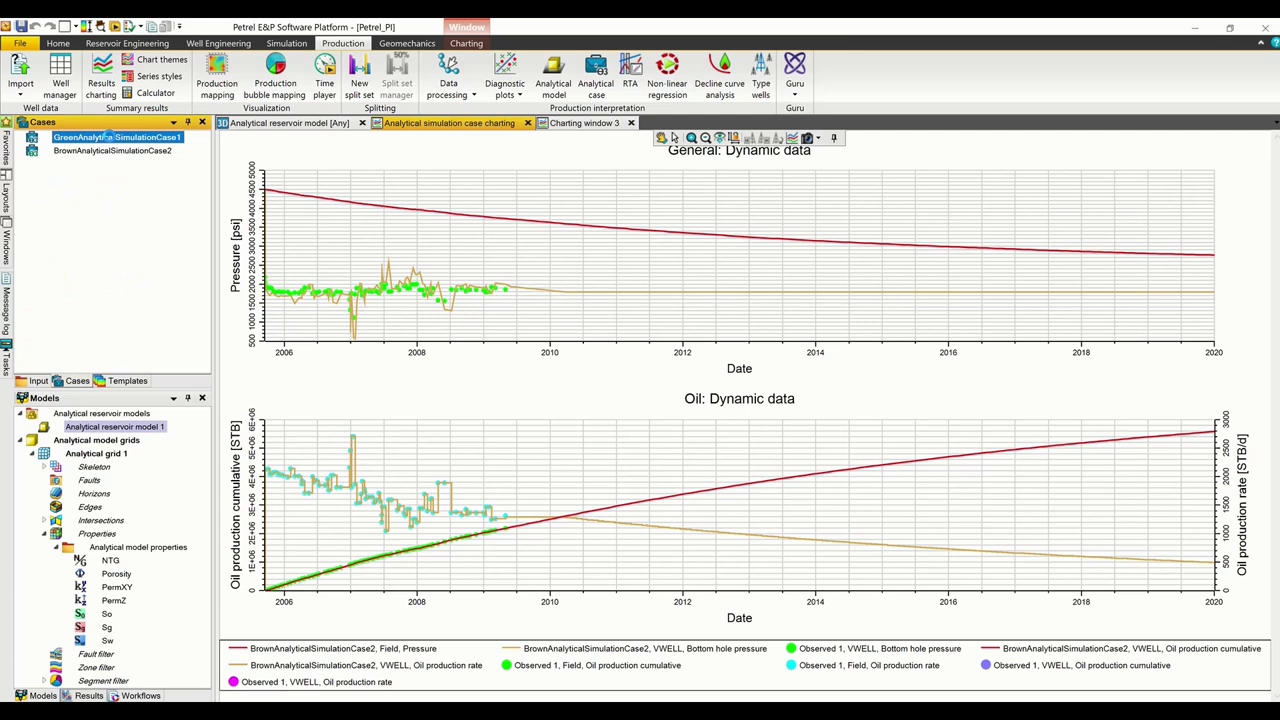
key("ctrl+c")
key("ctrl+v")
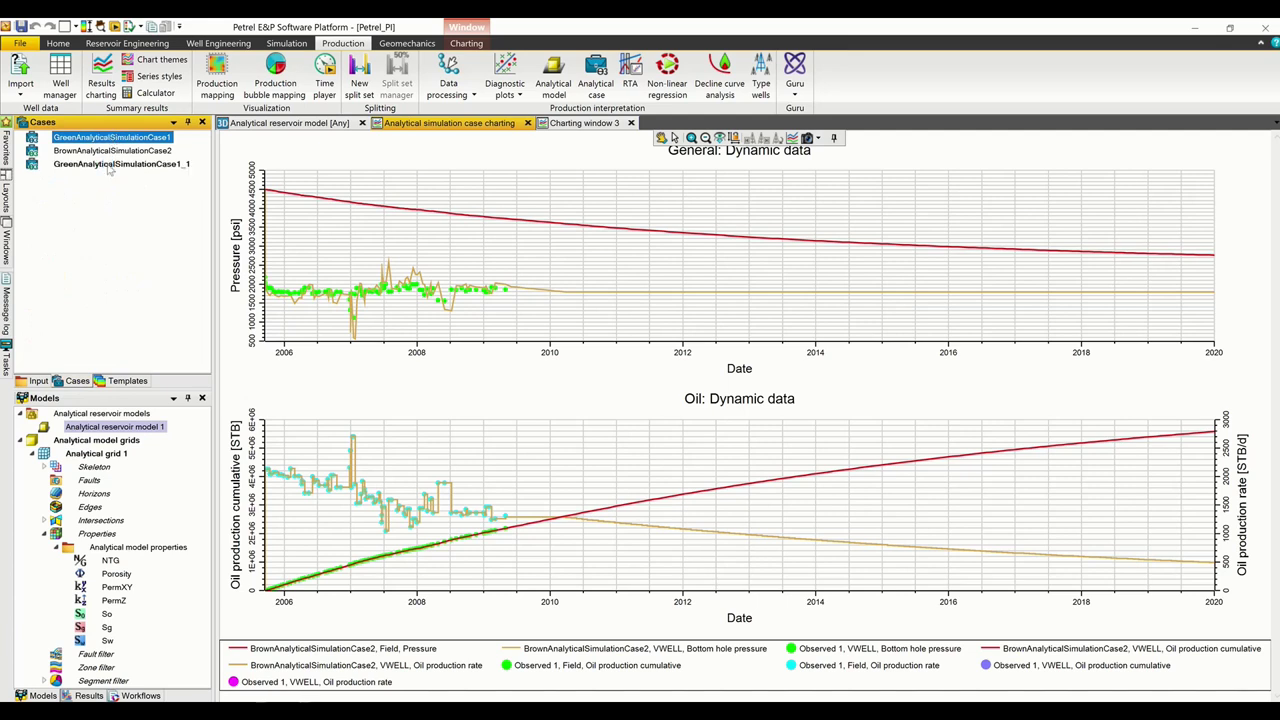
- Rename the copy to GreenAnalyticalSimulationCase2 and run its simulation
left_click(110, 166)
left_click(110, 166)
left_click(184, 166)
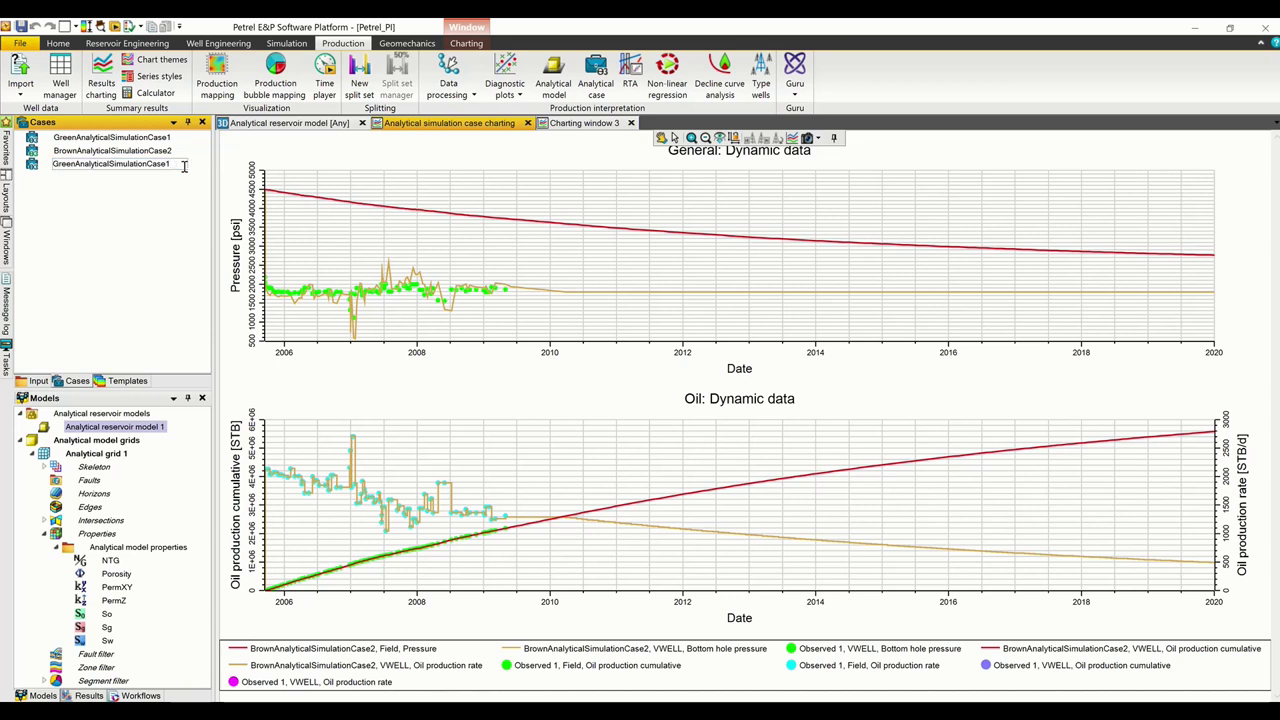
type("2")
key("Return")
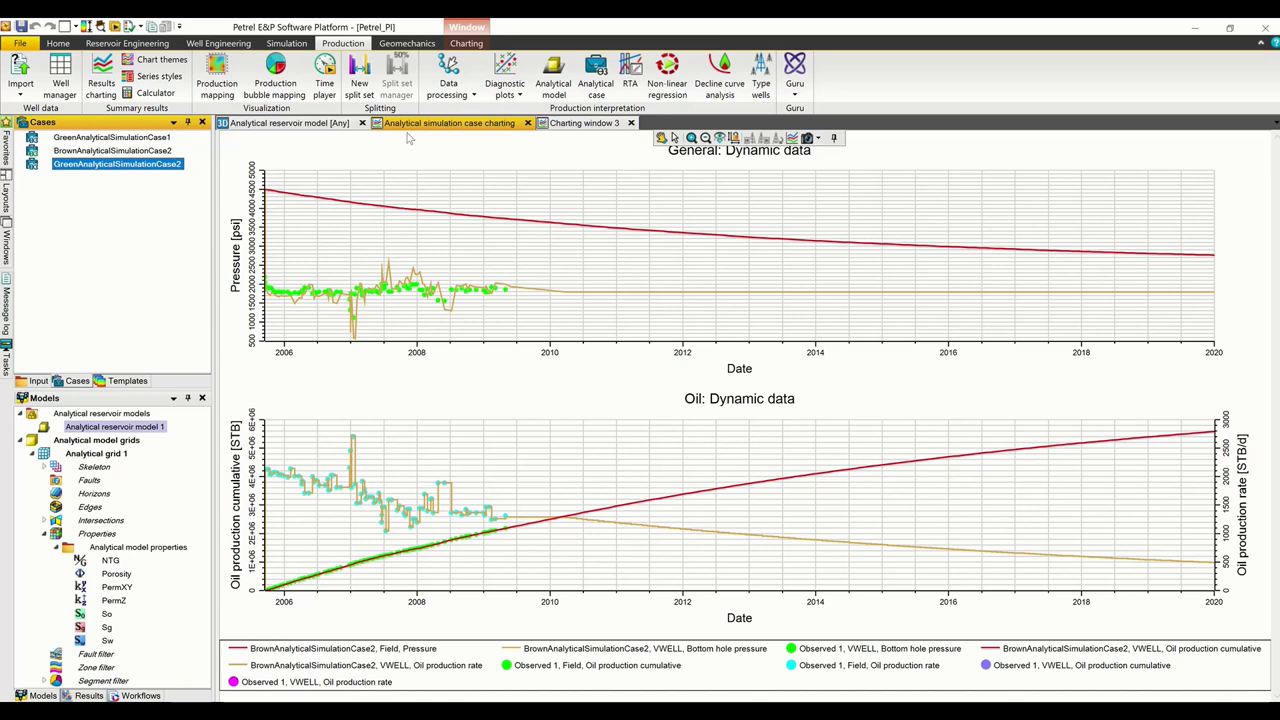
right_click(108, 168)
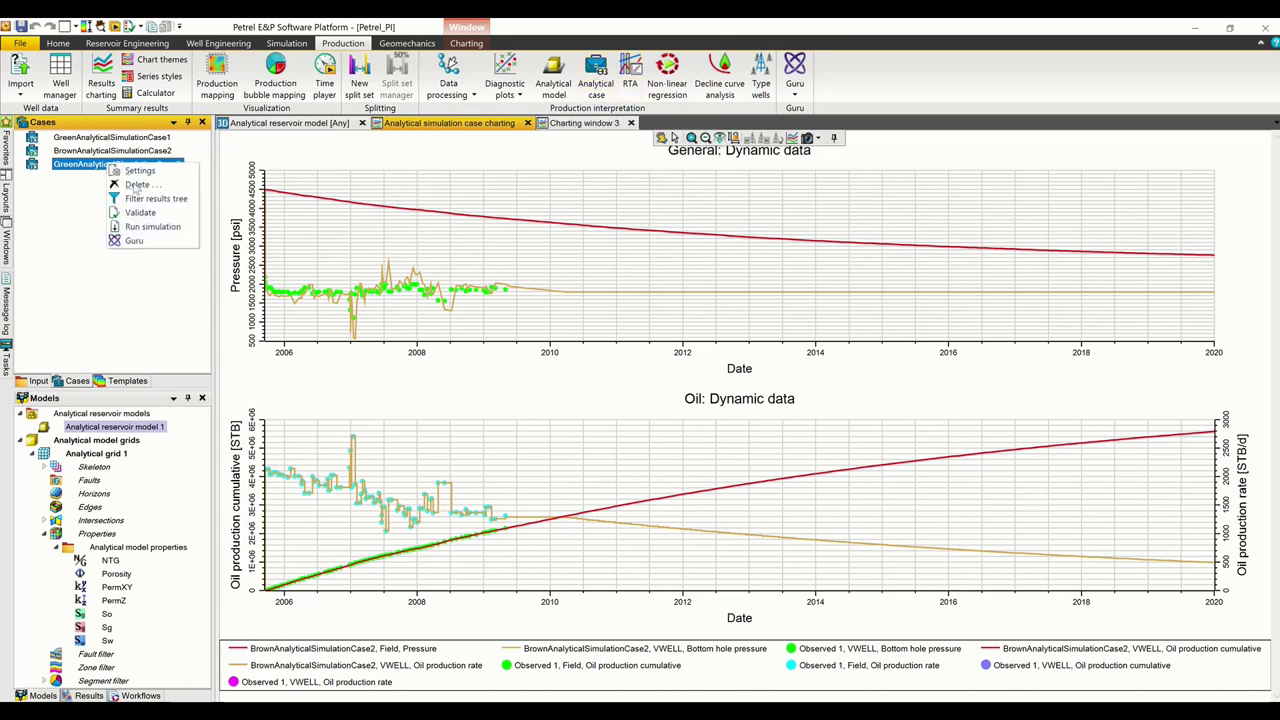
left_click(152, 228)
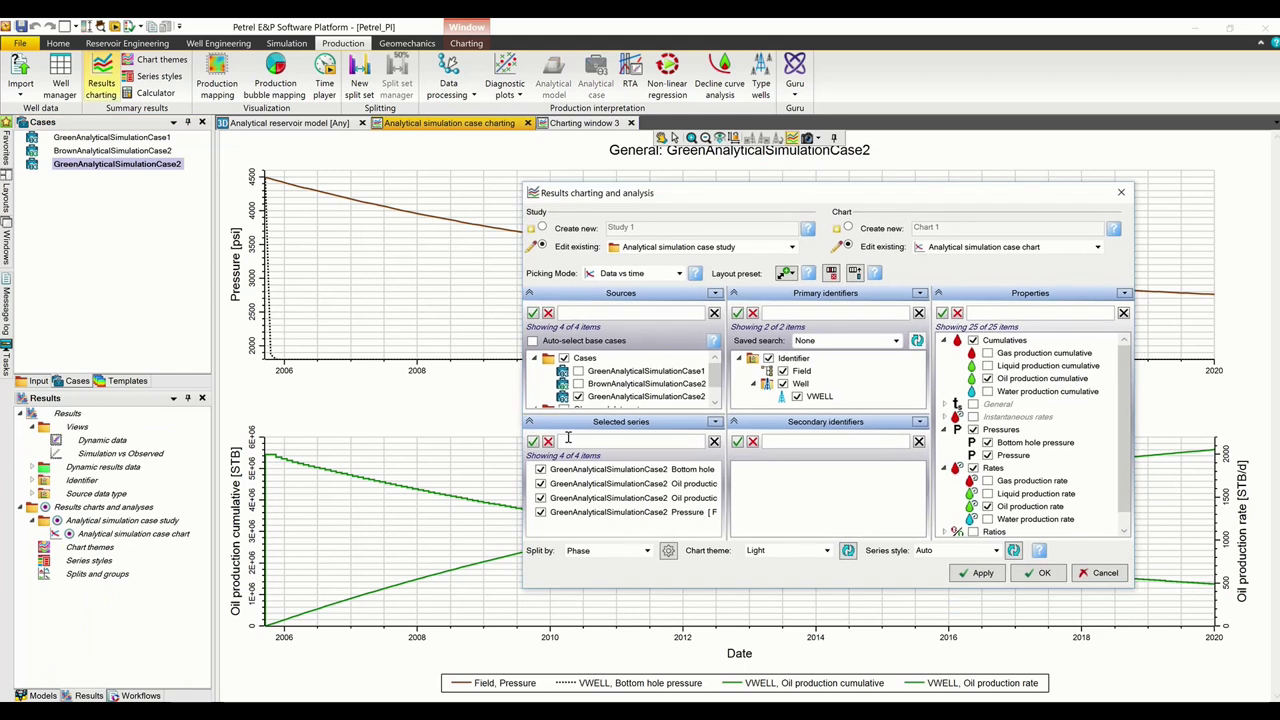
- Add BrownAnalyticalSimulationCase2 and Observed 1 as chart sources and apply the selection
left_click(577, 384)
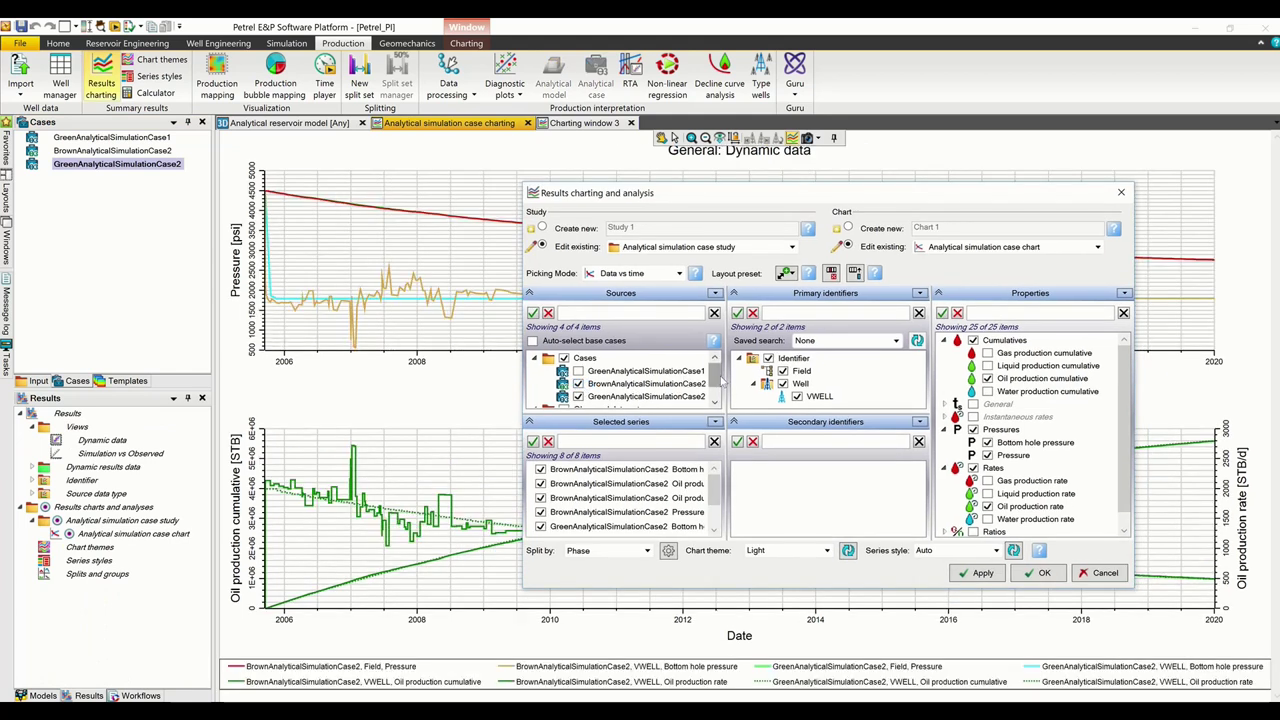
scroll(720, 382, "down", 2)
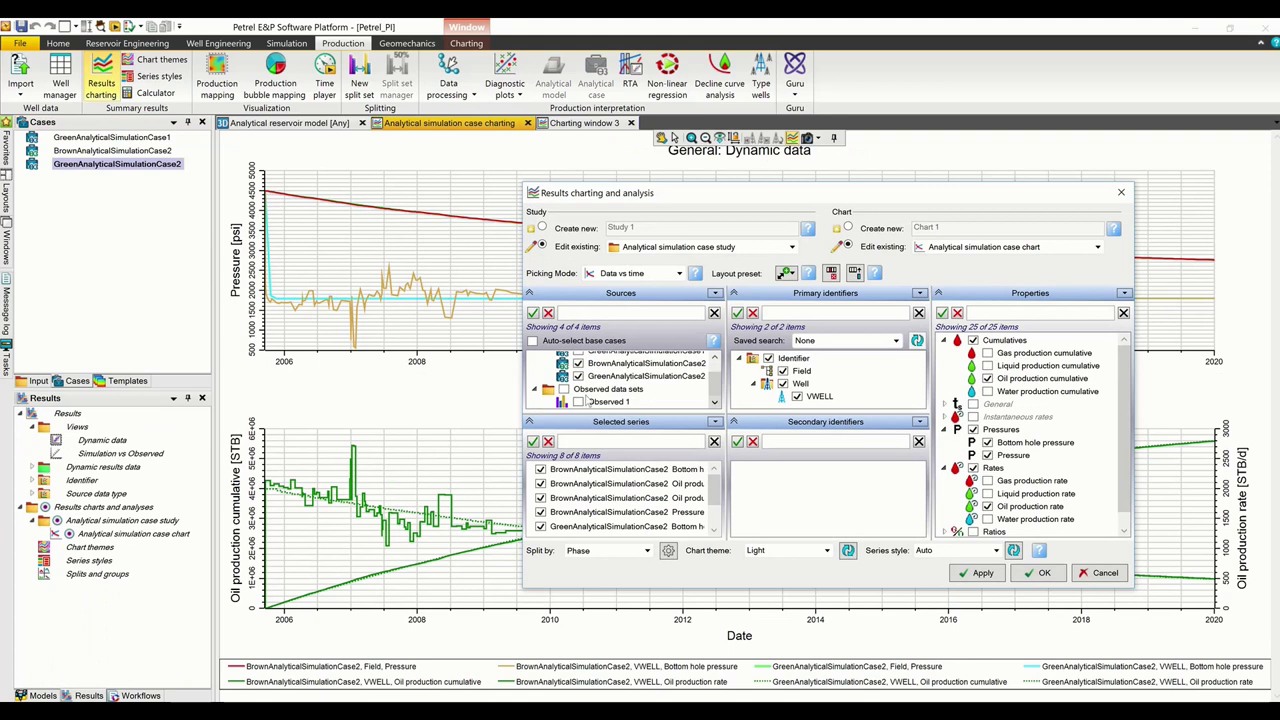
left_click(578, 402)
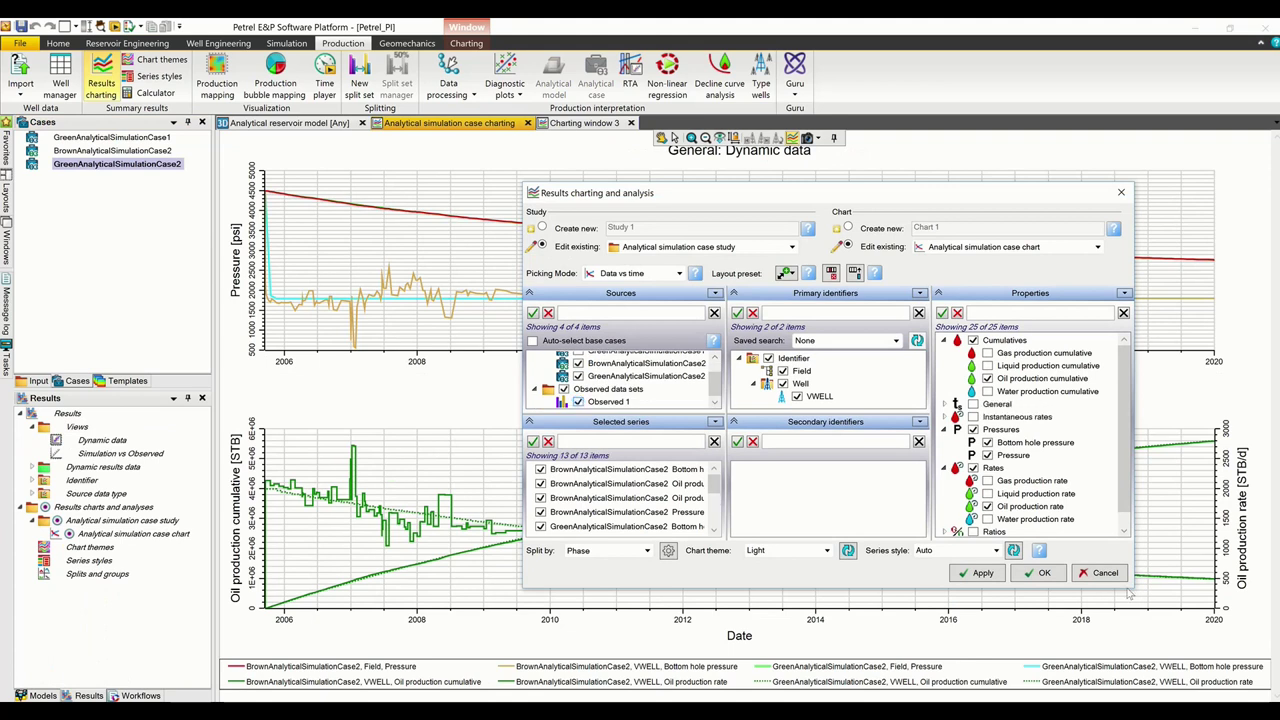
left_click(1045, 573)
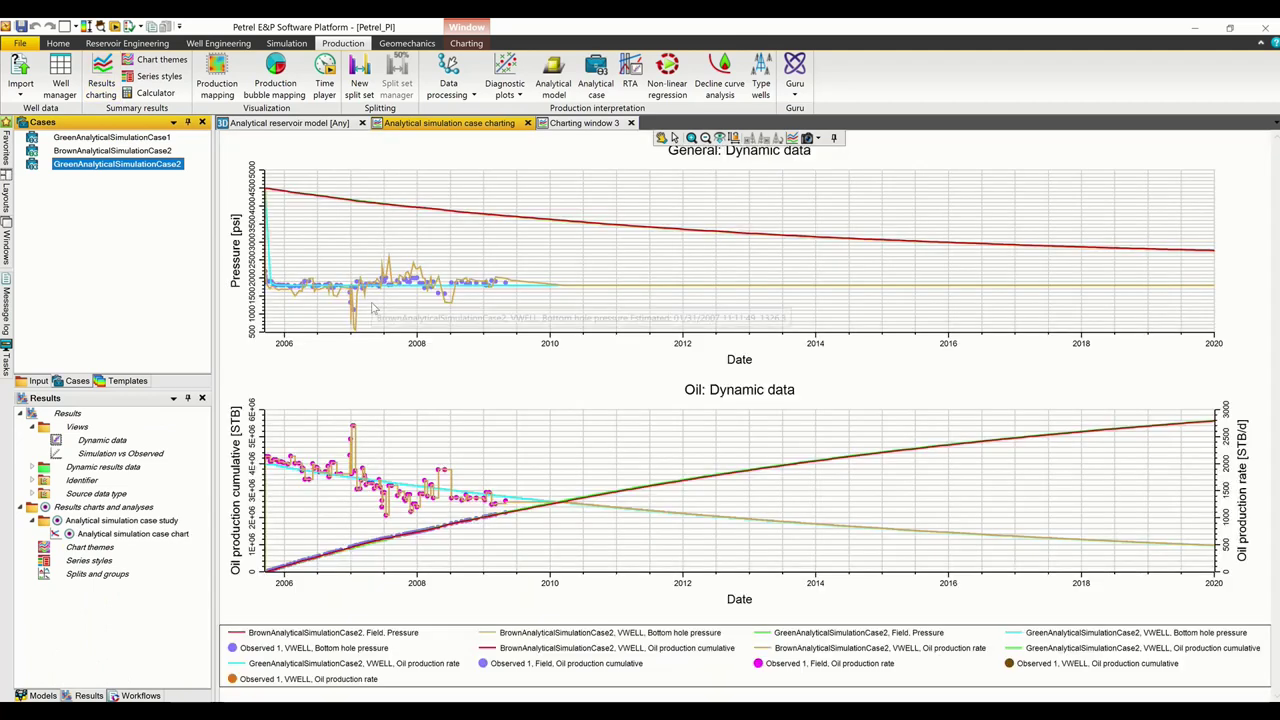
mouse_move(298, 290)
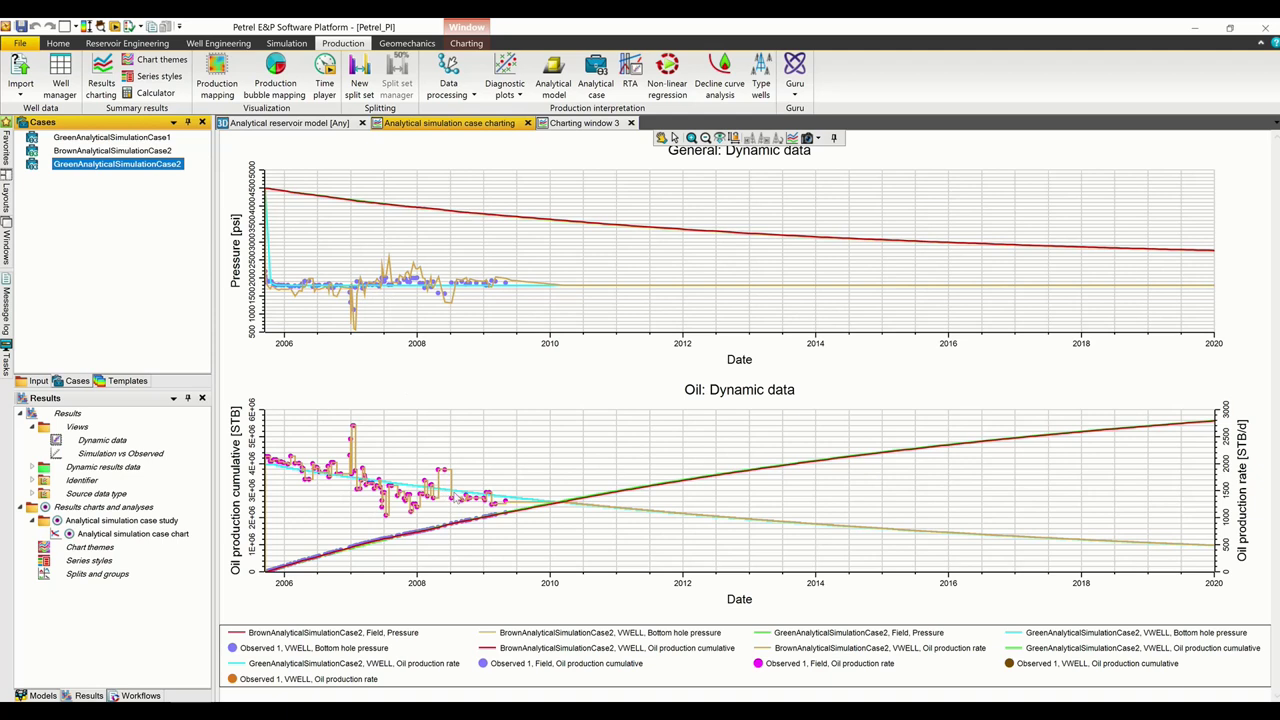
mouse_move(474, 505)
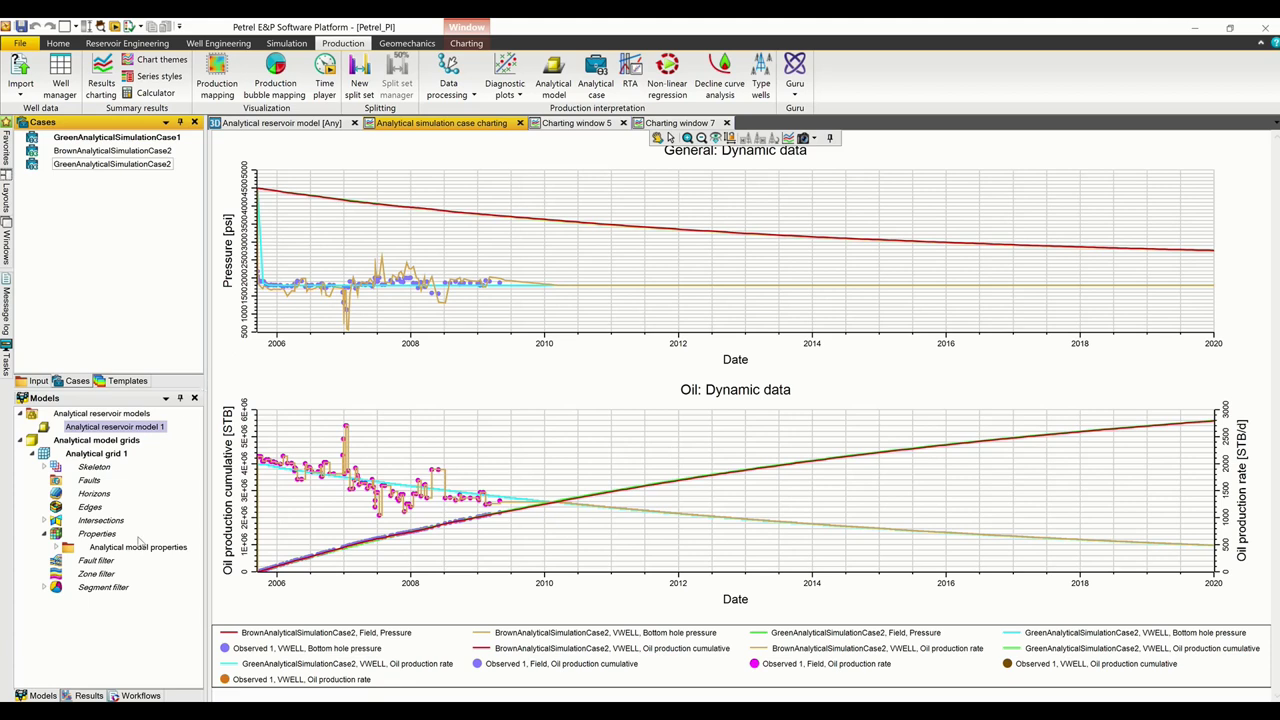
- Create Analytical reservoir model 2 with its grid populated from the well completions
left_click(179, 405)
left_click(553, 75)
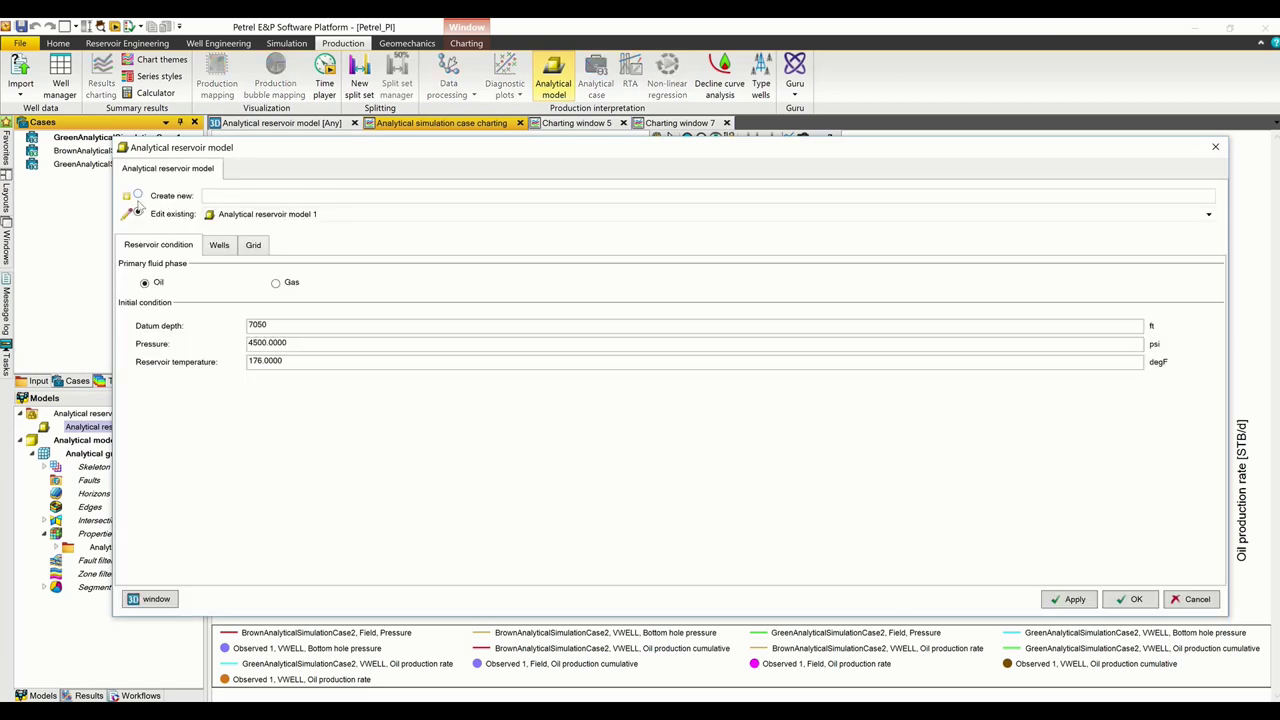
left_click(138, 196)
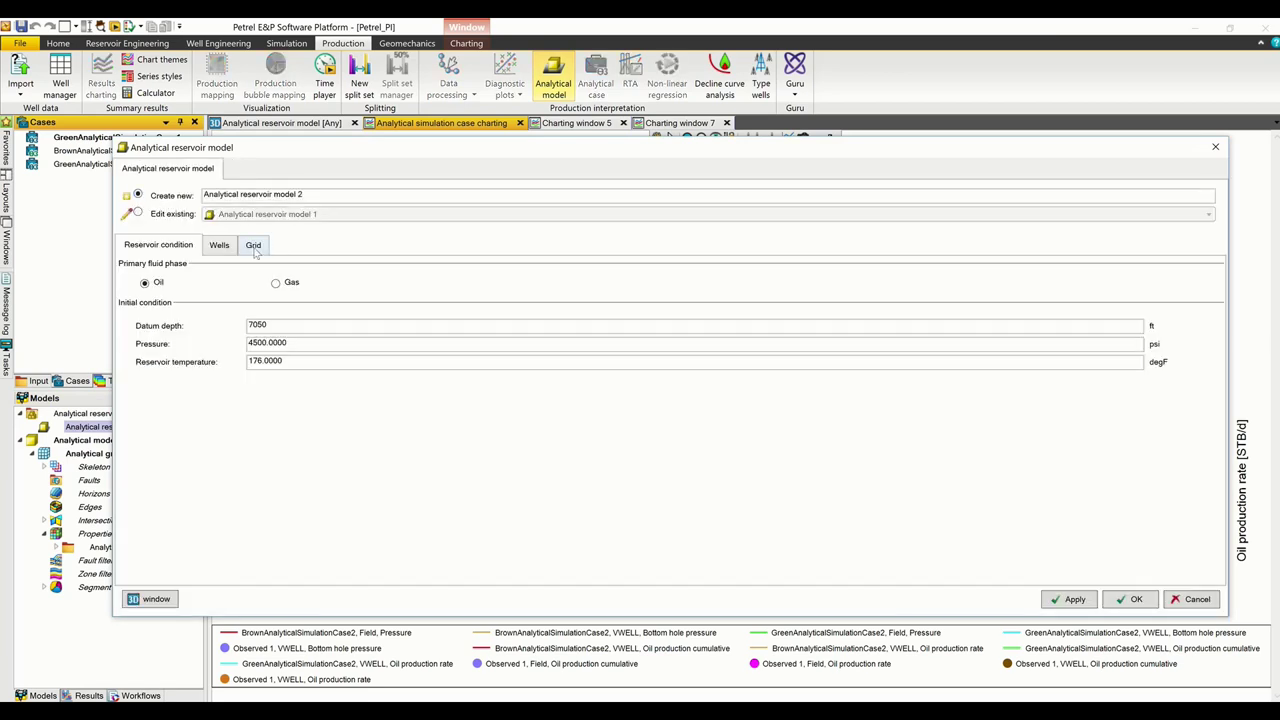
left_click(255, 246)
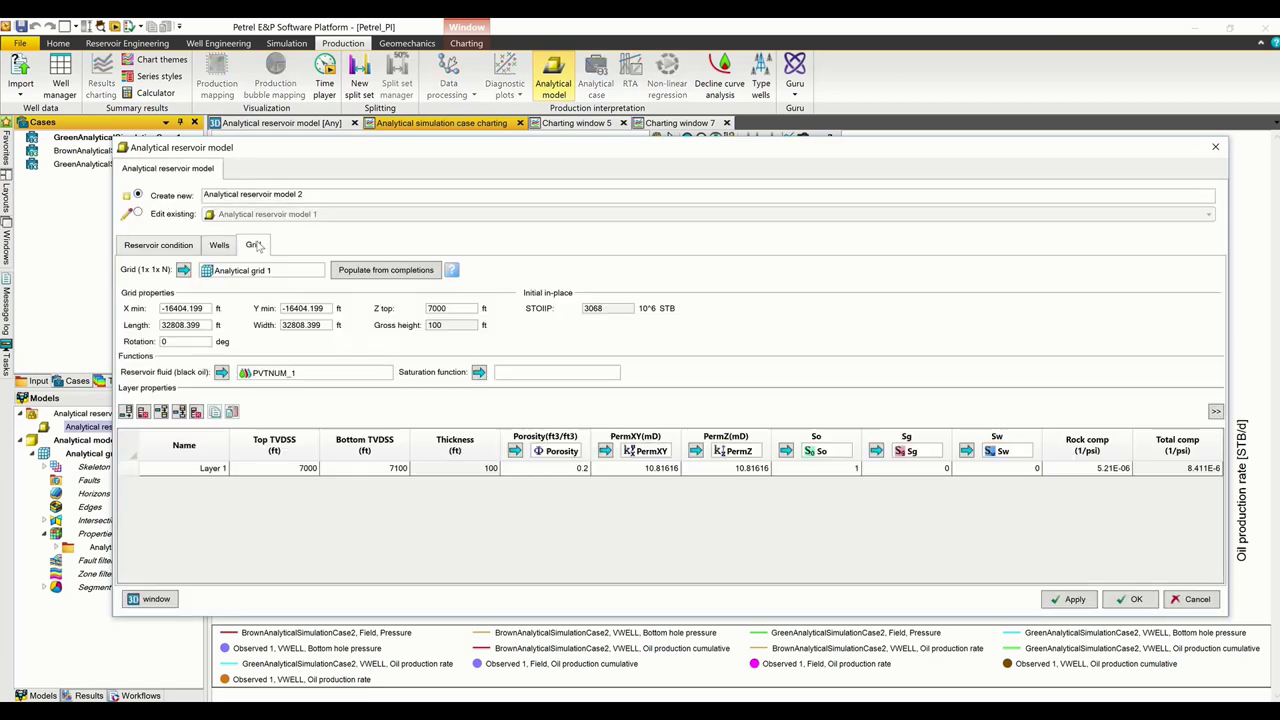
left_click(380, 272)
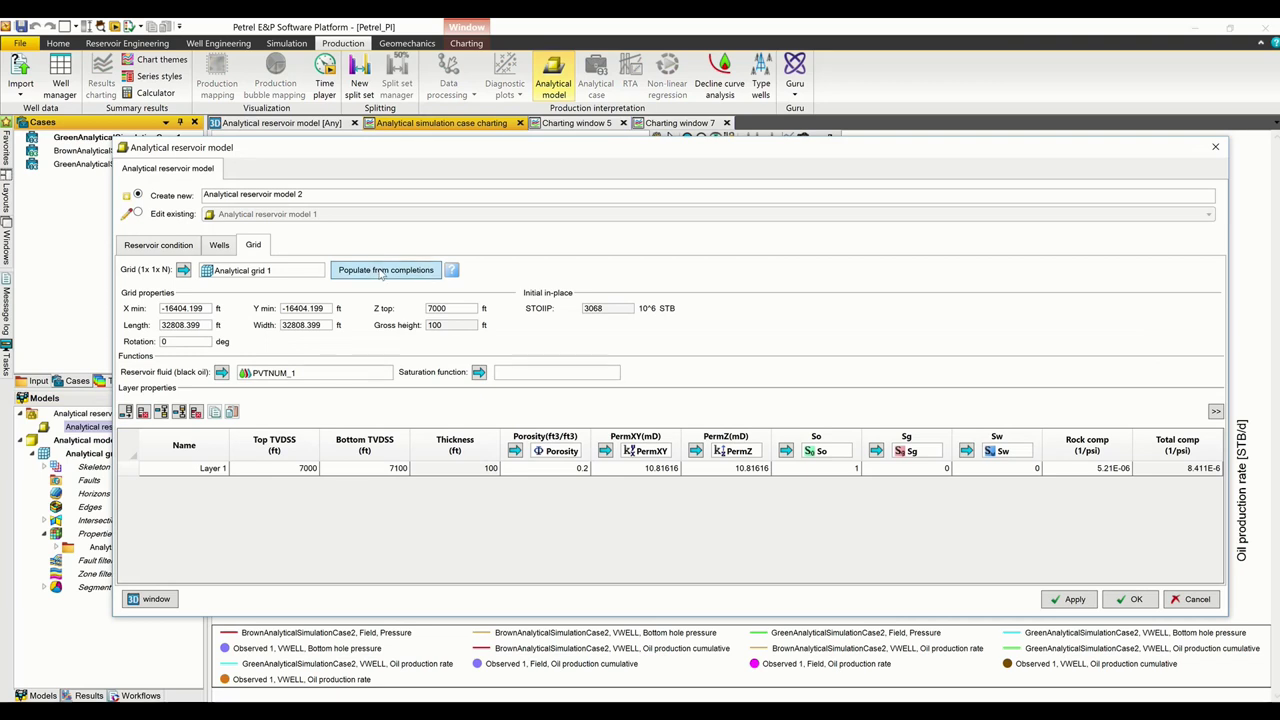
left_click(1134, 599)
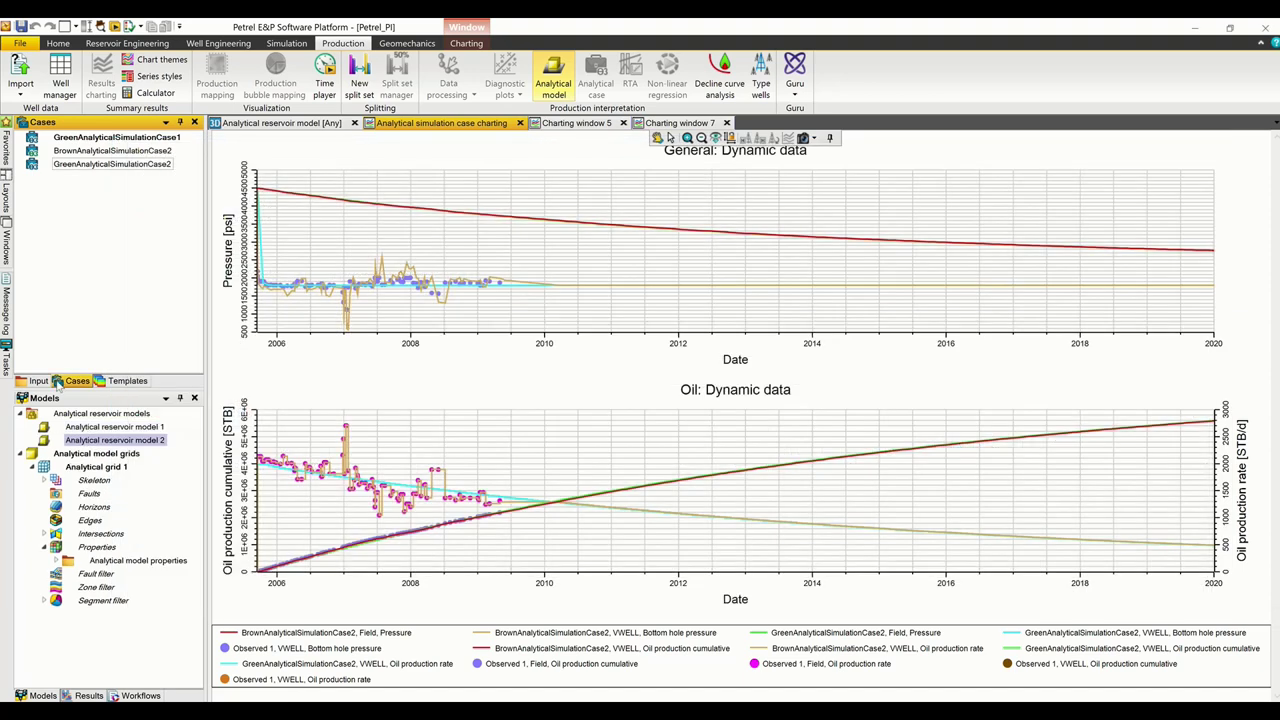
- Set the skin of VWELL's Perforation 1 to 0
left_click(38, 381)
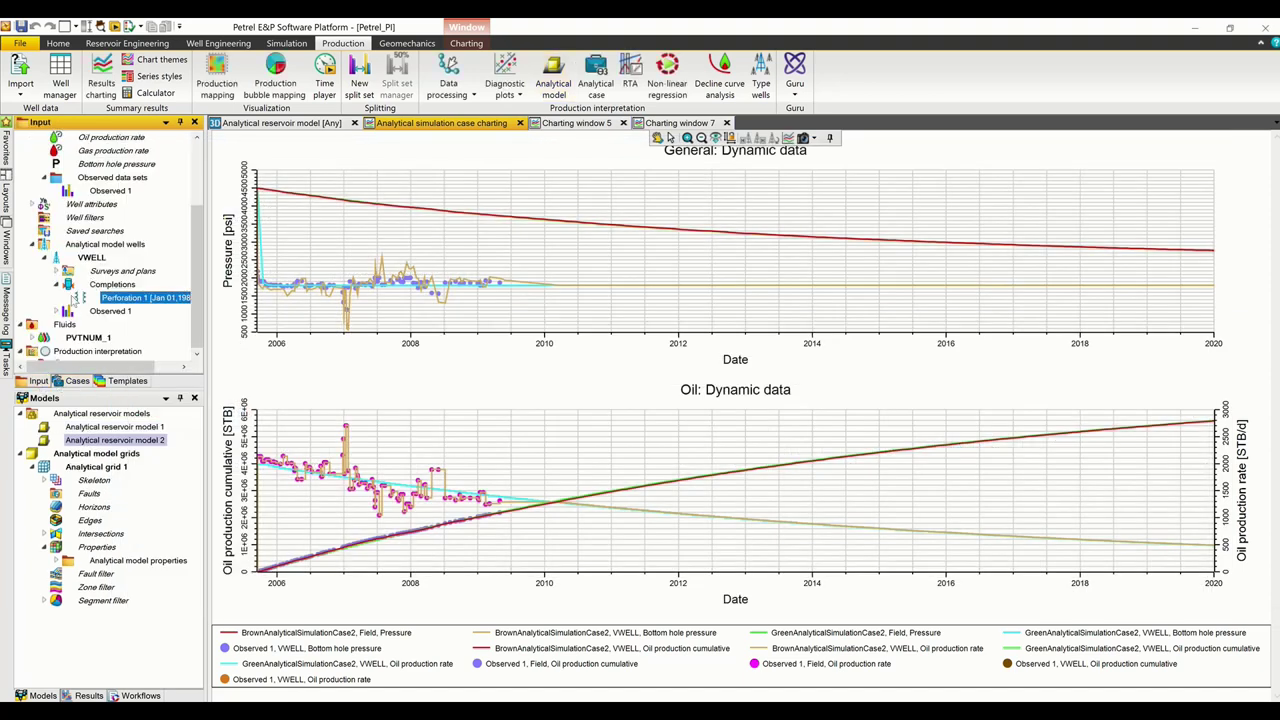
left_click(133, 300)
double_click(133, 300)
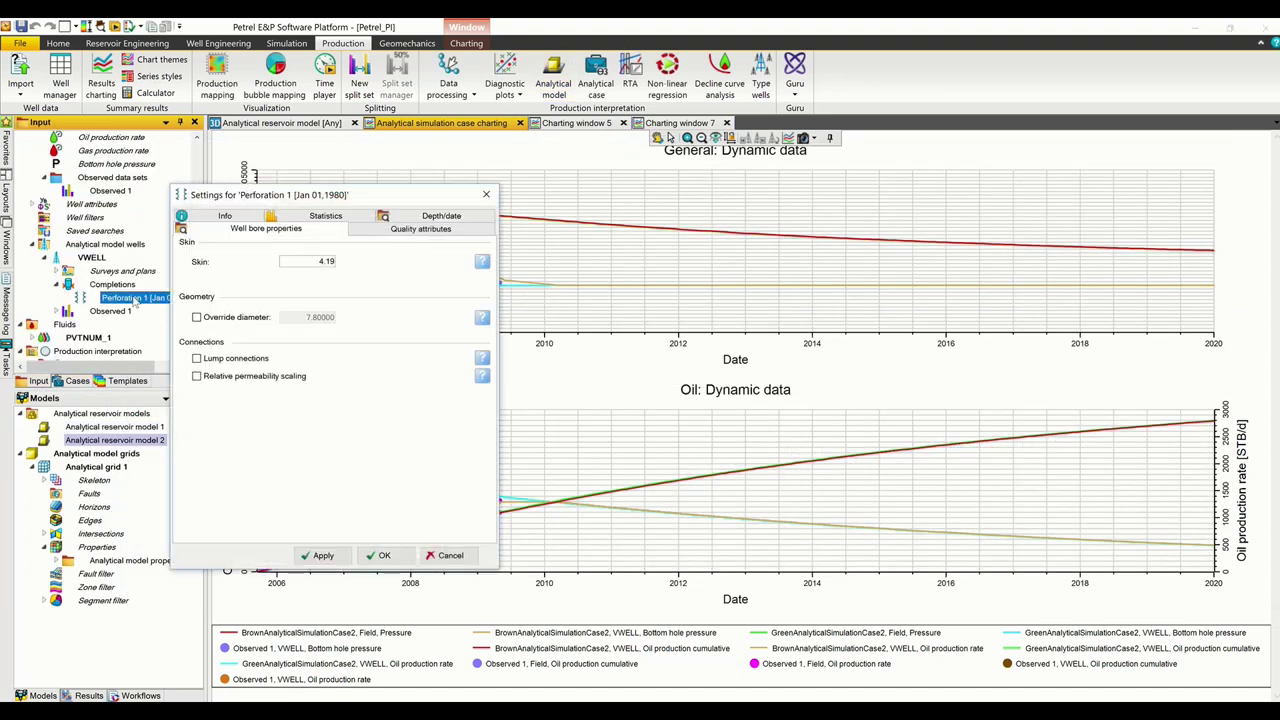
type("0")
left_click(382, 555)
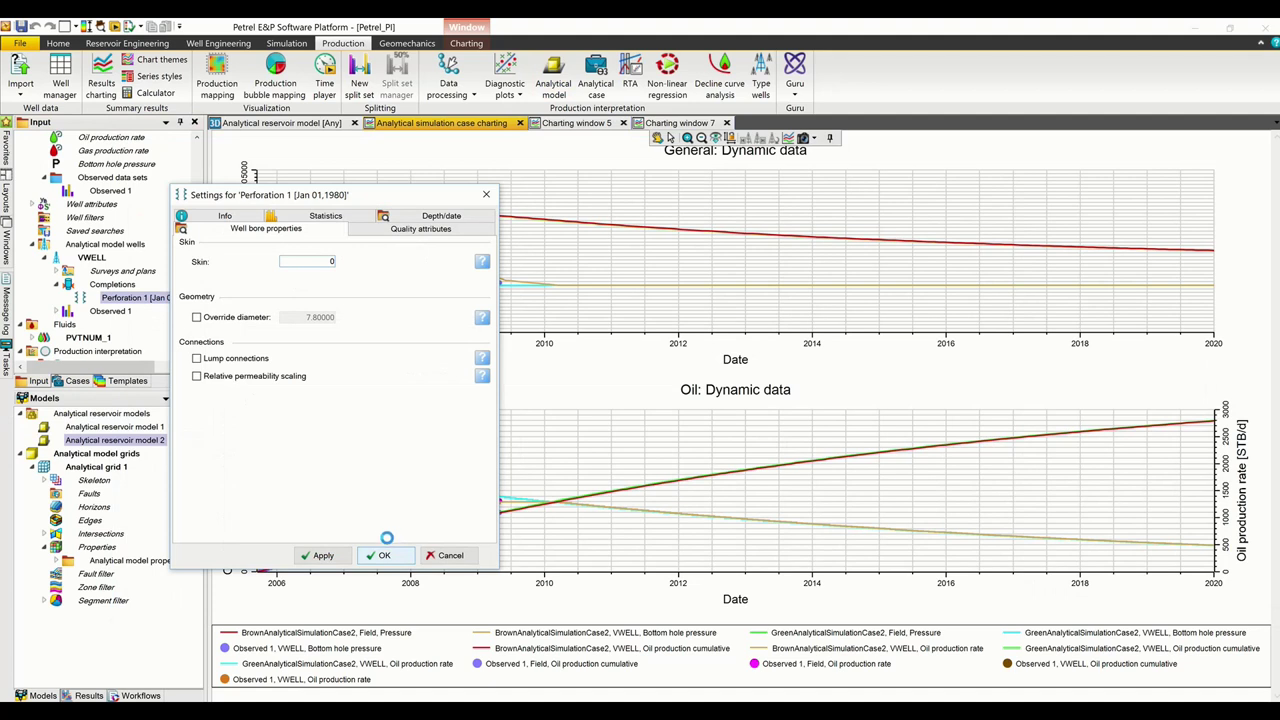
left_click(596, 75)
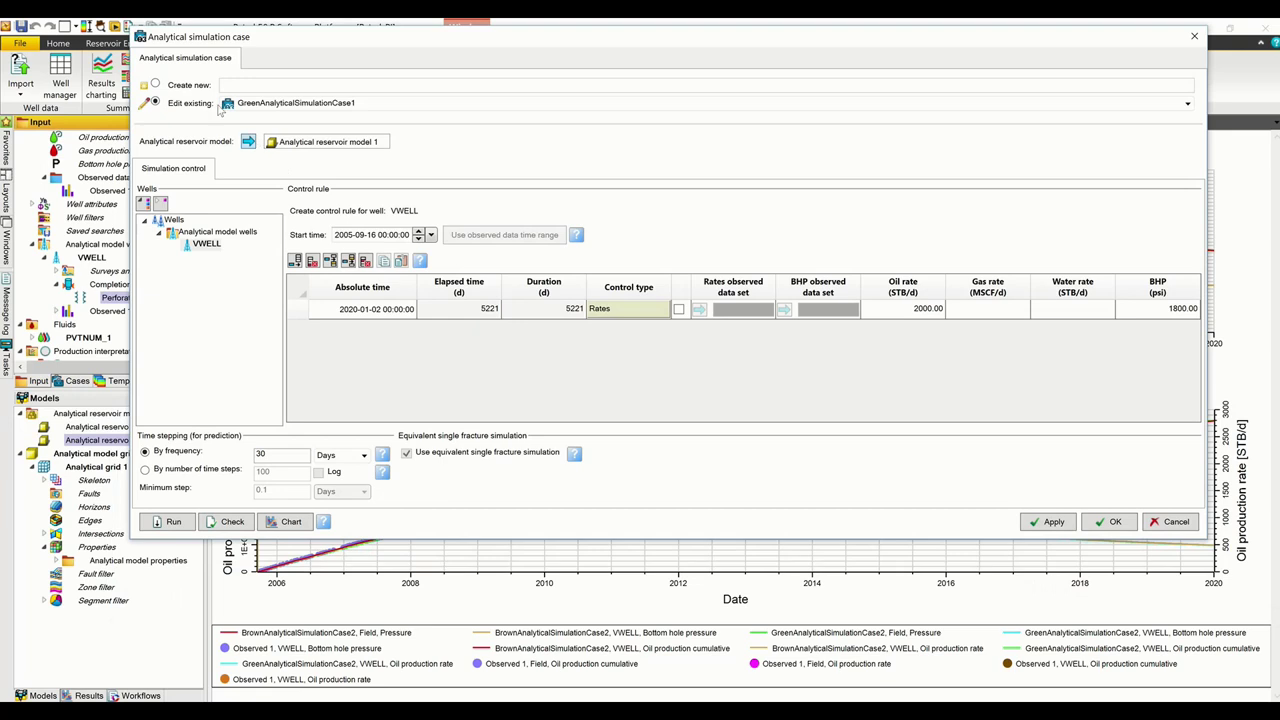
- Start NLRAnalyticalSimulationCase3 from BrownAnalyticalSimulationCase2's settings and delete the 2020-01-02 forecast row
left_click(257, 108)
left_click(258, 133)
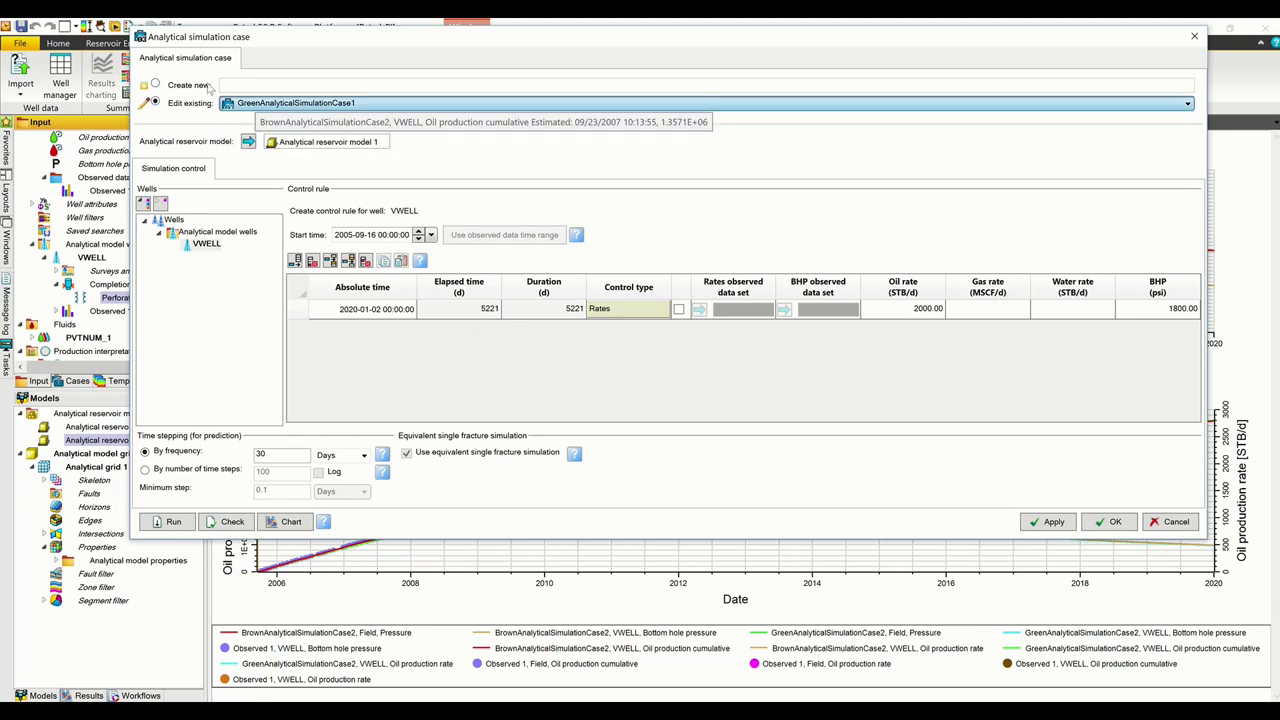
left_click(156, 85)
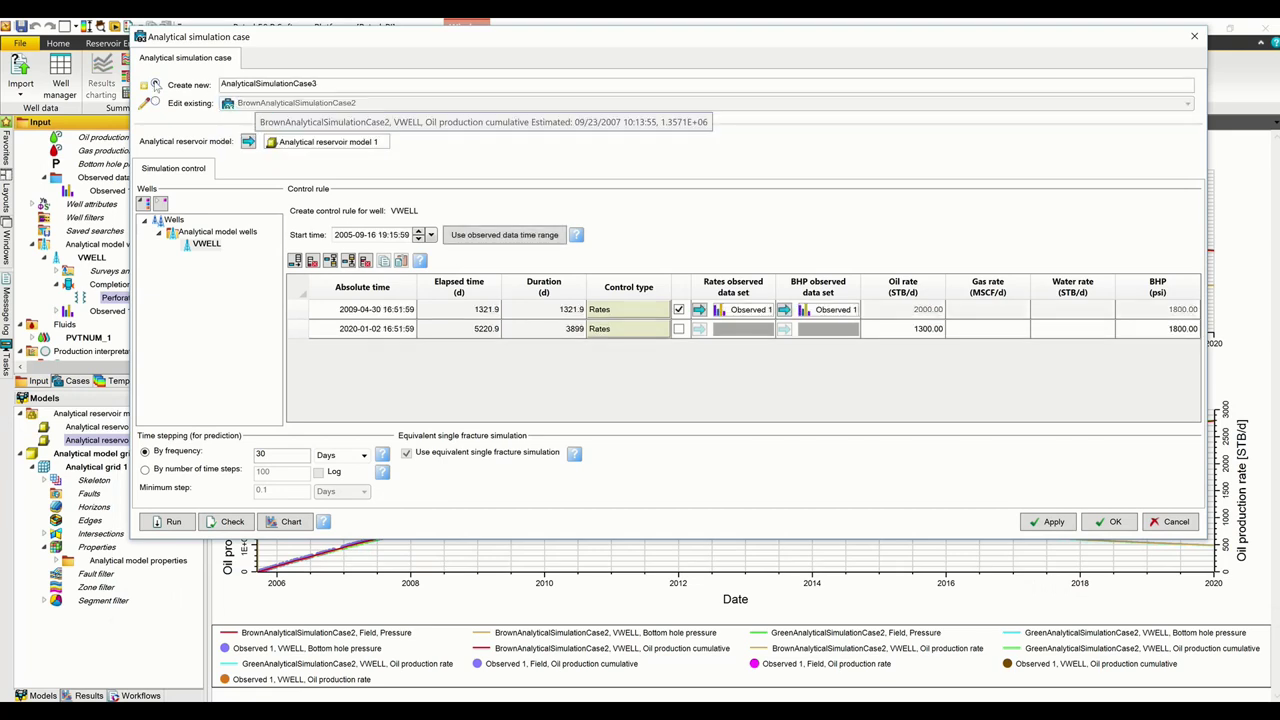
left_click(222, 85)
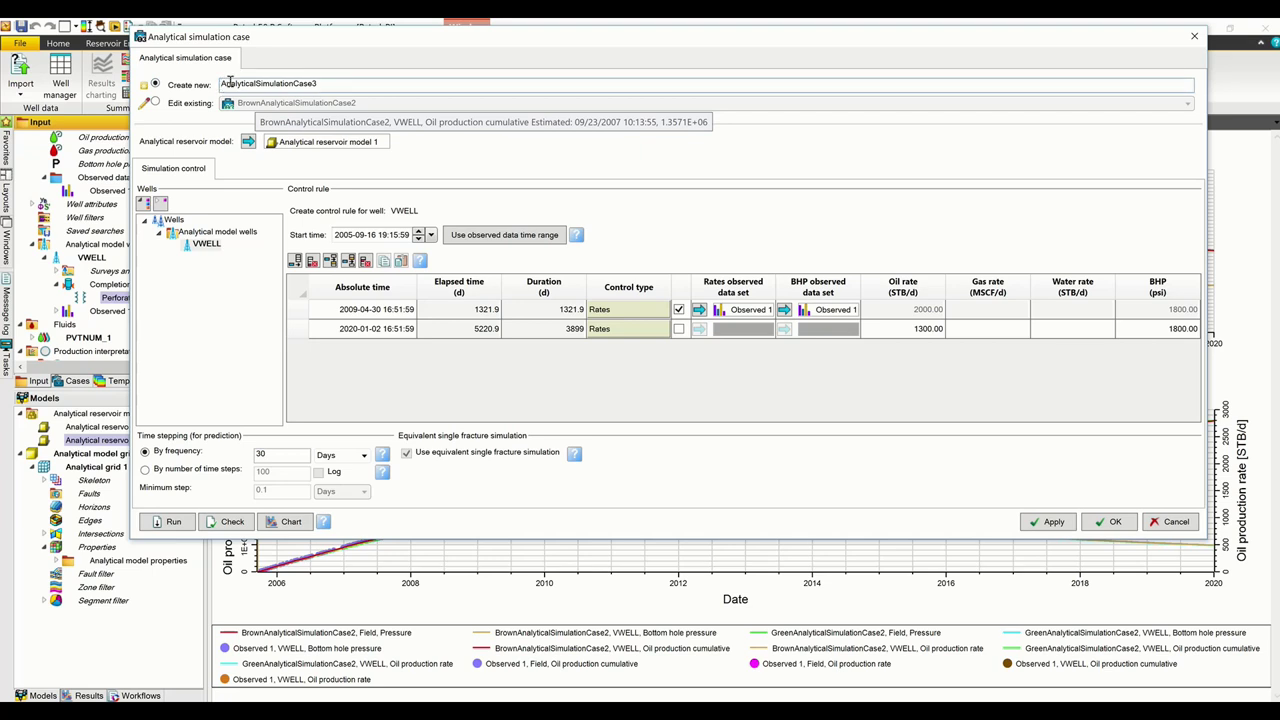
type("NLR")
left_click(298, 330)
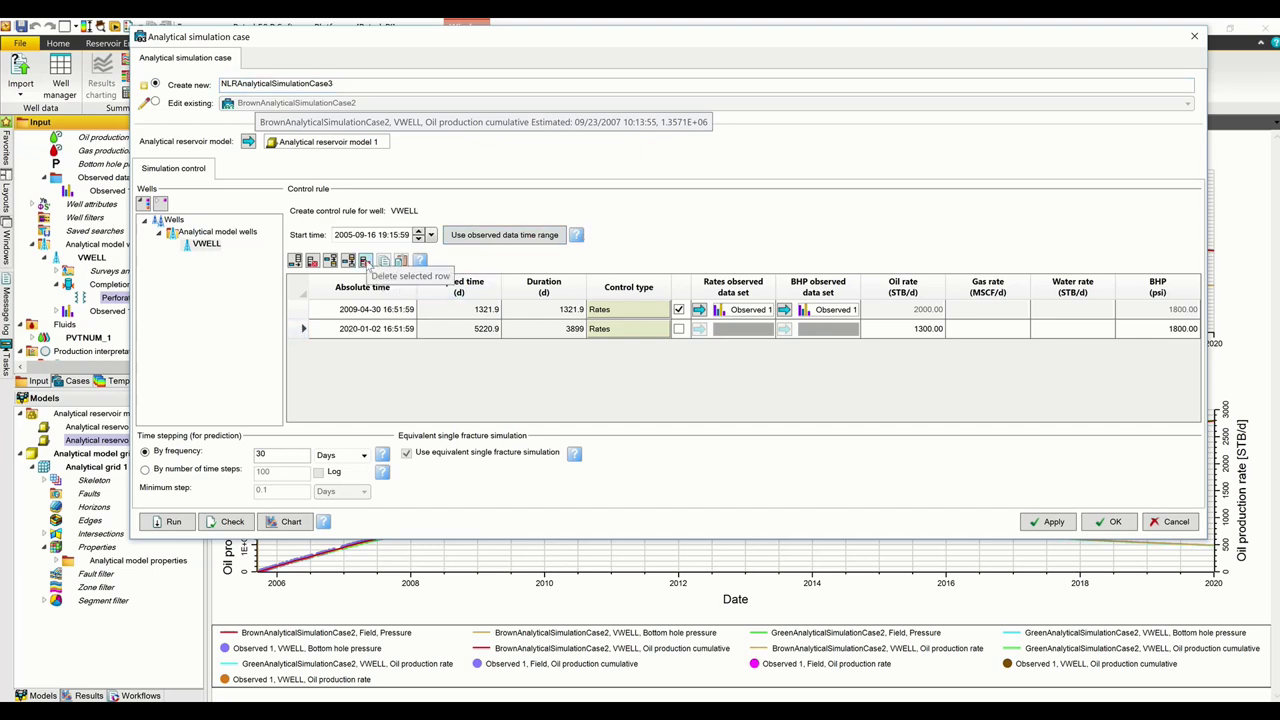
left_click(366, 261)
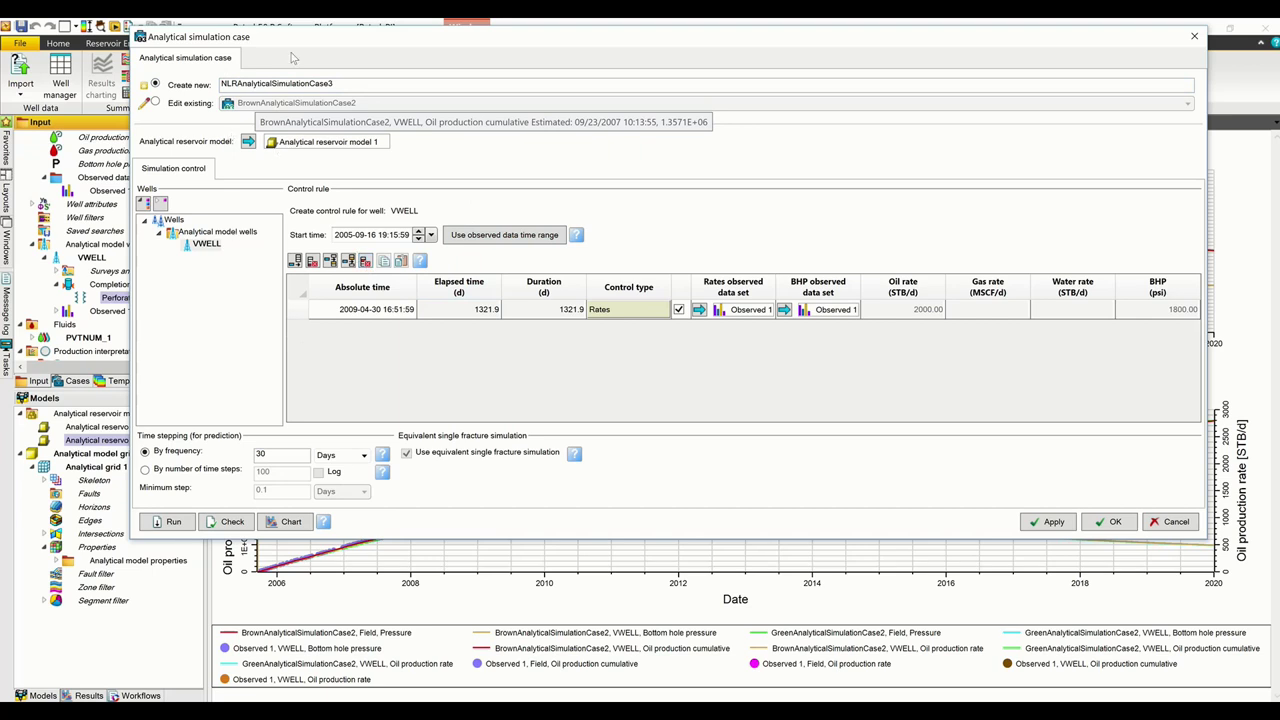
- Assign Analytical reservoir model 2 to the case and add a new control rule row
left_click_drag(300, 38, 478, 107)
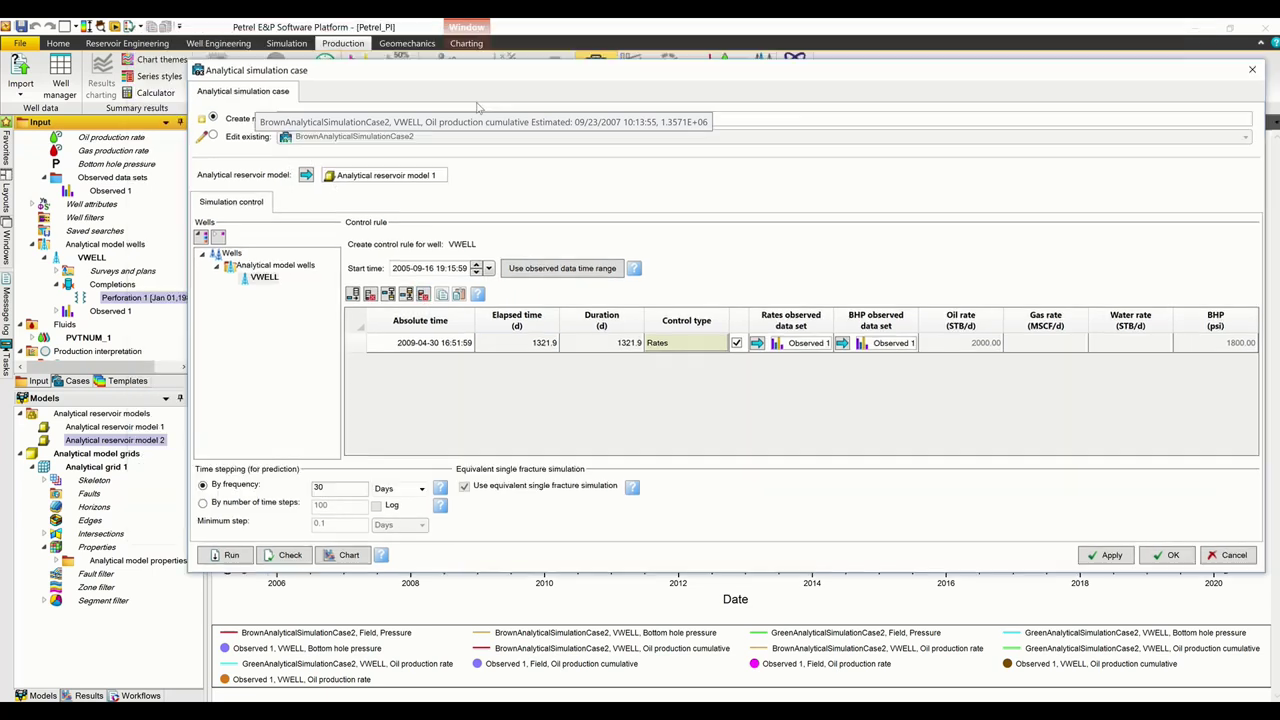
left_click(152, 442)
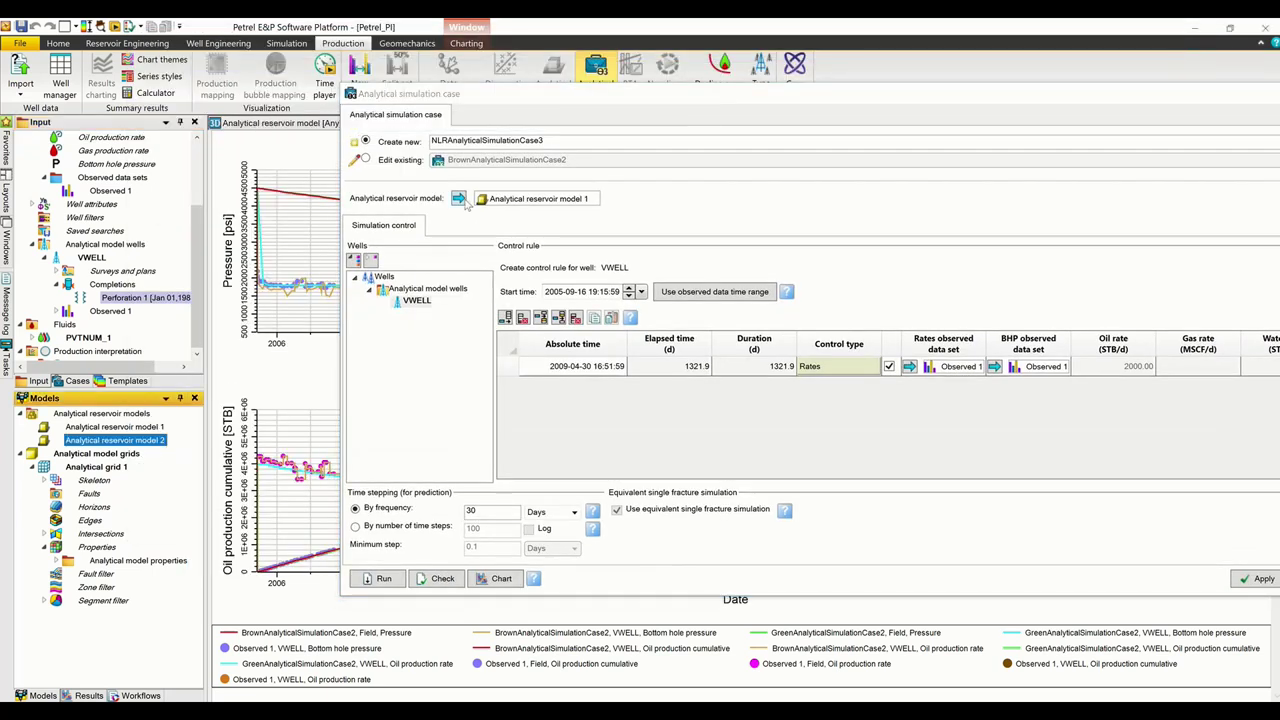
left_click(459, 199)
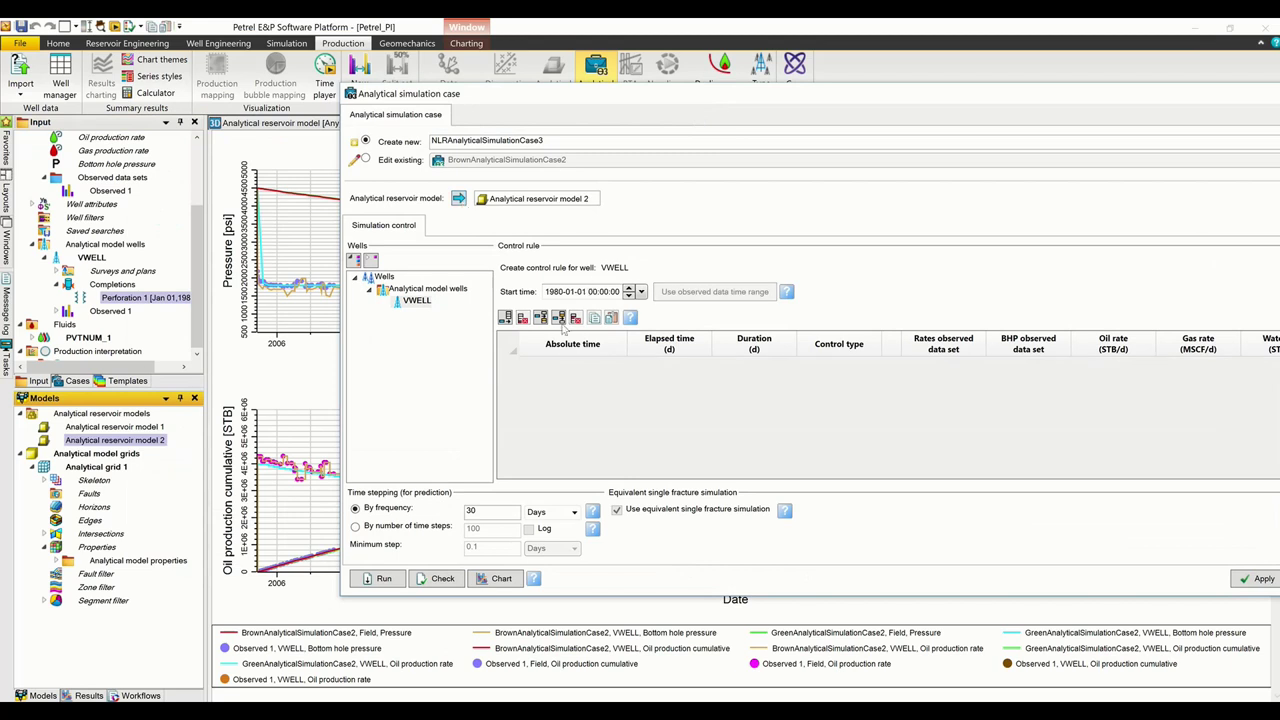
left_click(506, 317)
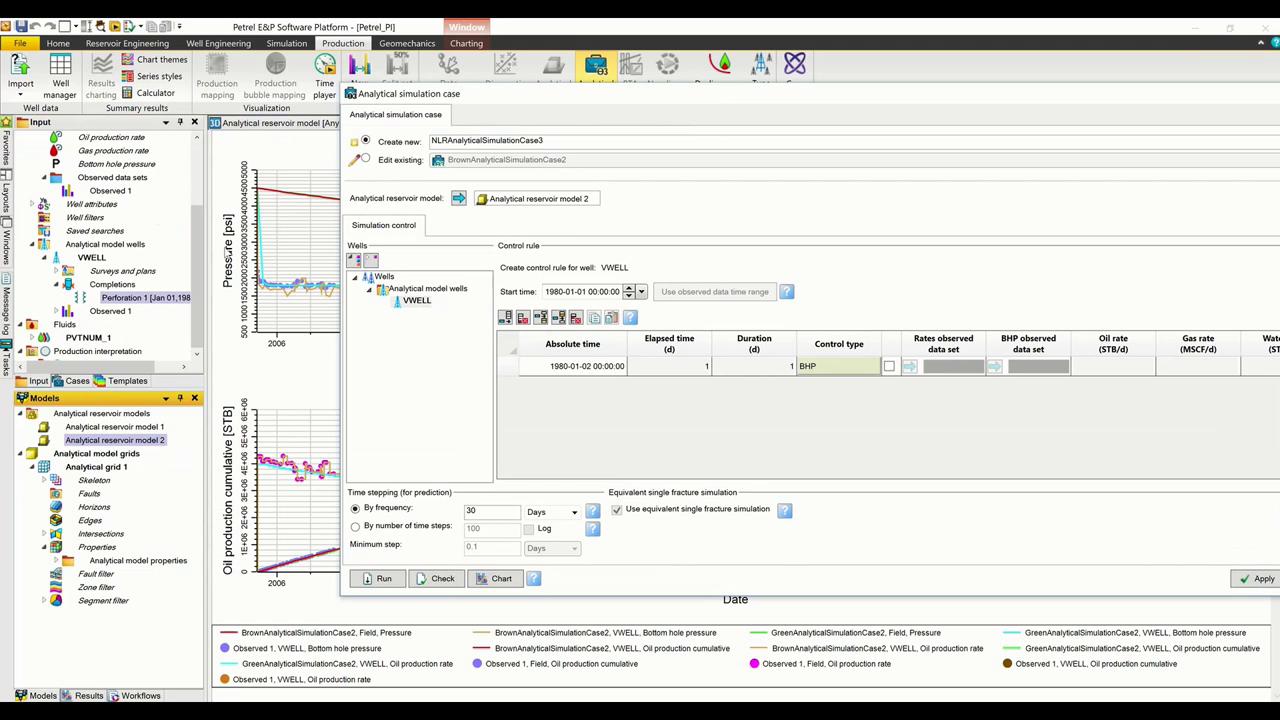
scroll(100, 250, "down", 1)
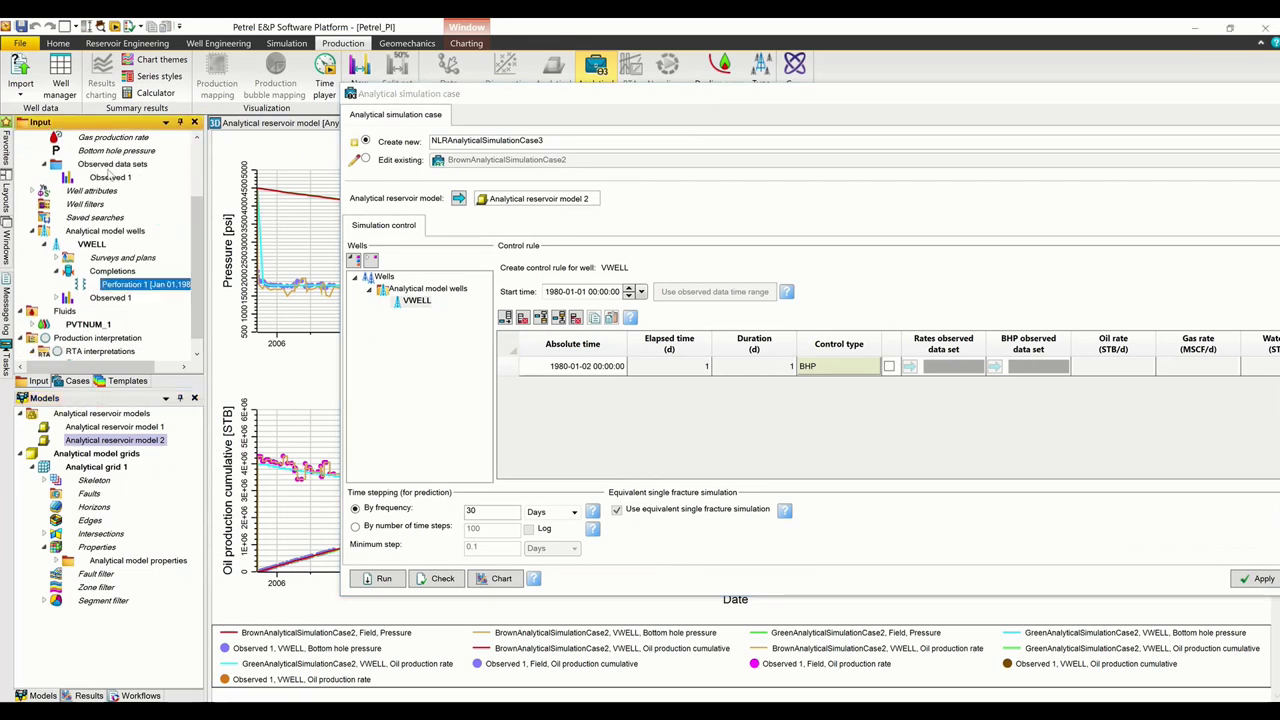
- Use Observed 1 for rates and BHP with Rates control, starting at the observed data's 2005-09-16
left_click(110, 177)
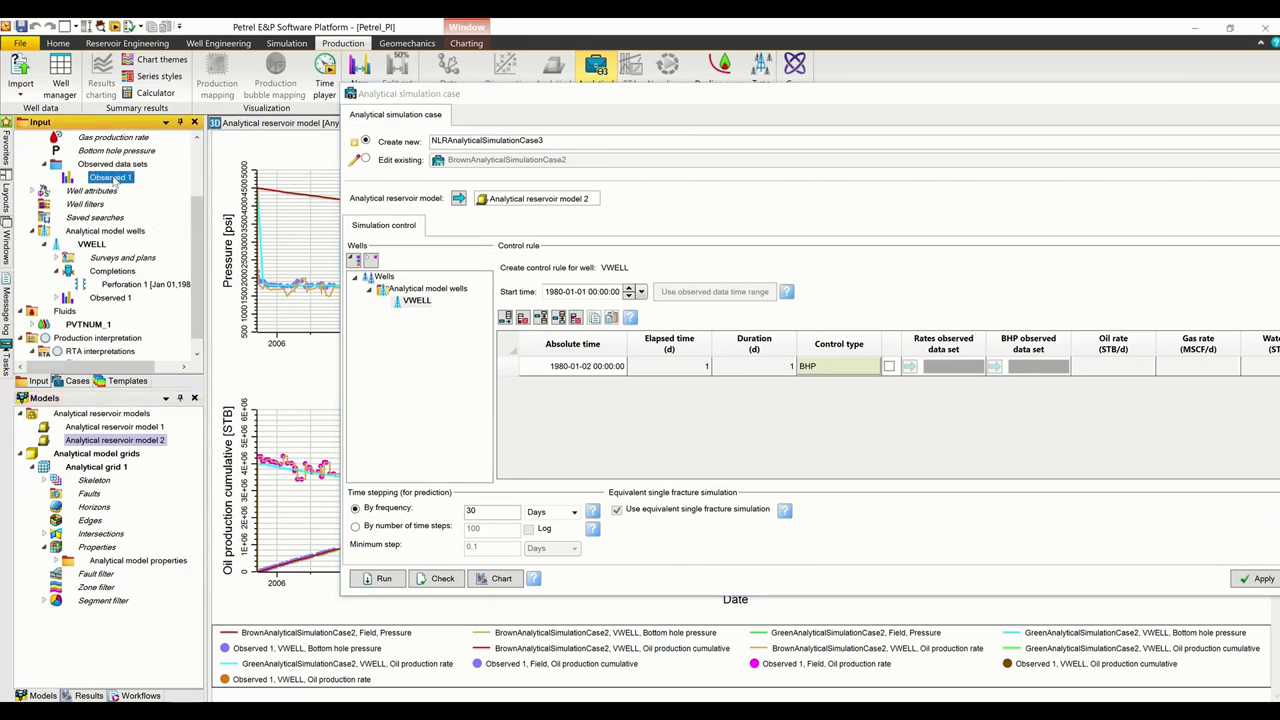
left_click(888, 366)
left_click(909, 366)
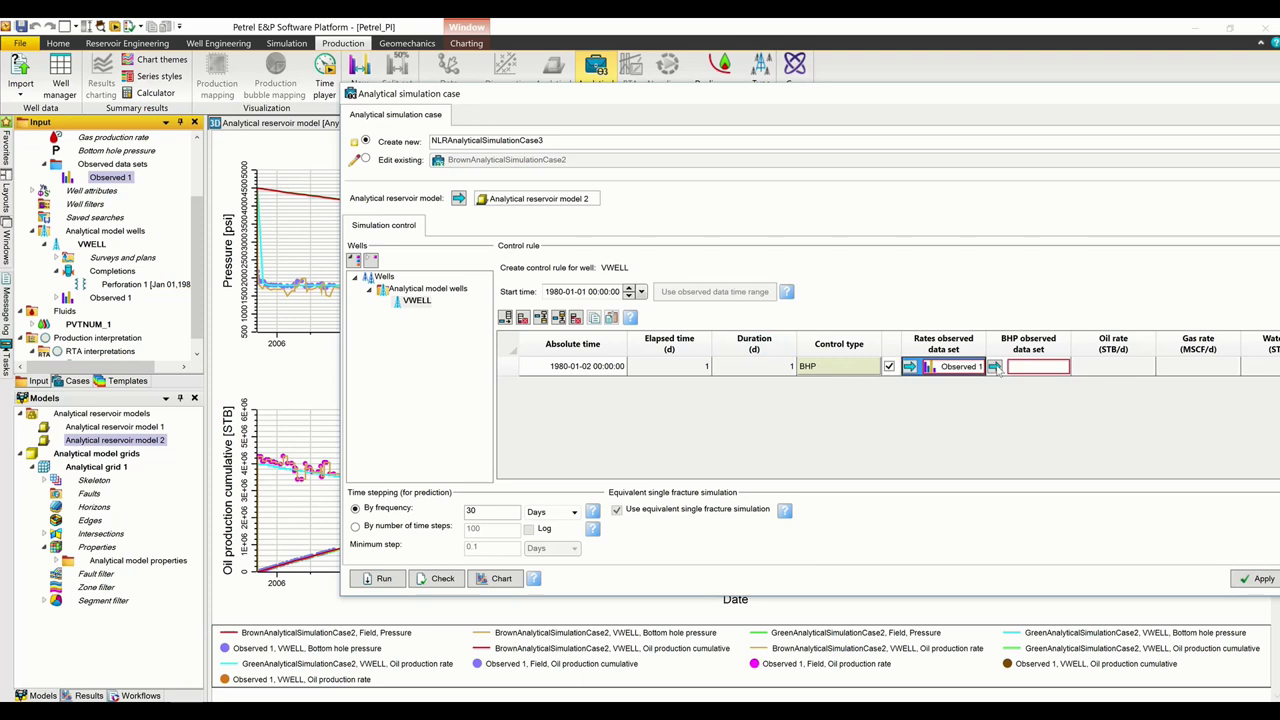
left_click(996, 367)
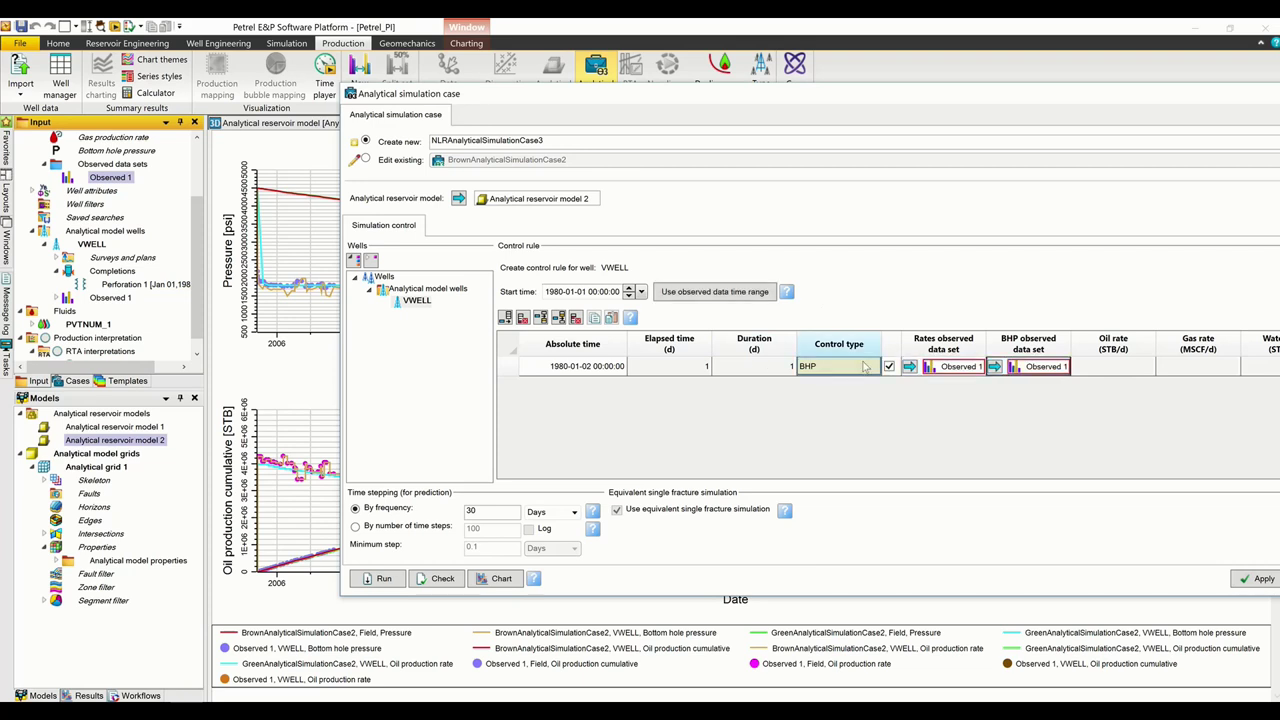
left_click(865, 367)
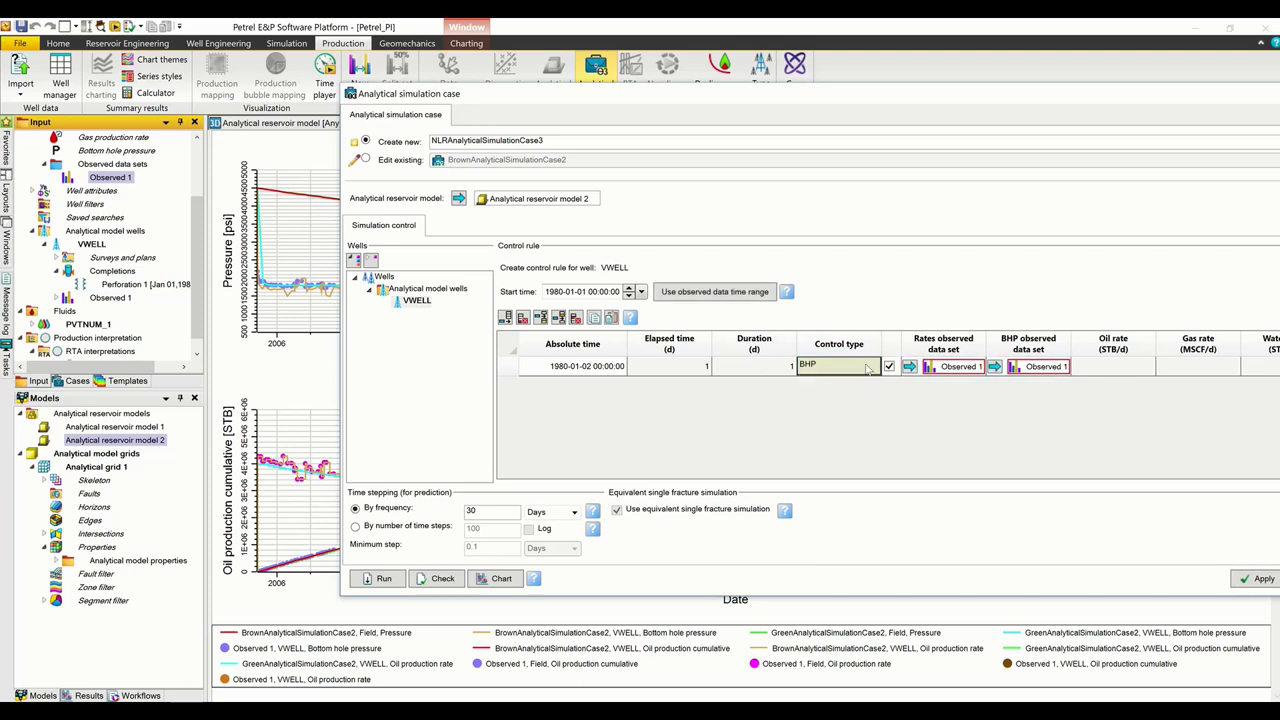
left_click(869, 369)
left_click(812, 398)
left_click_drag(853, 96, 522, 55)
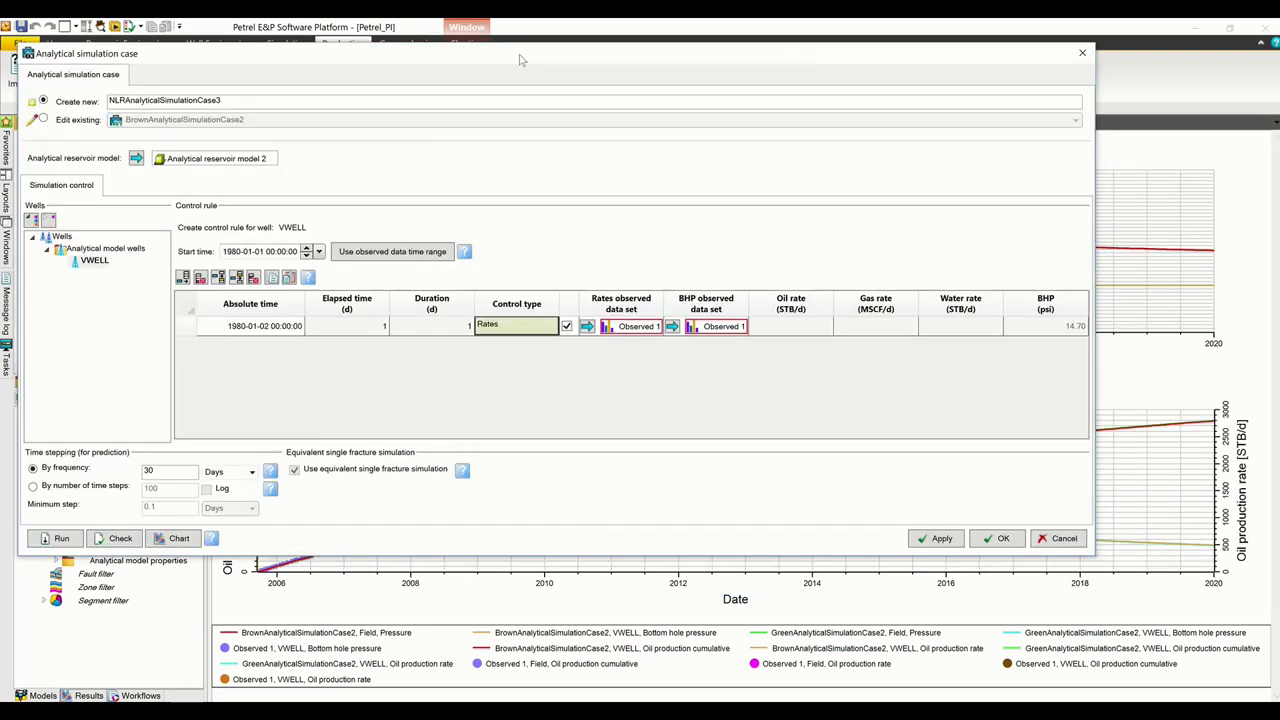
left_click(382, 255)
left_click(385, 262)
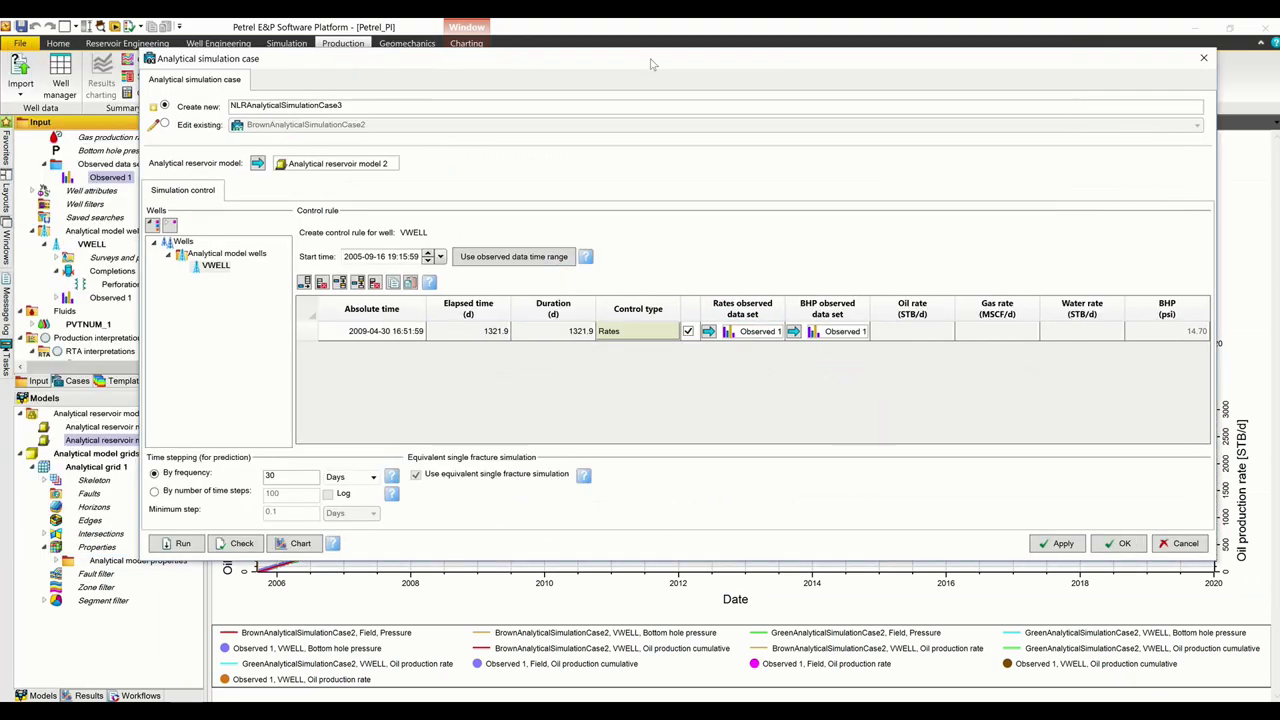
left_click_drag(535, 63, 713, 68)
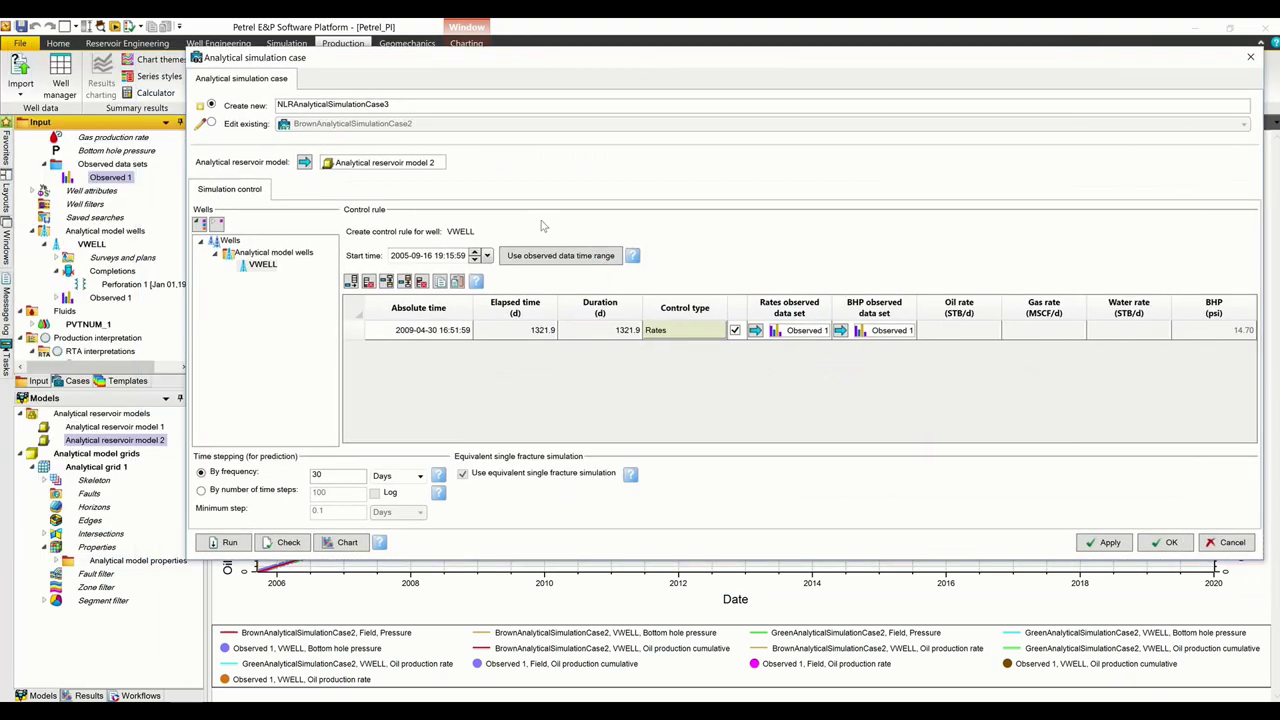
- Run NLRAnalyticalSimulationCase3, close its window to view the results, and start a new non-linear regression
left_click(230, 543)
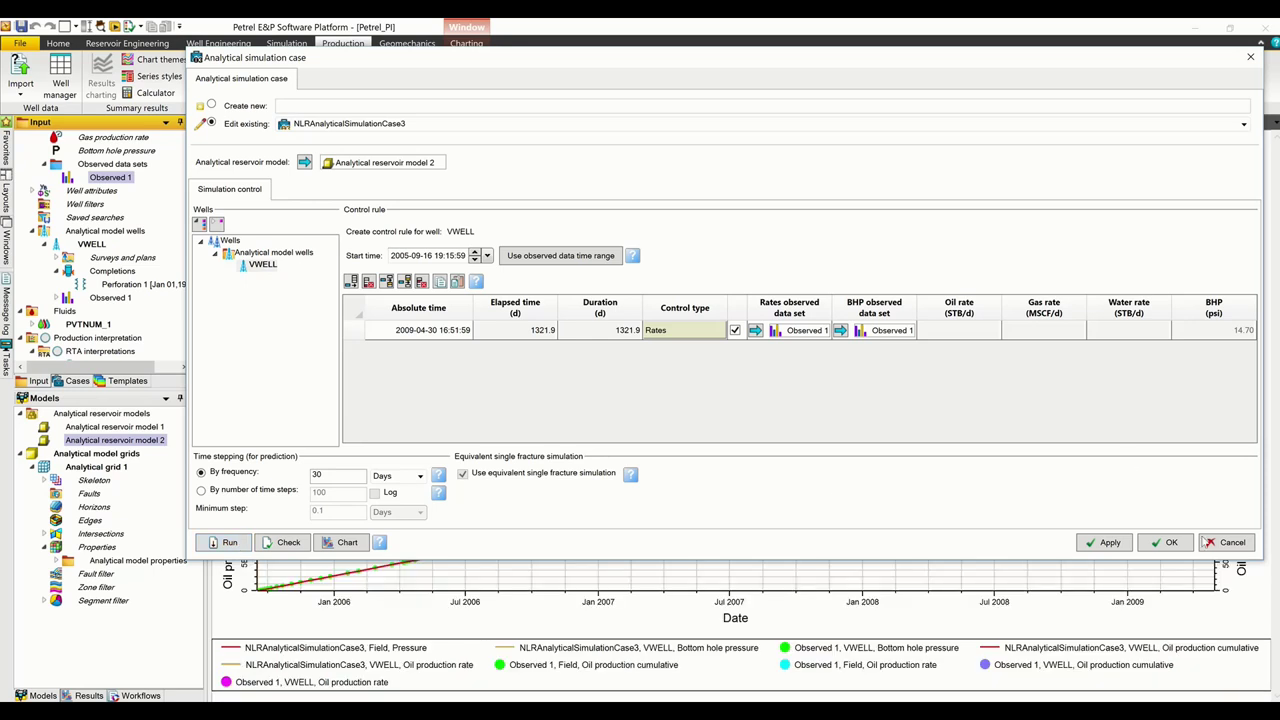
left_click(1170, 542)
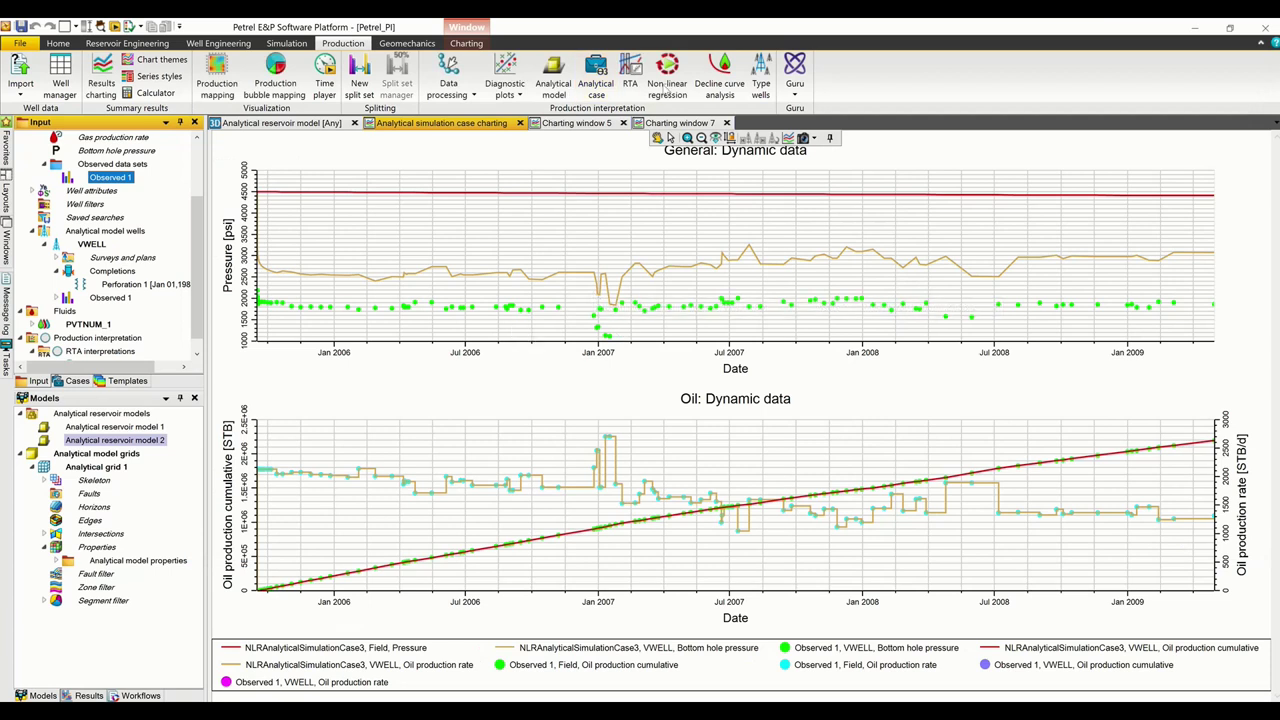
left_click(660, 84)
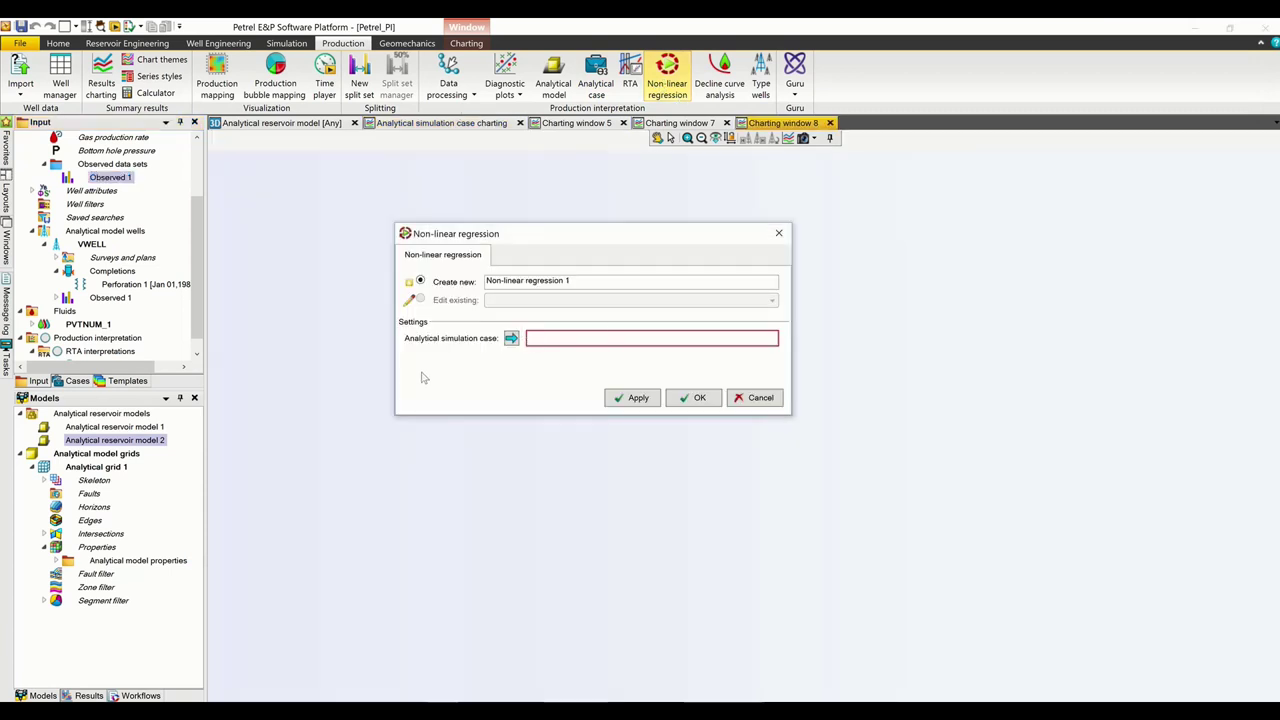
- Insert NLRAnalyticalSimulationCase3 as the analytical simulation case and create Non-linear regression 1
left_click(75, 382)
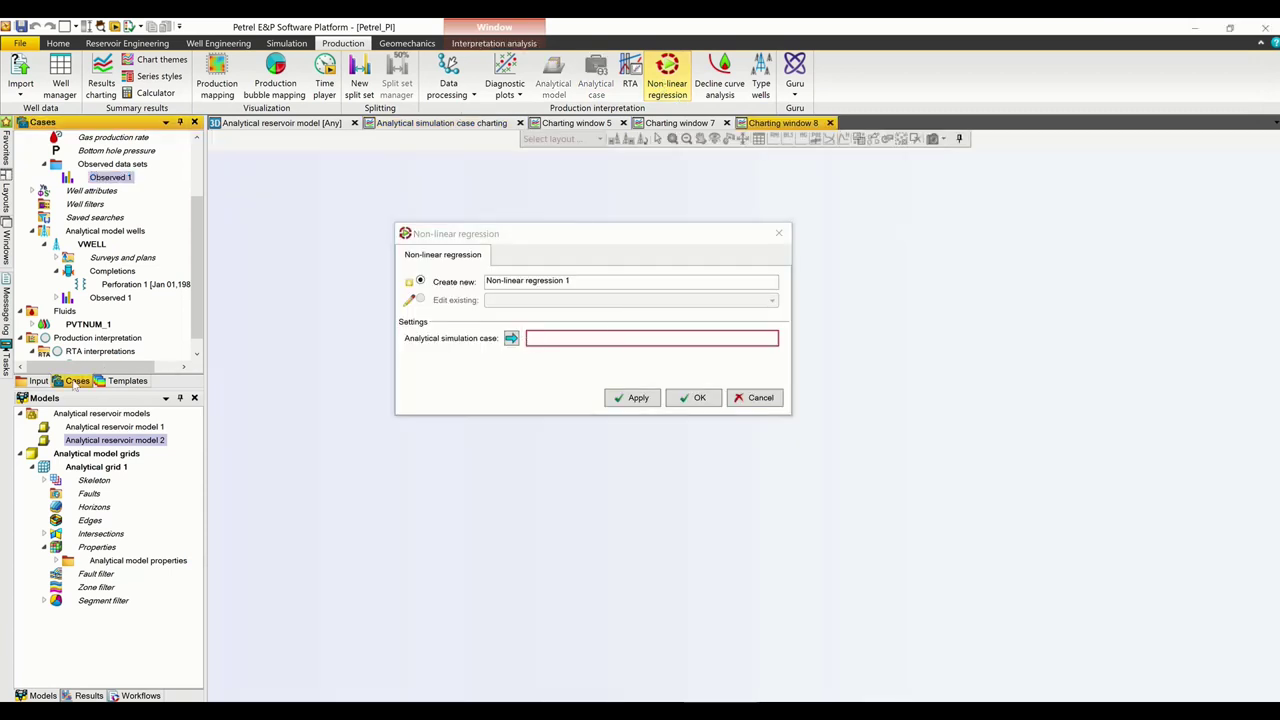
left_click(512, 339)
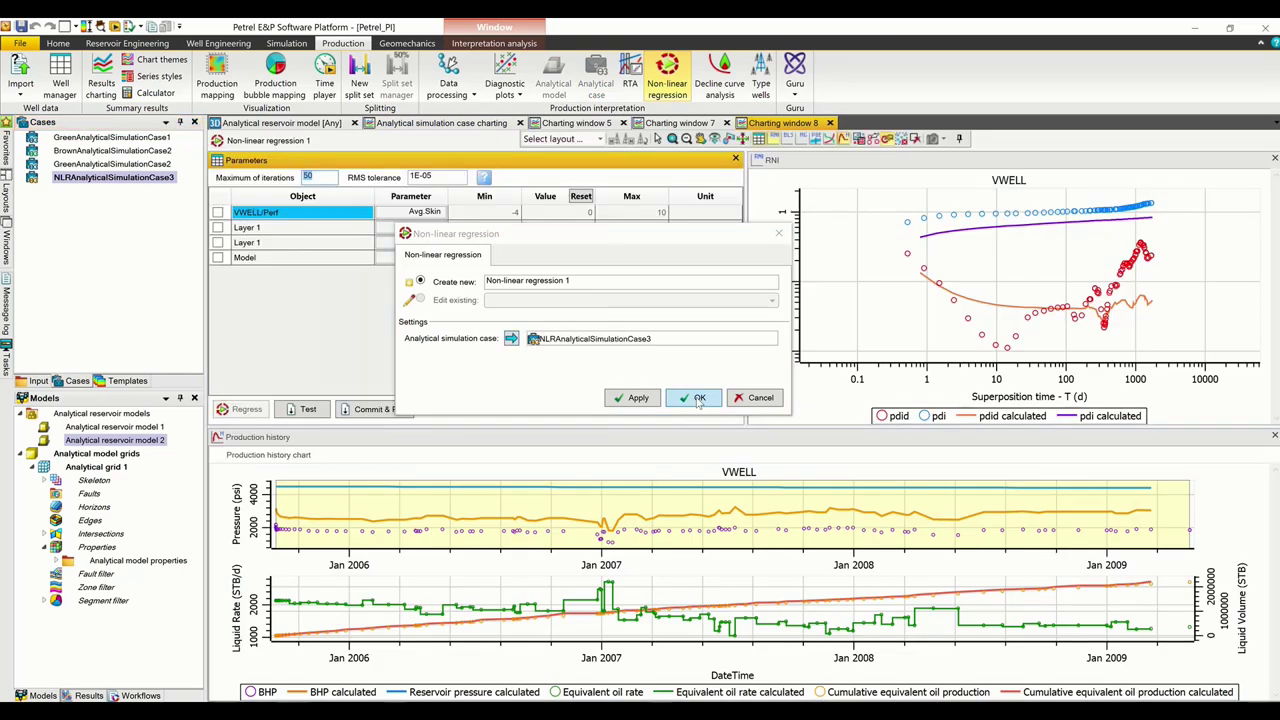
left_click(698, 399)
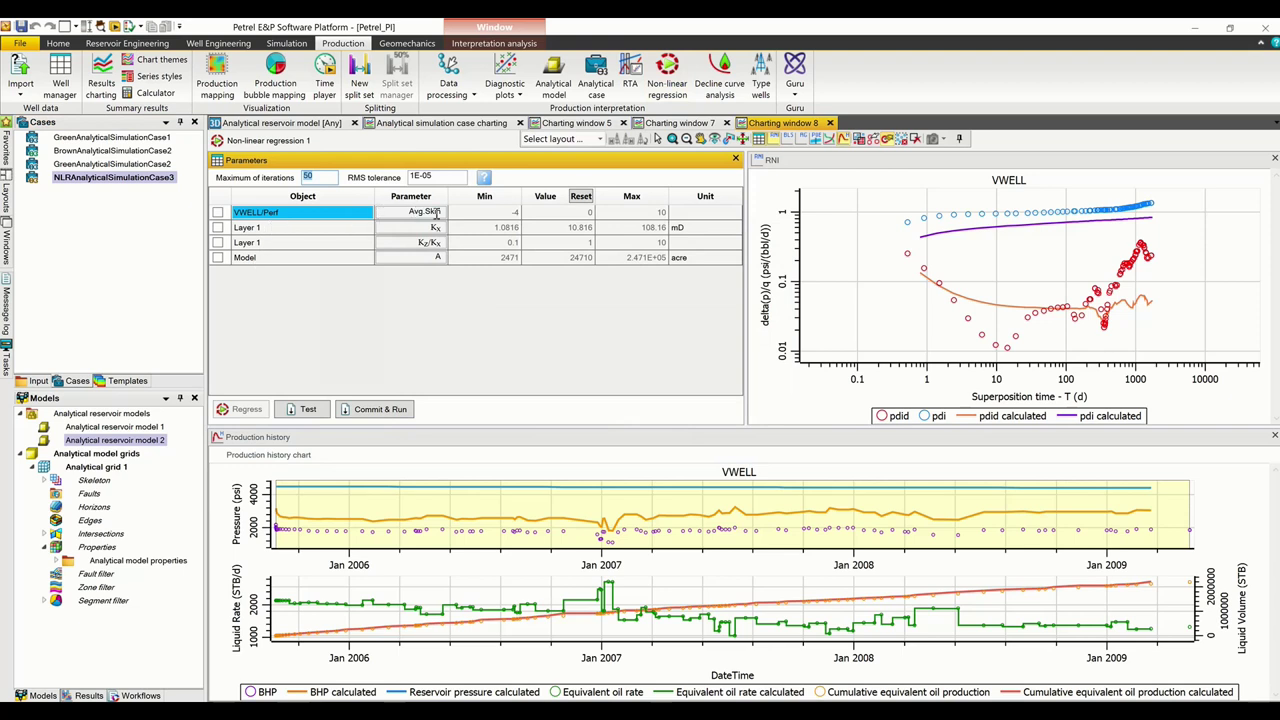
- Include Avg Skin, Kx, Kz/Kx and area A as regression parameters
left_click(217, 212)
left_click(217, 227)
left_click(217, 242)
left_click(217, 258)
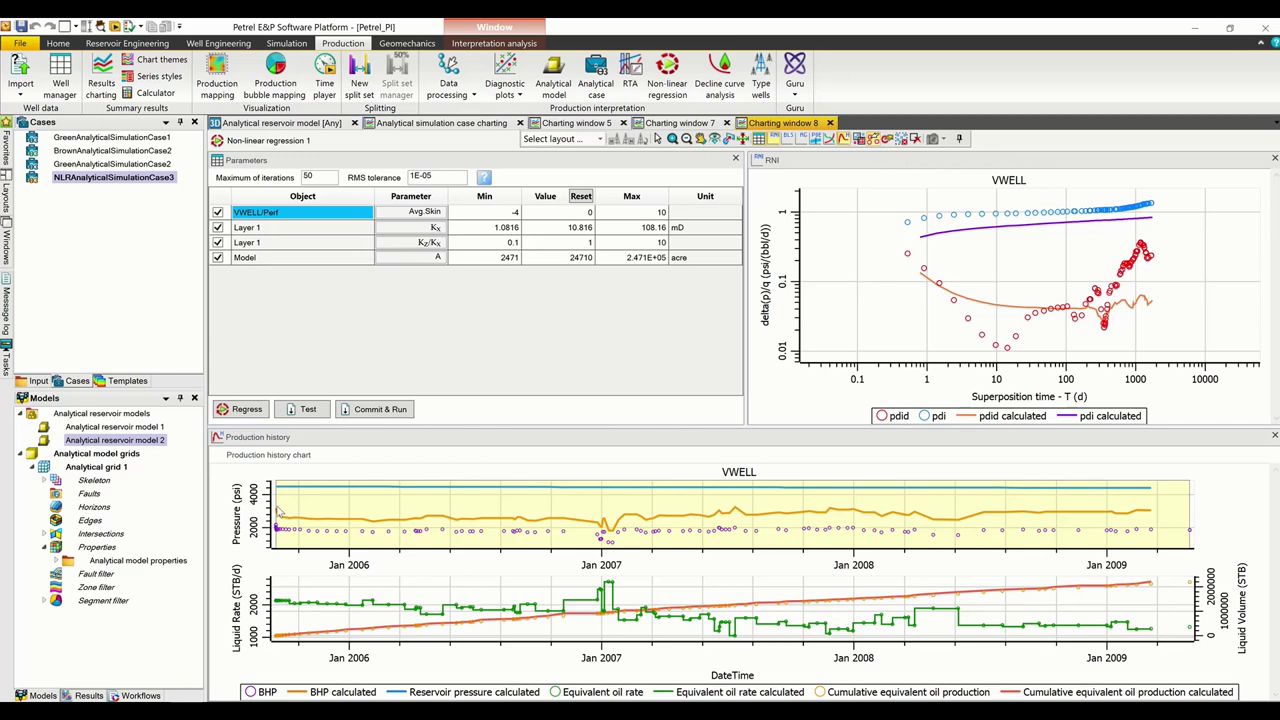
- Box-select the pressure history points in the chart as regression targets
left_click_drag(278, 511, 1200, 555)
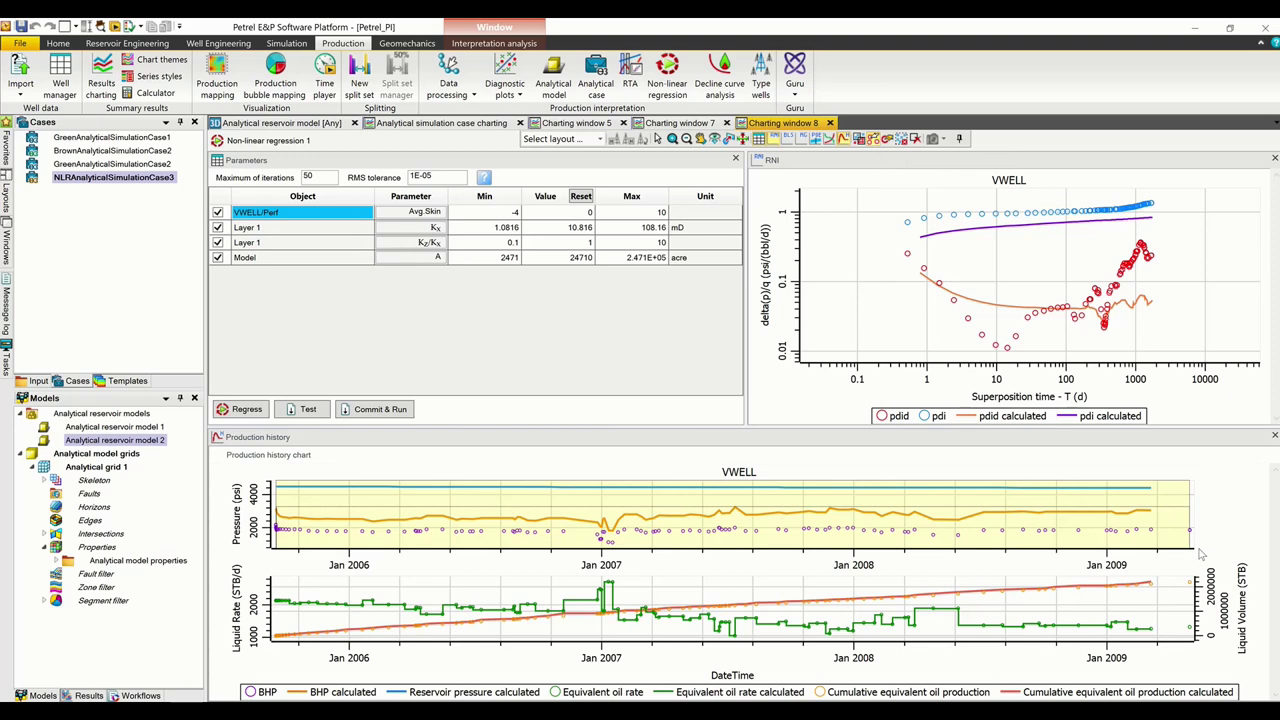
left_click_drag(1200, 555, 1201, 554)
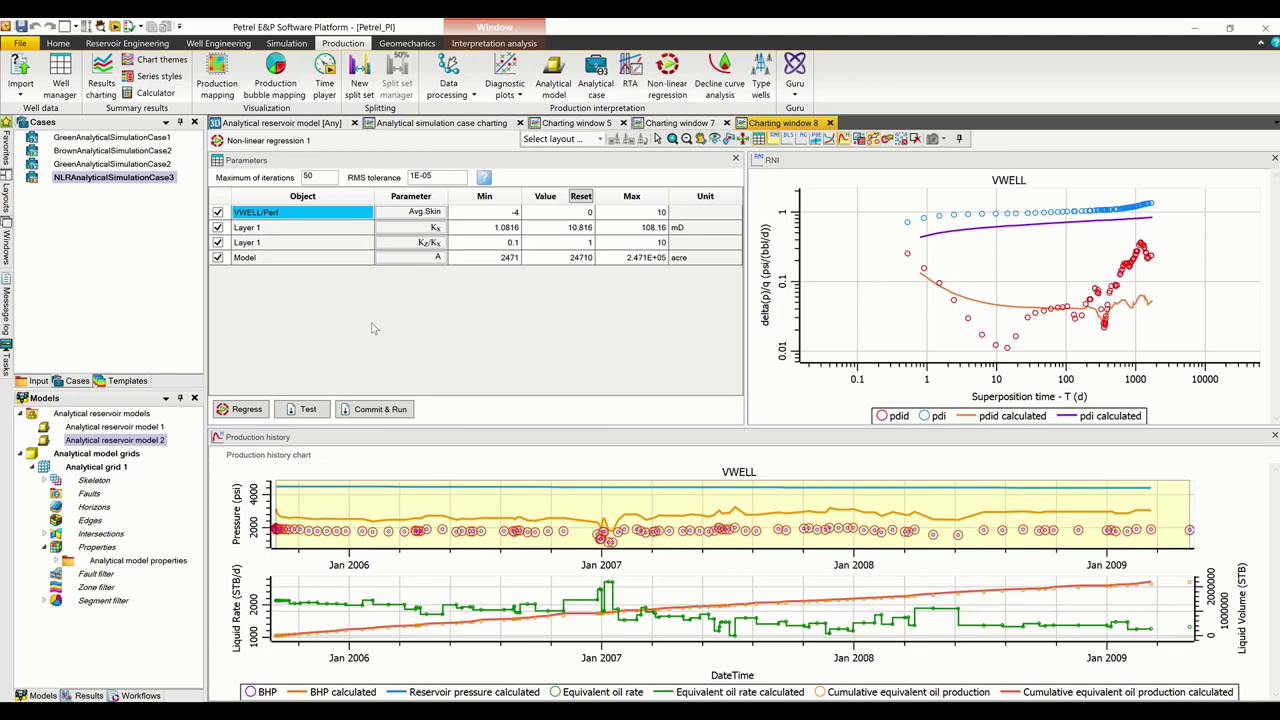
left_click(245, 410)
- Set Maximum of iterations to 20 and run the regression against the pressure history
left_click(252, 196)
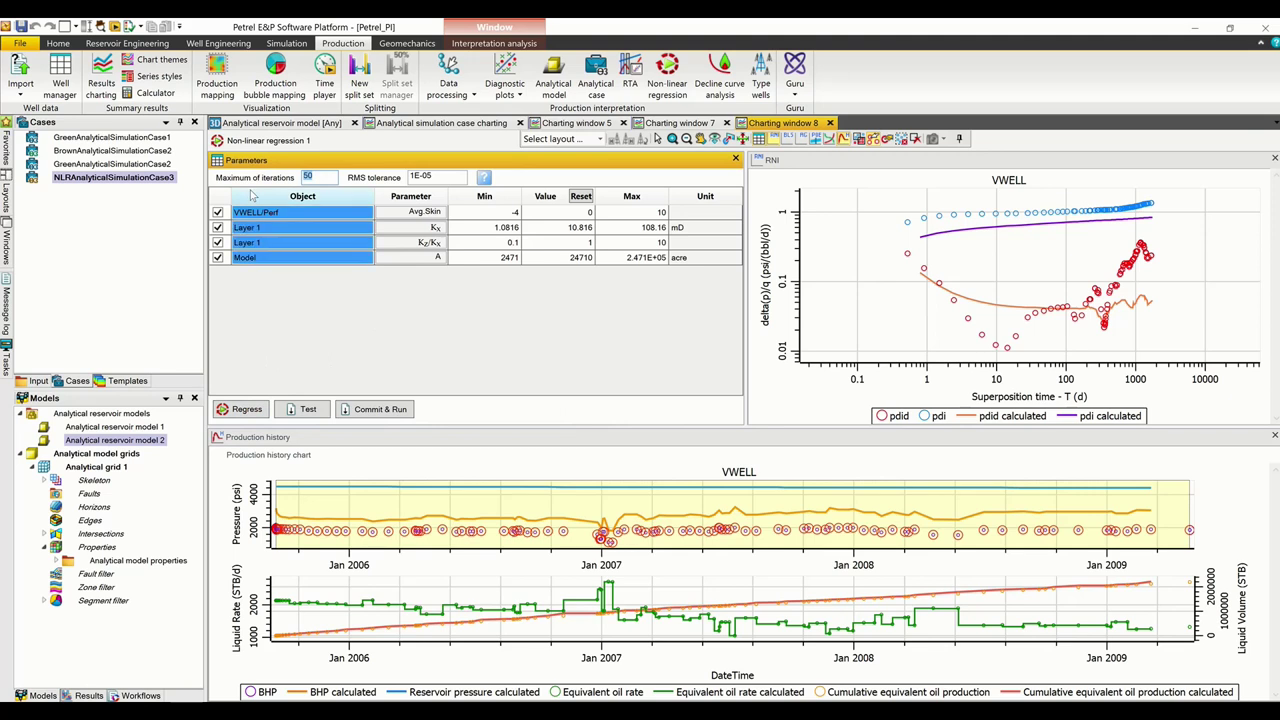
left_click(322, 177)
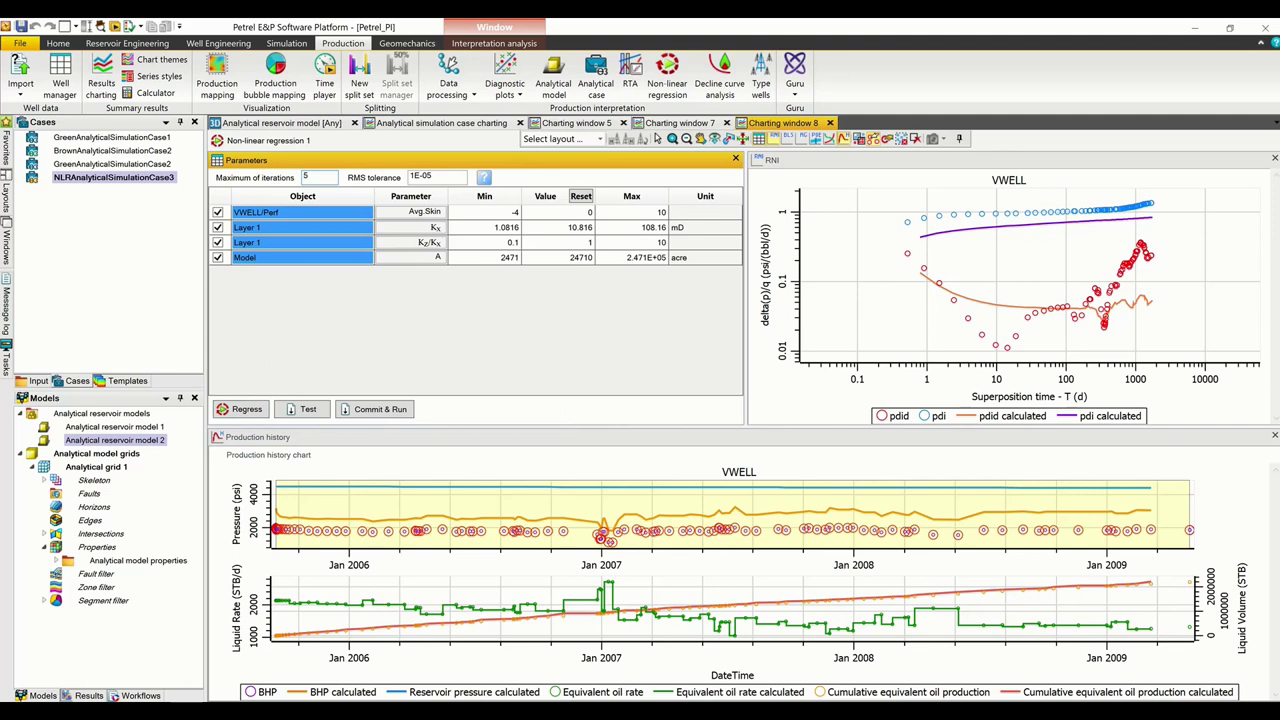
type("0")
left_click(243, 413)
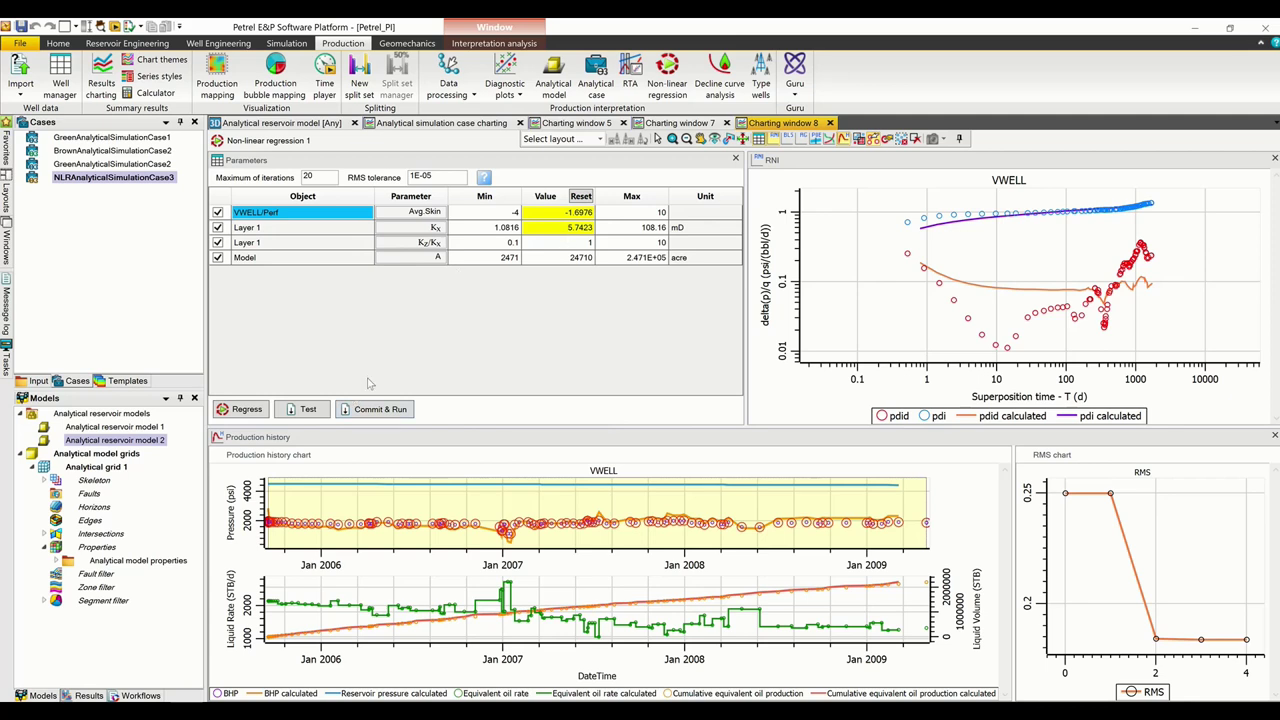
- Commit the fitted skin -1.6976 and Kx 5.7423 mD and rerun the case
left_click(372, 412)
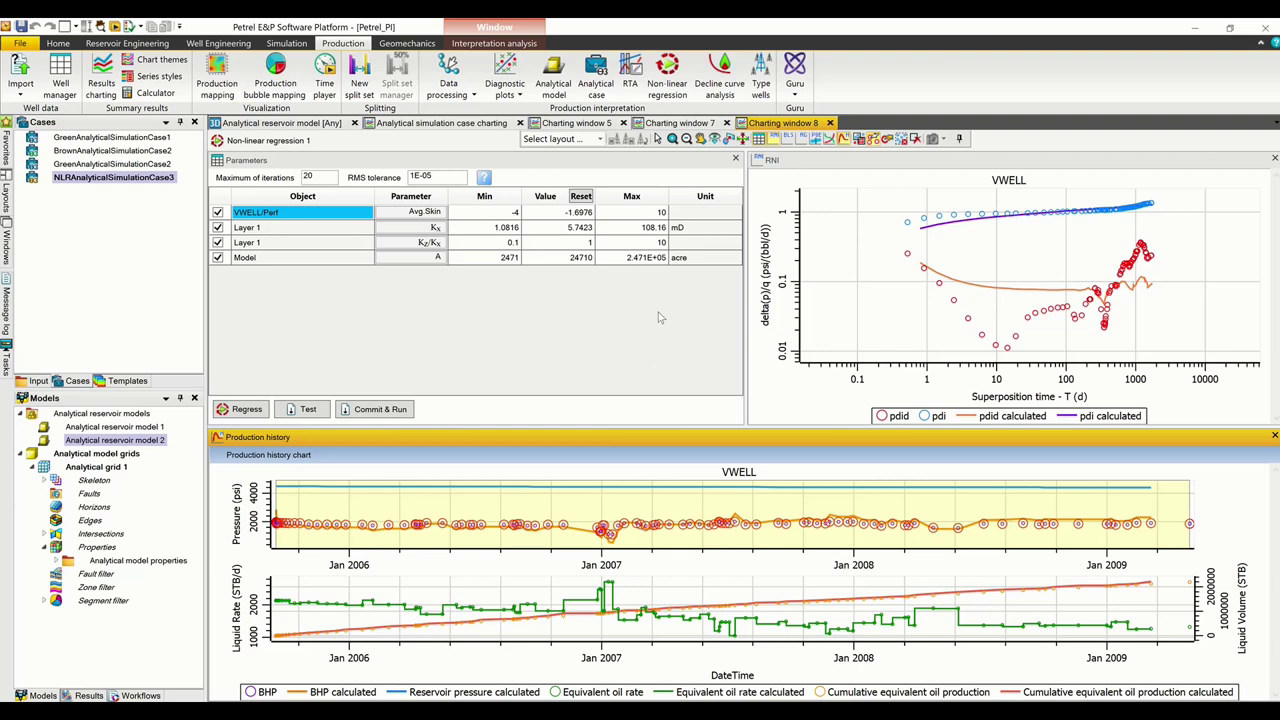
- Create Decline curve analysis 1 using the Observed 1 source with VWELL selected
left_click(721, 87)
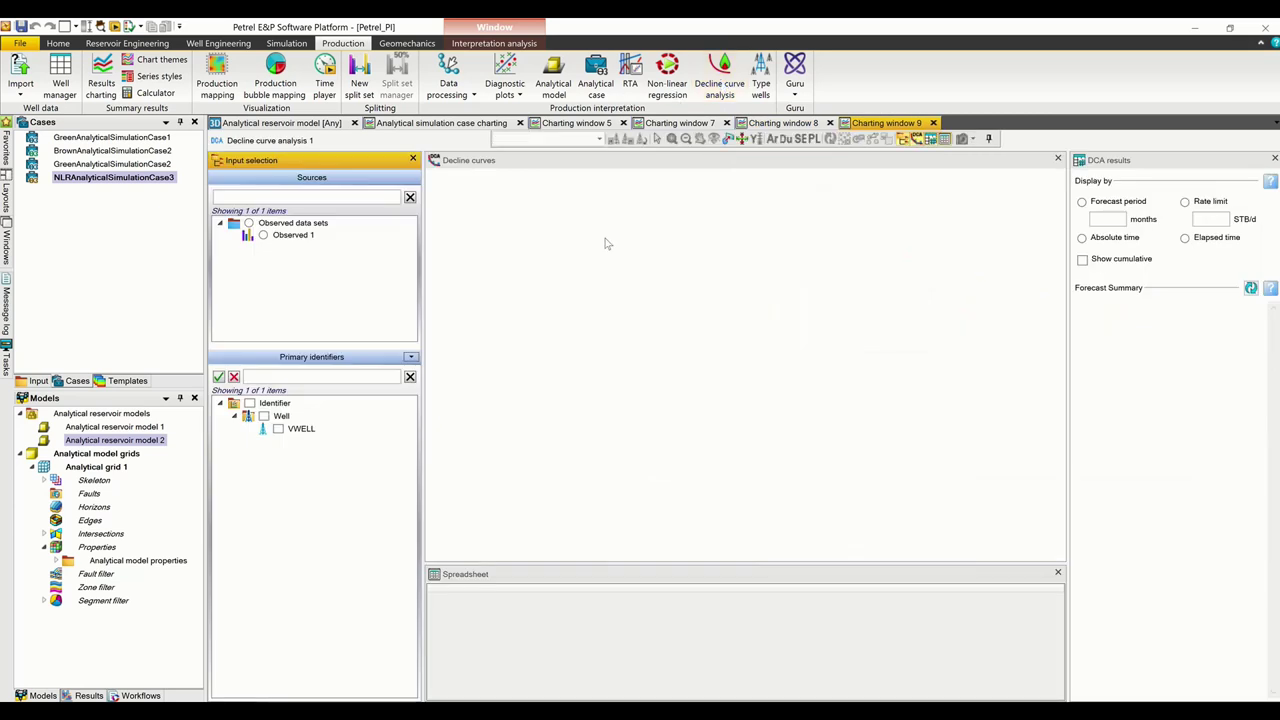
left_click(264, 236)
left_click(278, 429)
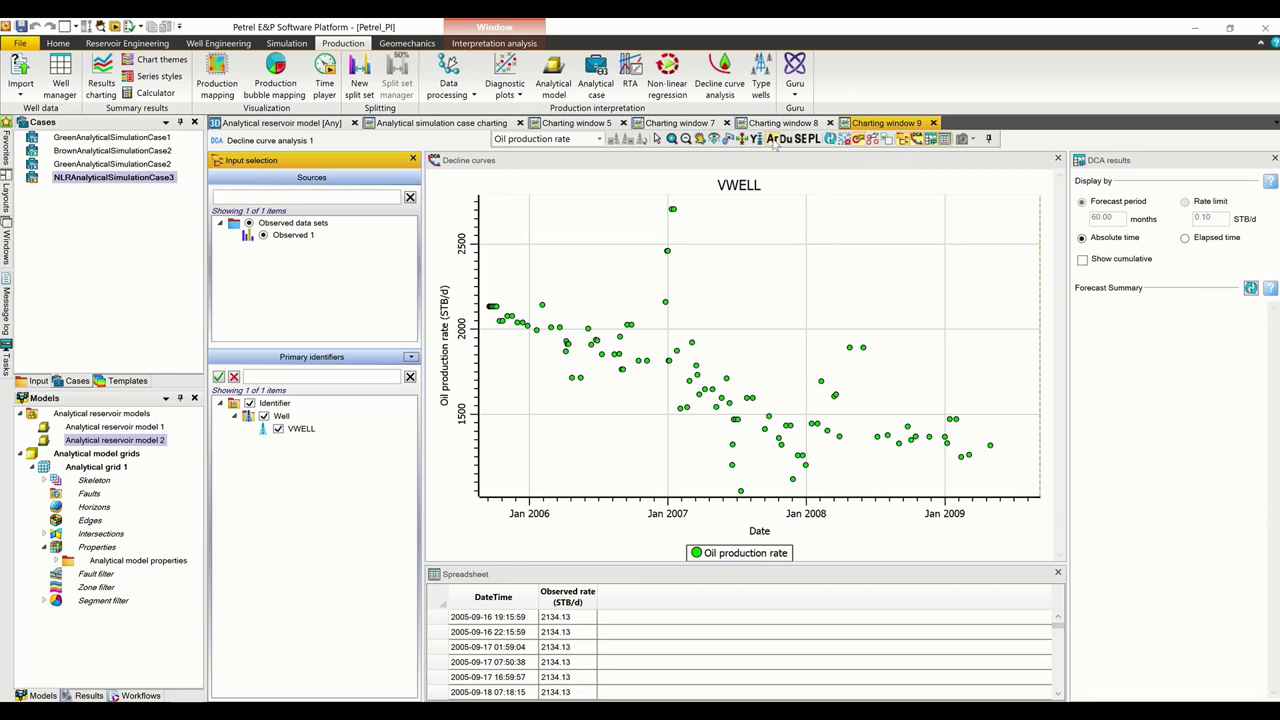
- Fit an Arps decline curve to VWELL's oil rates, ending the forecast at a 200 STB/d limit
left_click(775, 140)
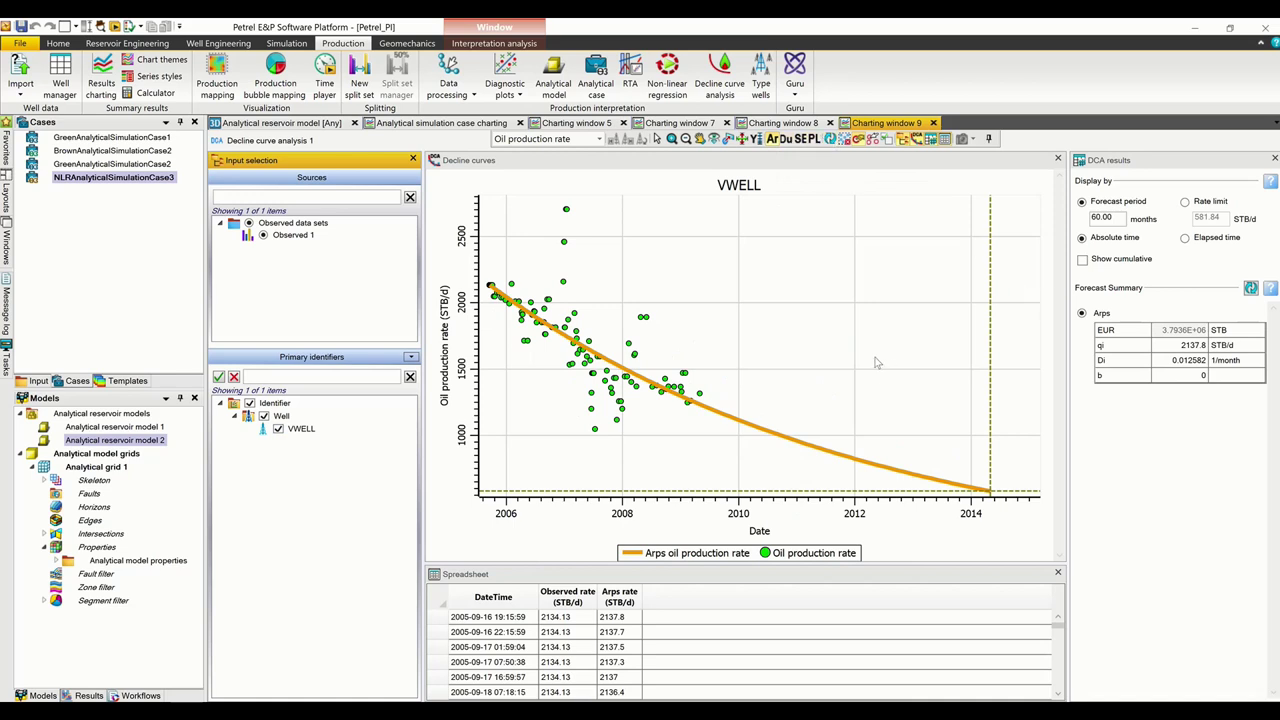
left_click(1196, 204)
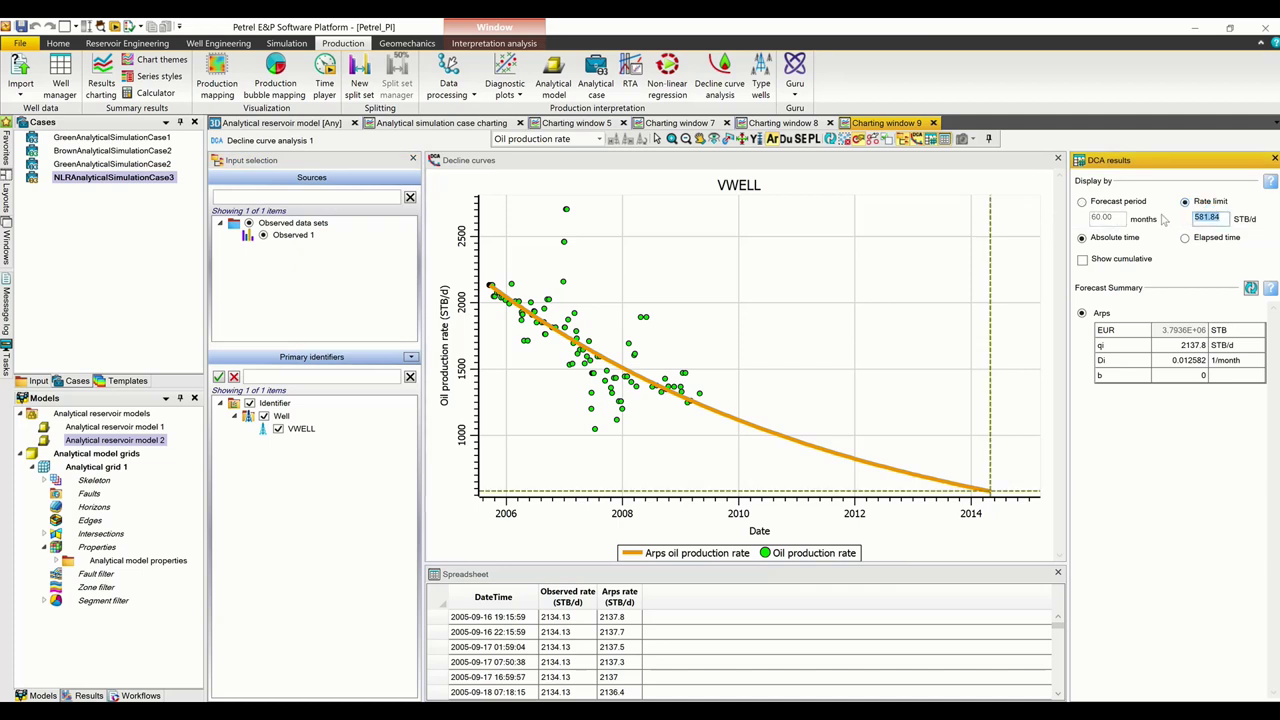
type("200")
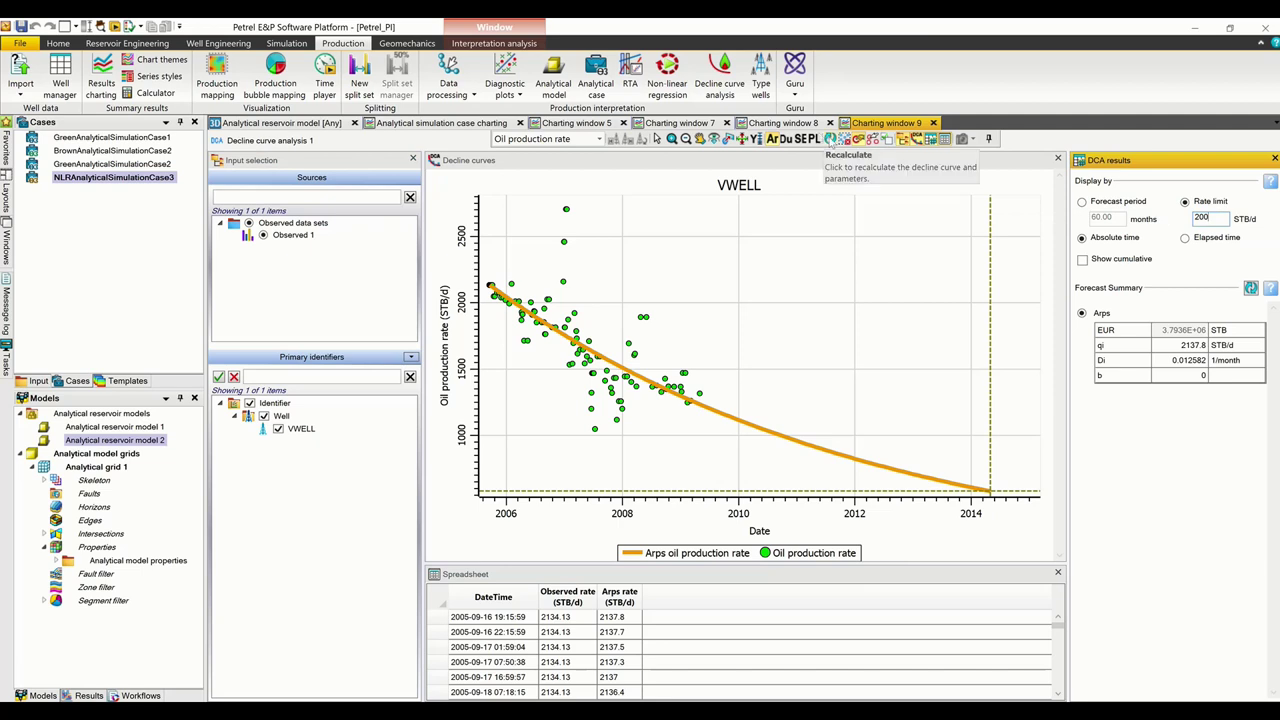
left_click(830, 140)
left_click(830, 140)
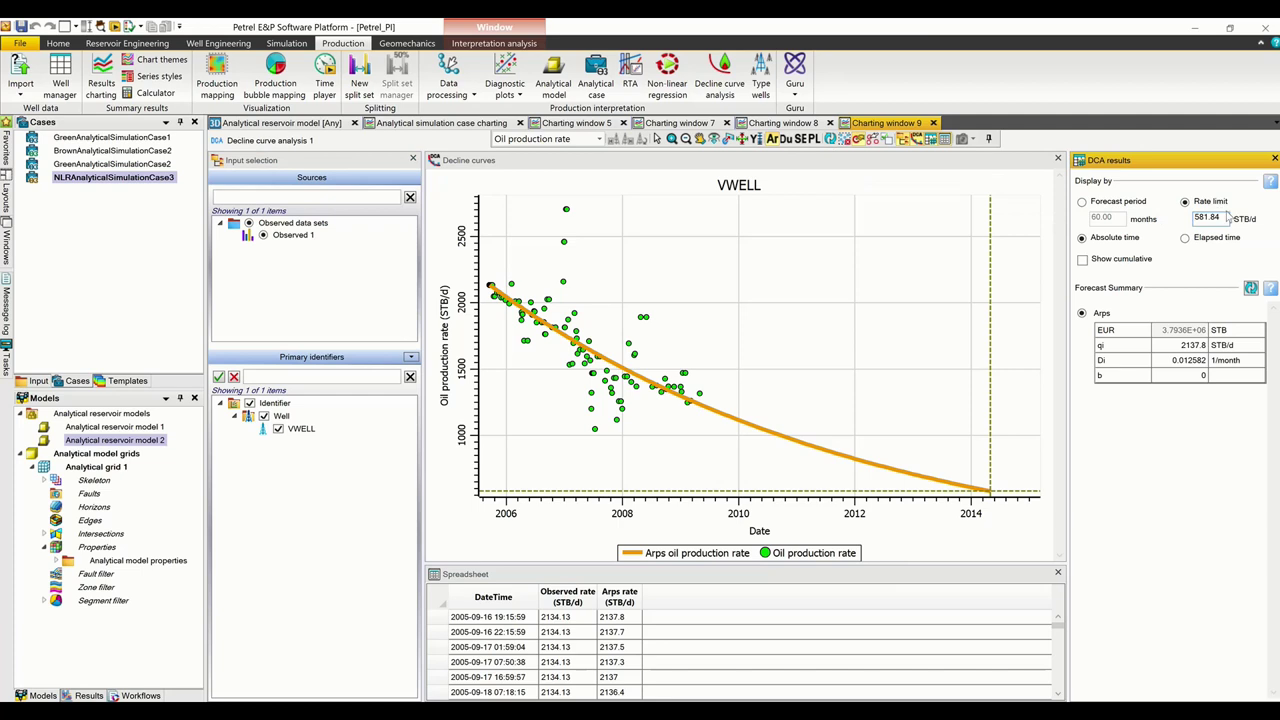
left_click_drag(1224, 218, 1148, 224)
type("200")
key("Return")
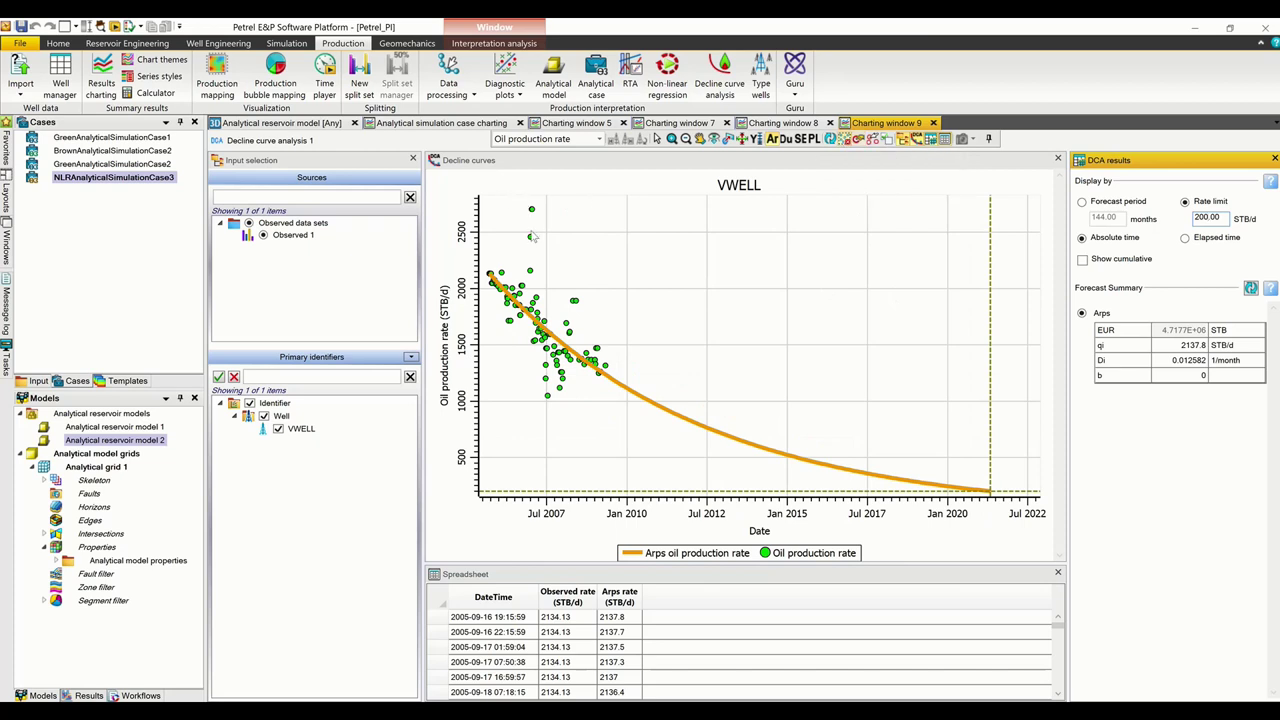
- Exclude the outlying rate points, refit the Arps curve, and open the b exponent (1.4929) for editing
left_click_drag(520, 198, 546, 270)
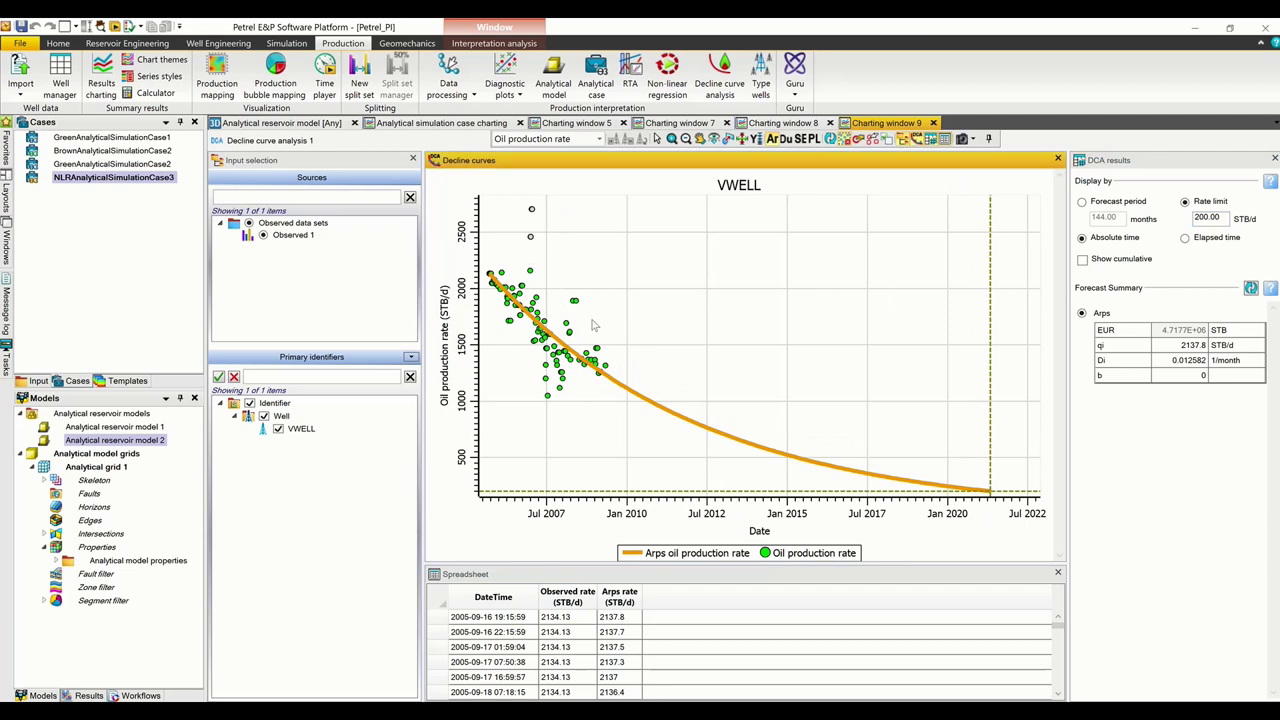
left_click_drag(592, 321, 558, 287)
left_click_drag(574, 412, 532, 380)
left_click(830, 140)
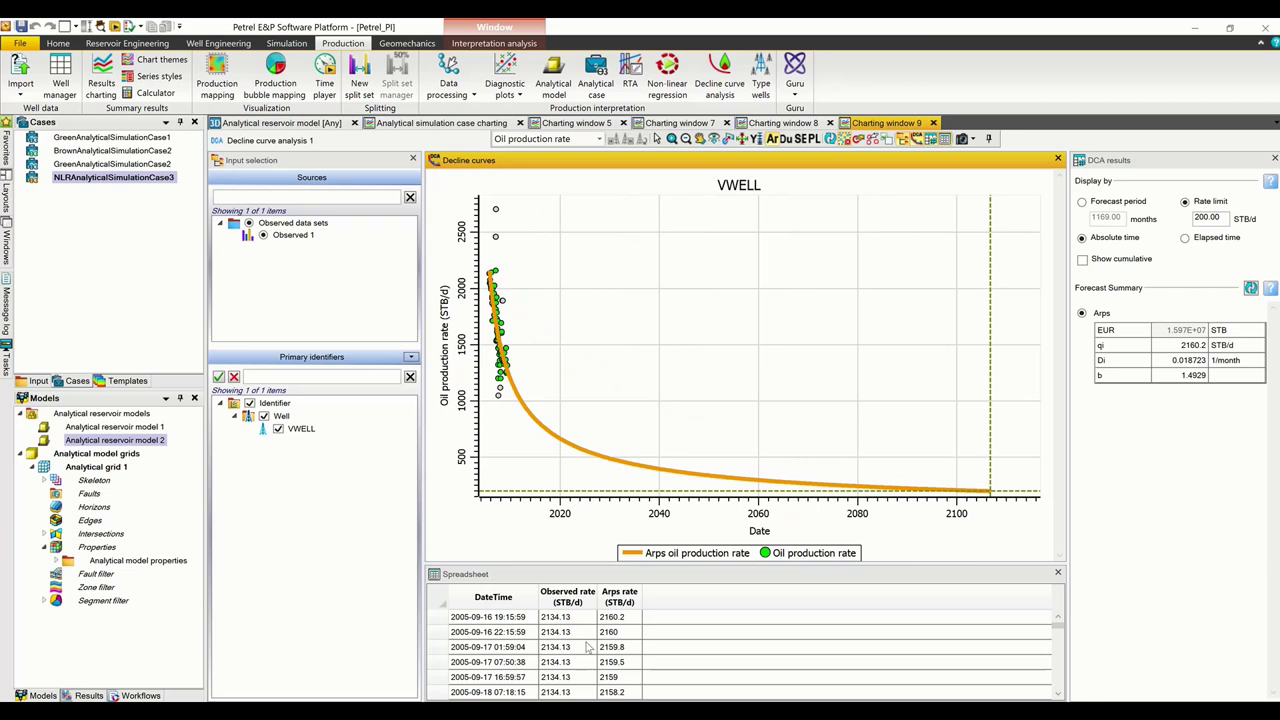
double_click(1189, 376)
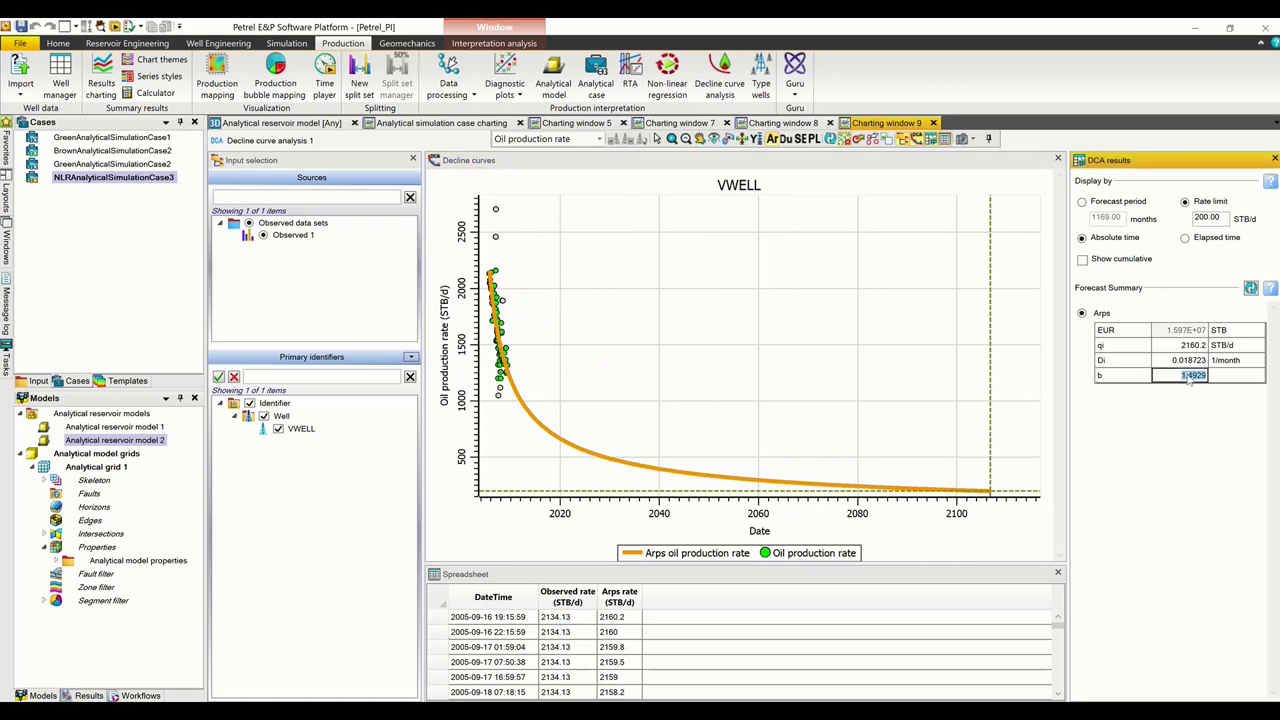